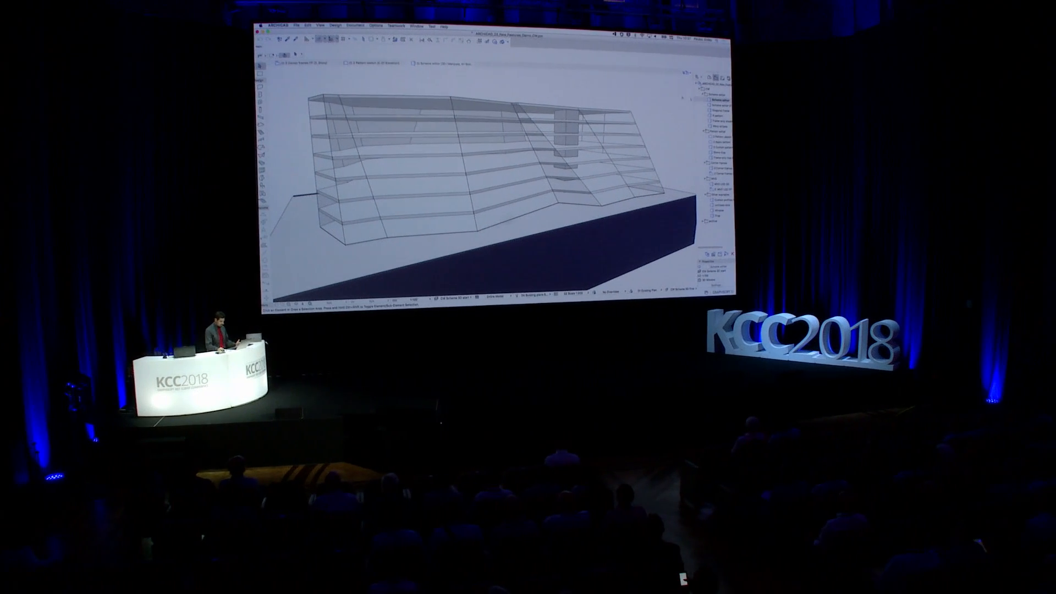
# Open the Scheme editor 21 view and bring the patterned facade up close
pyautogui.doubleClick(721, 105)
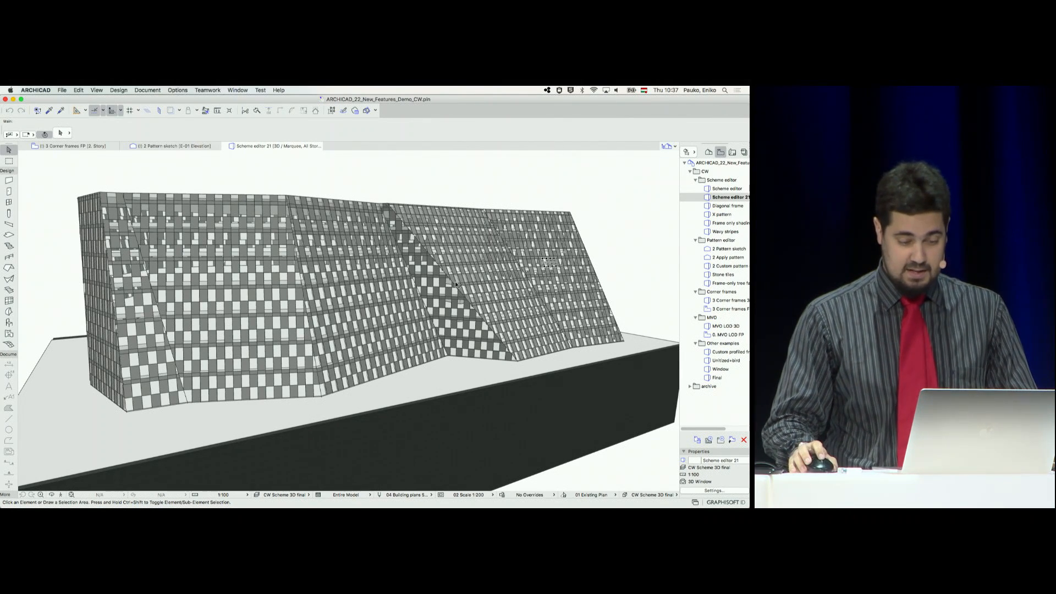
pyautogui.scroll(10, 455, 285)
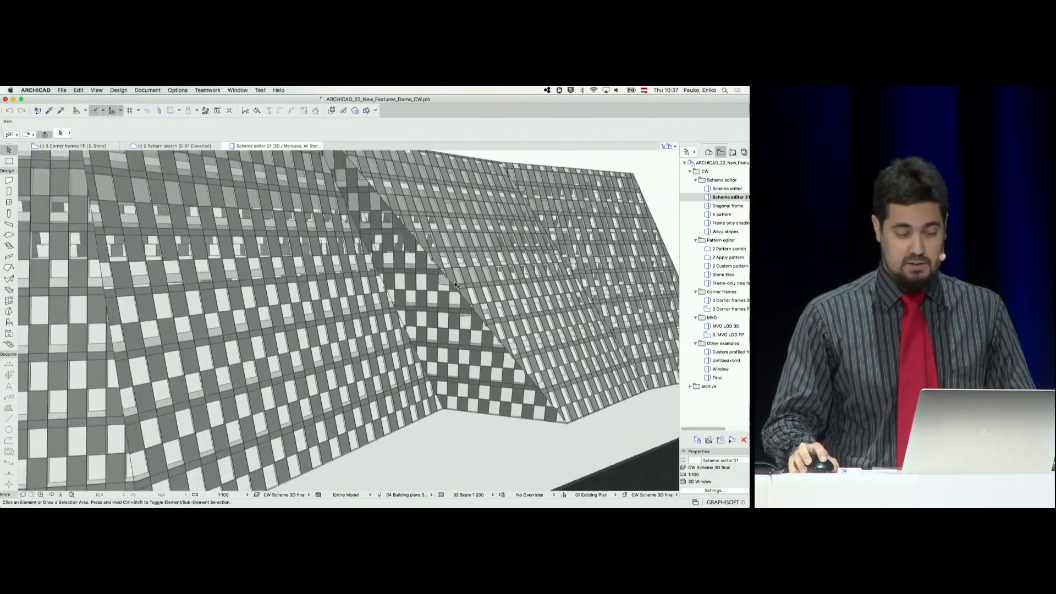
pyautogui.moveTo(455, 284); pyautogui.dragTo(465, 328, button='middle')
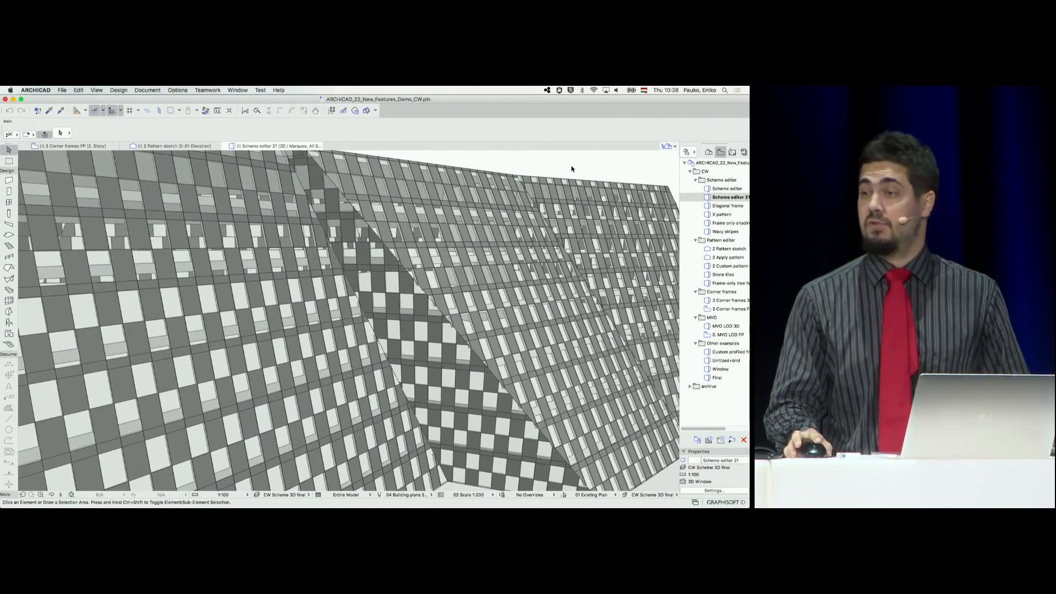
# In the scheme settings of all curtain walls, set the rows to Number of Divisions
pyautogui.press('super+a')
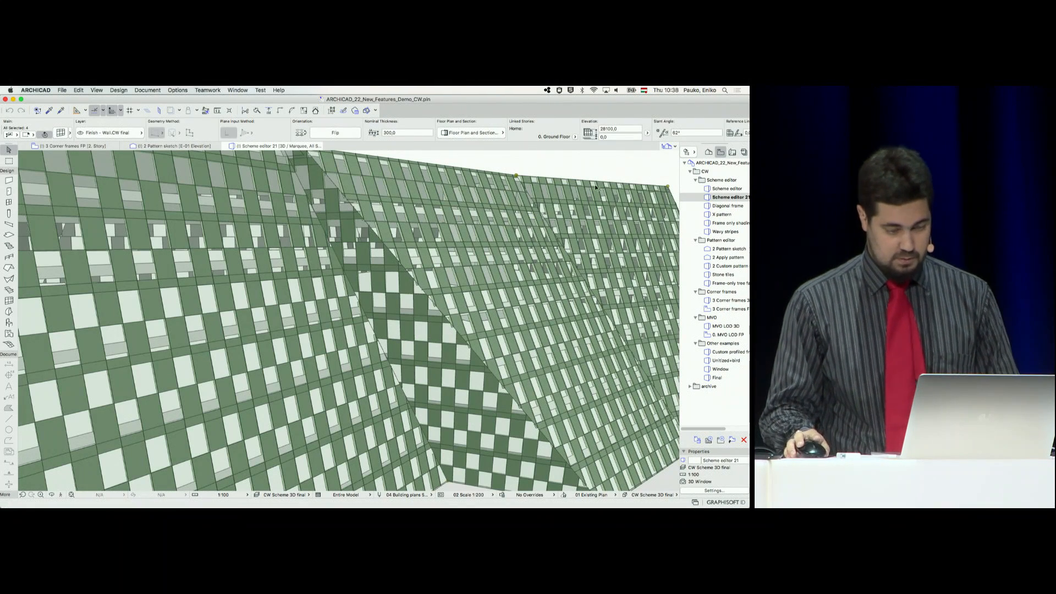
pyautogui.press('super+t')
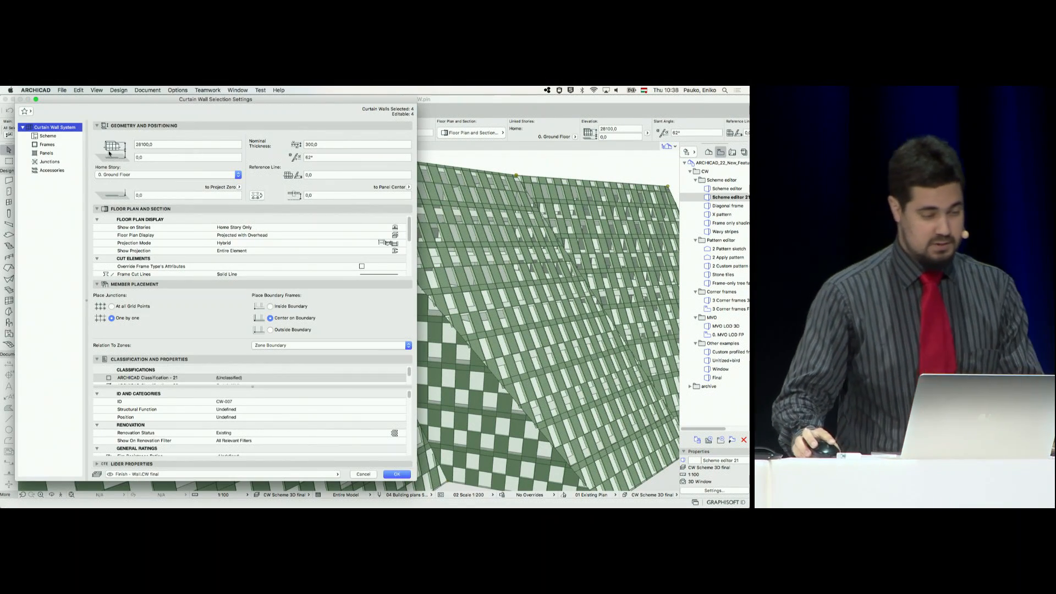
pyautogui.click(57, 137)
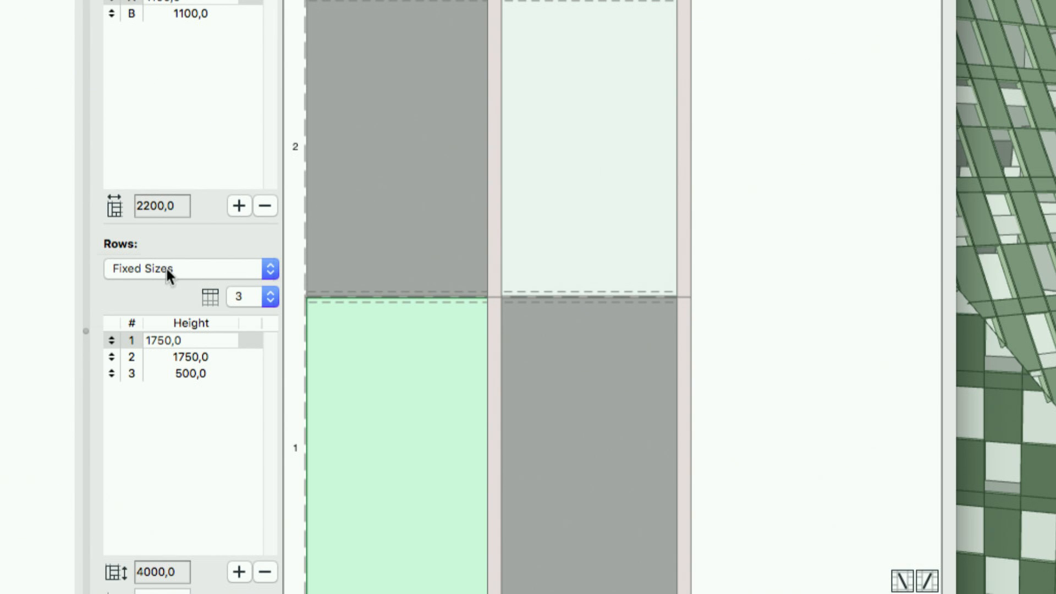
pyautogui.click(166, 267)
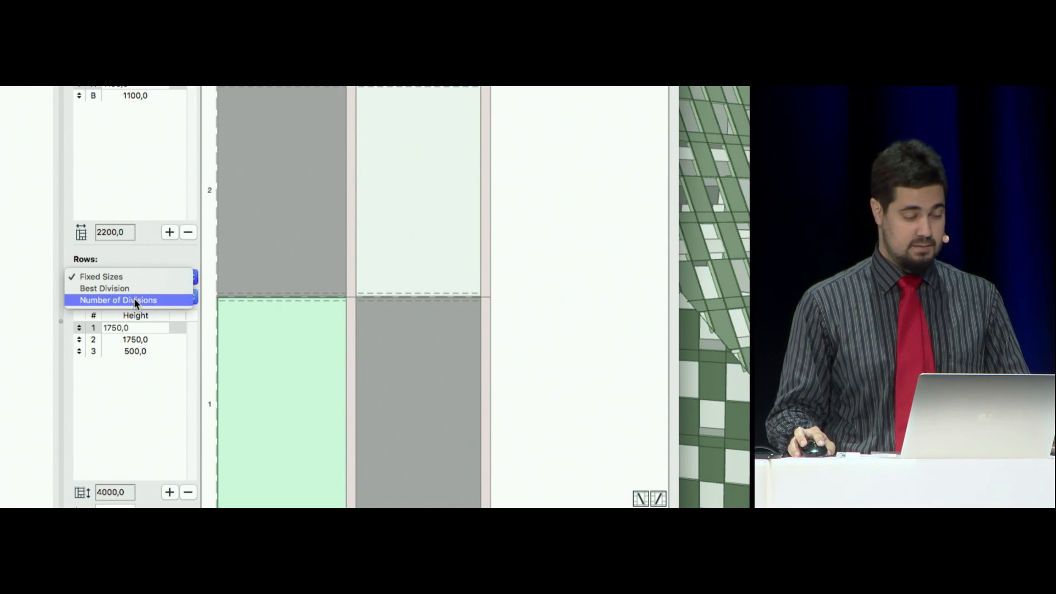
pyautogui.click(134, 300)
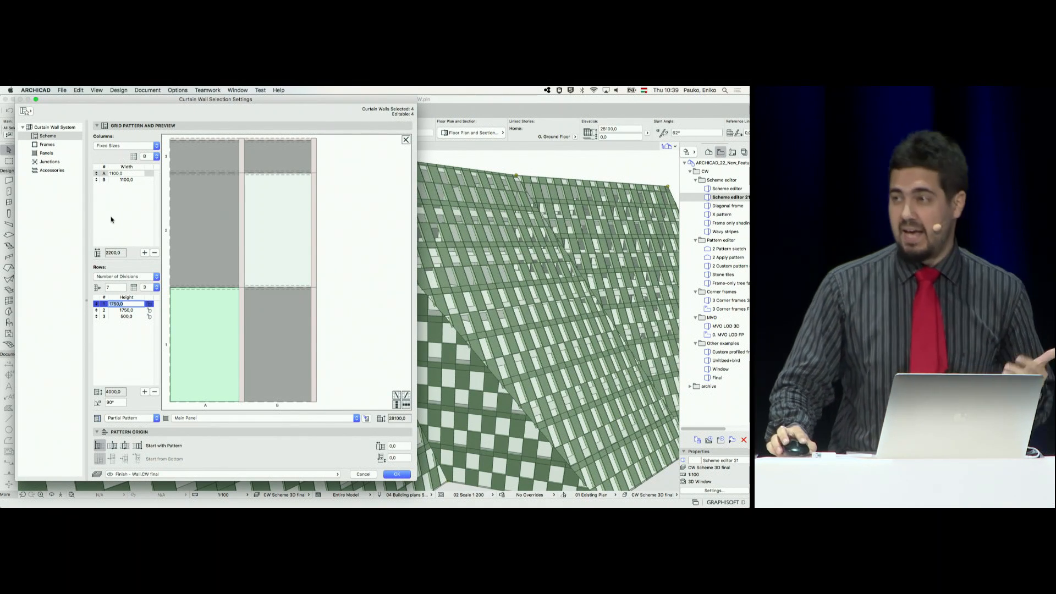
# Set the widths of scheme columns A and B to 550 and add two more 550-wide columns, C and D
pyautogui.click(128, 174)
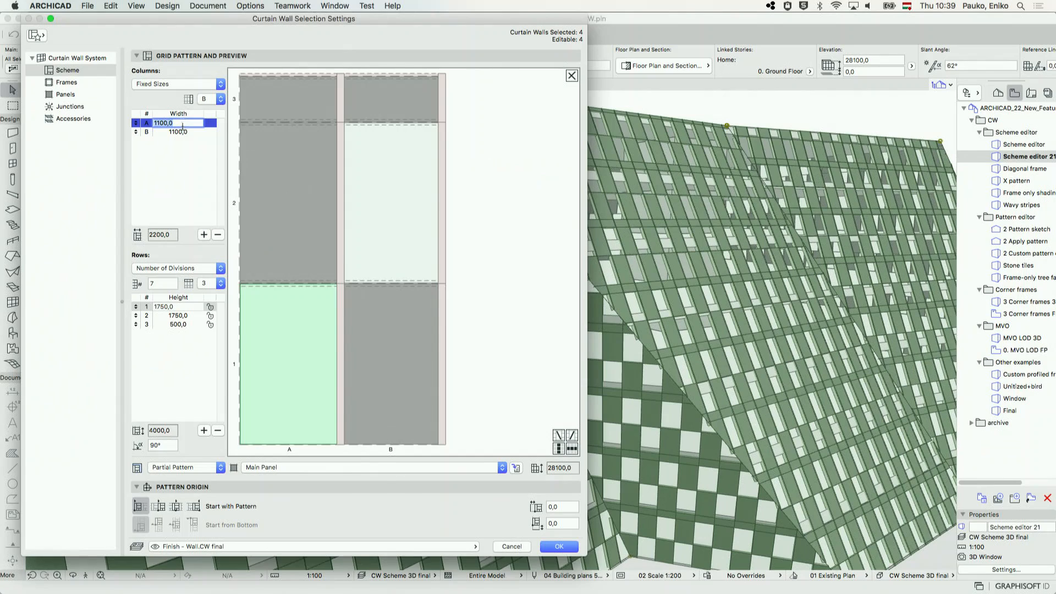
pyautogui.write('550')
pyautogui.click(185, 133)
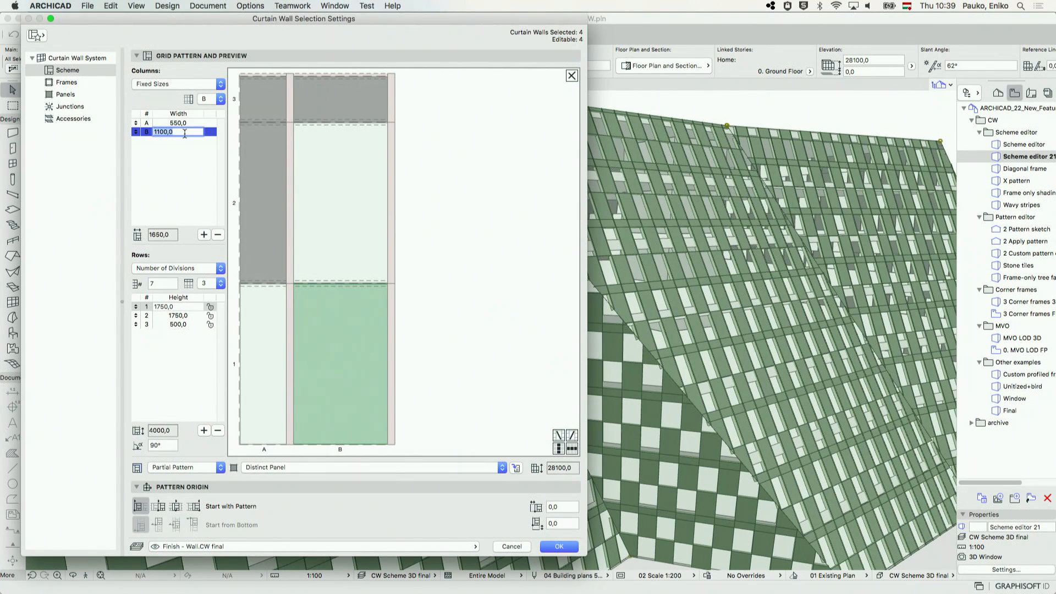
pyautogui.press('Return')
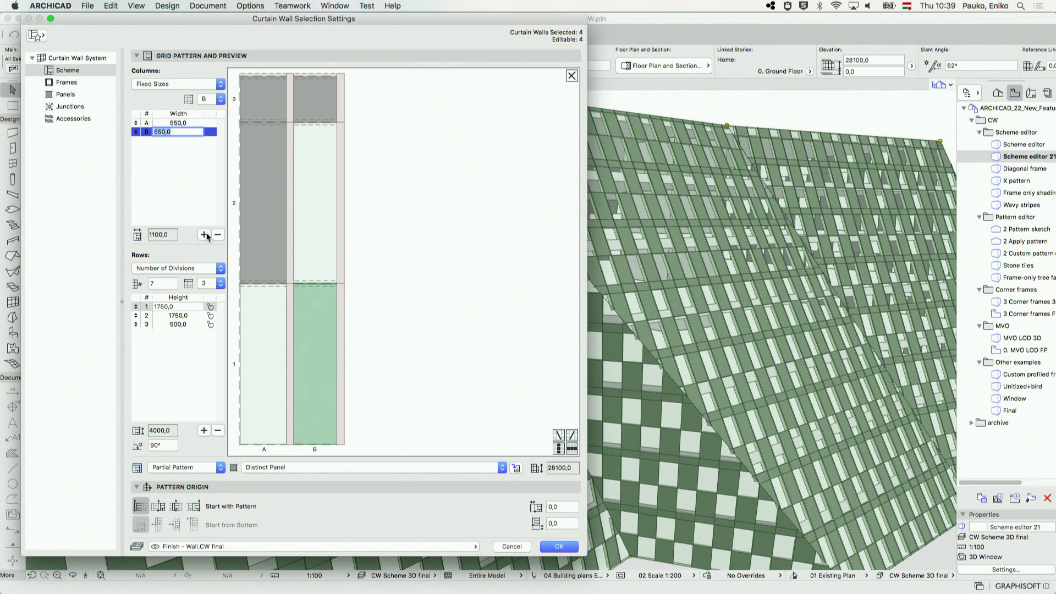
pyautogui.click(205, 235)
pyautogui.click(190, 125)
pyautogui.click(204, 234)
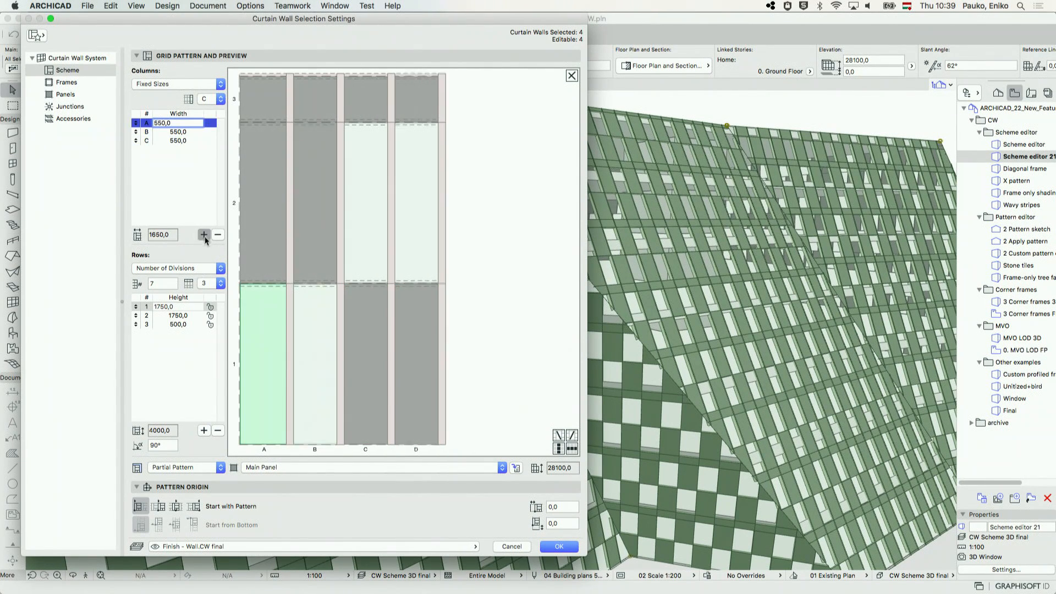
# Assign Distinct Panel to cell B1 and Main Panel to cell D1 of the scheme pattern
pyautogui.click(311, 308)
pyautogui.click(438, 466)
pyautogui.click(432, 456)
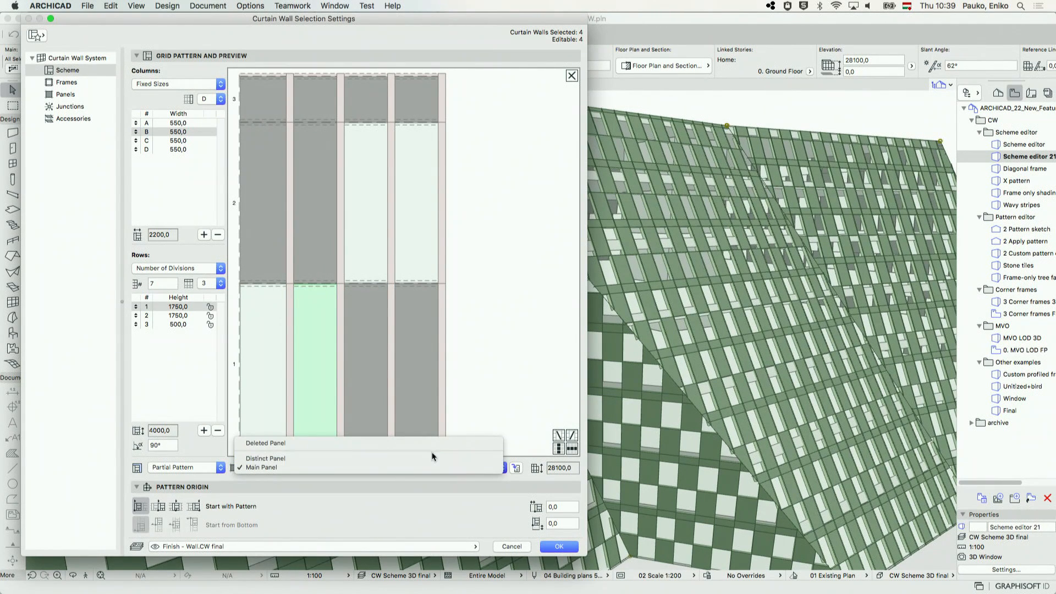
pyautogui.click(404, 413)
pyautogui.click(418, 470)
pyautogui.click(402, 477)
pyautogui.click(538, 396)
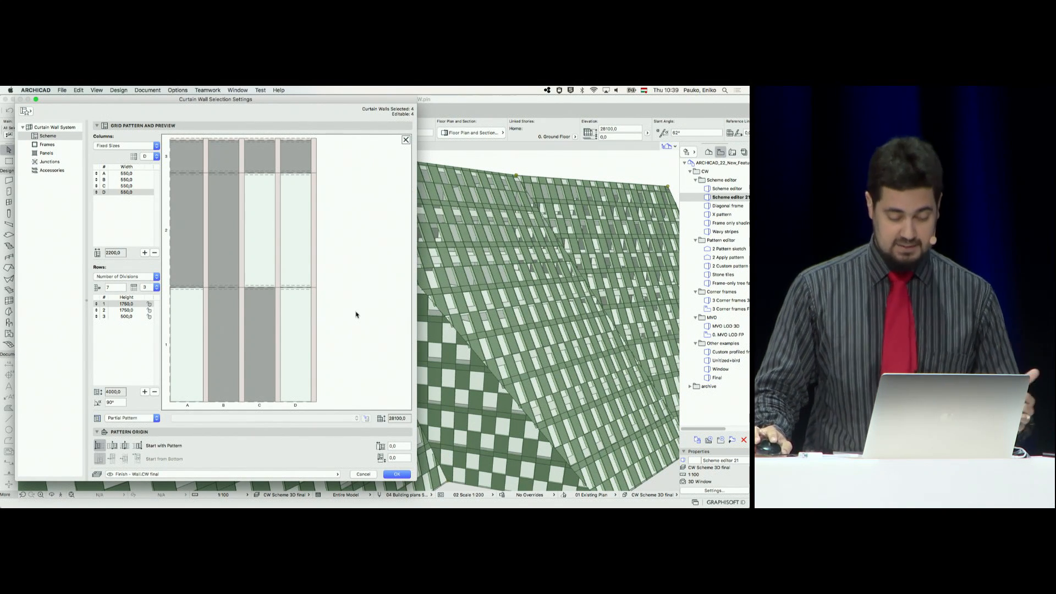
# Remove the mullions between cells of the same panel type in rows 1 and 2 so those panels merge
pyautogui.click(206, 236)
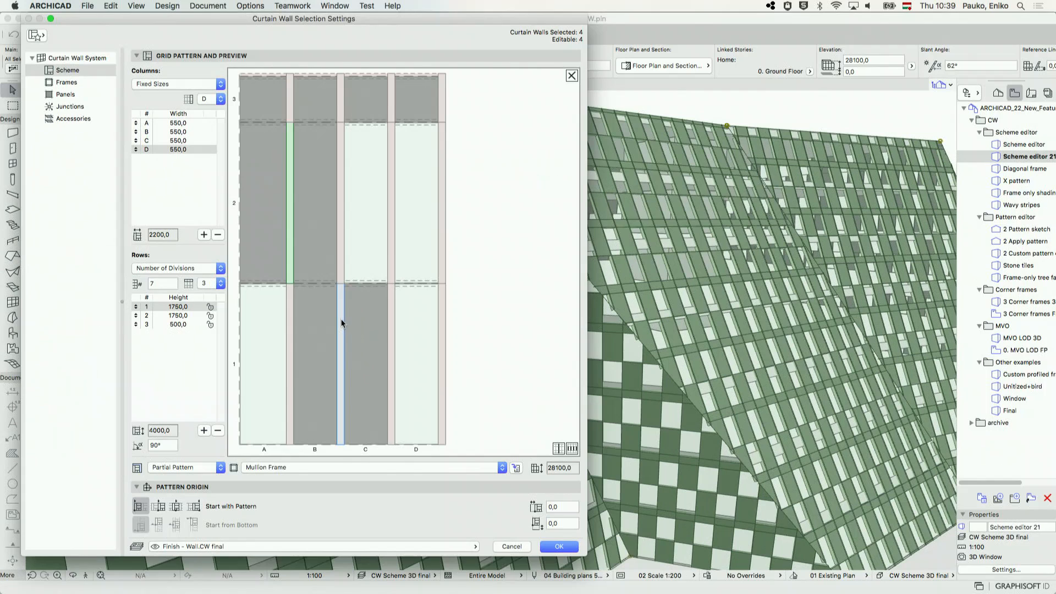
pyautogui.keyDown('shift'); pyautogui.click(242, 315); pyautogui.keyUp('shift')
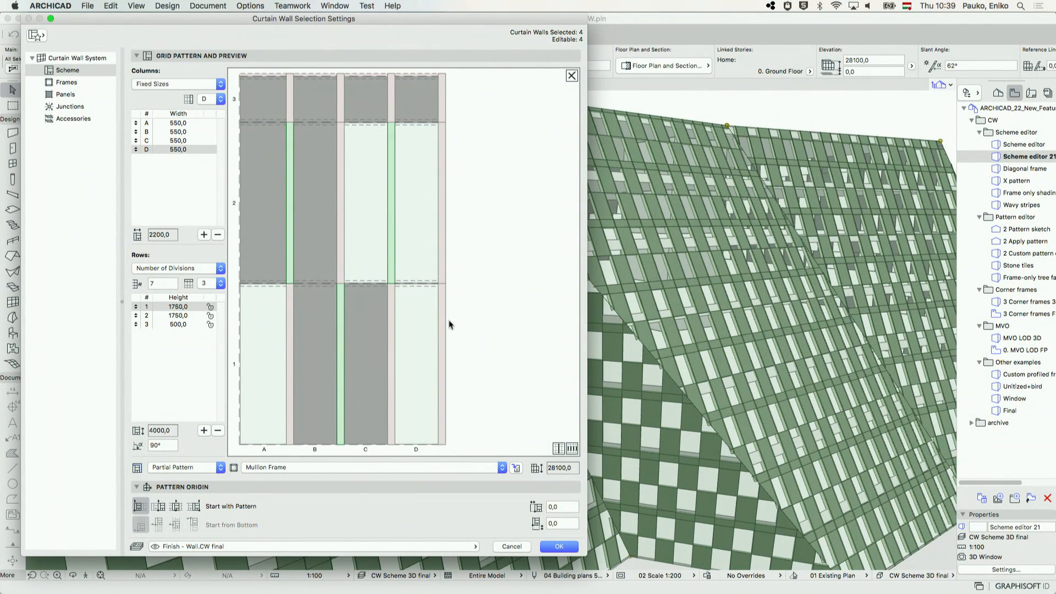
pyautogui.press('Delete')
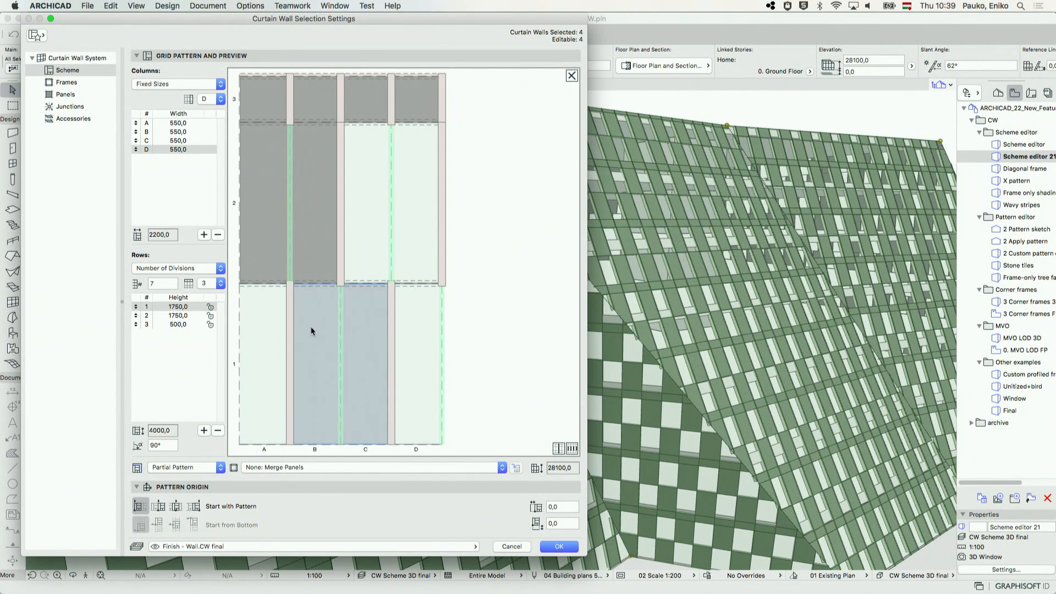
# Change the remaining mullions in rows 1 and 2 of the pattern to Transom Frame
pyautogui.click(289, 320)
pyautogui.keyDown('shift'); pyautogui.click(339, 249); pyautogui.keyUp('shift')
pyautogui.keyDown('shift'); pyautogui.click(393, 306); pyautogui.keyUp('shift')
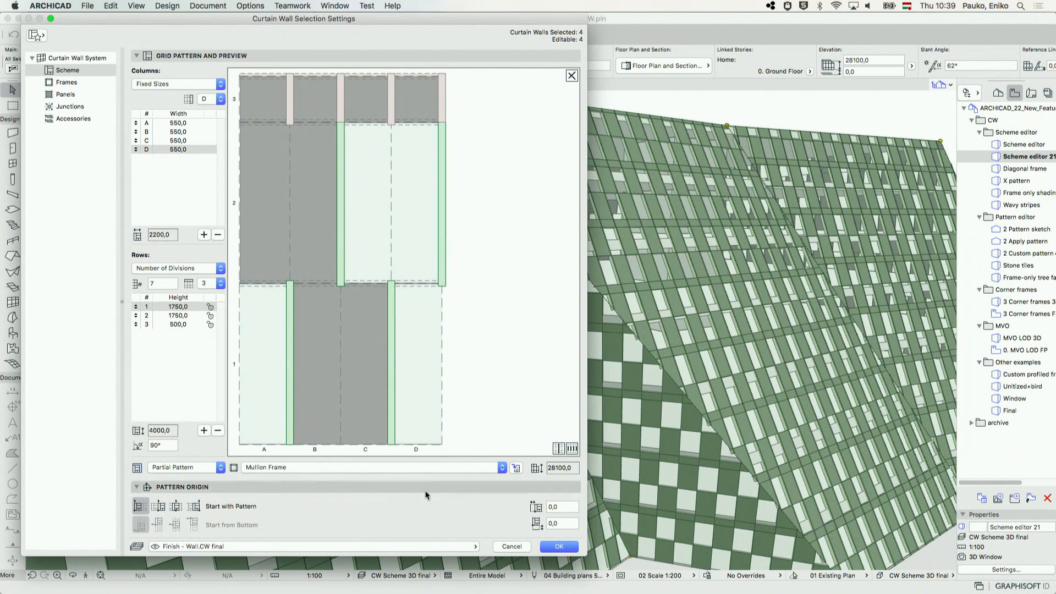
pyautogui.click(435, 467)
pyautogui.click(434, 476)
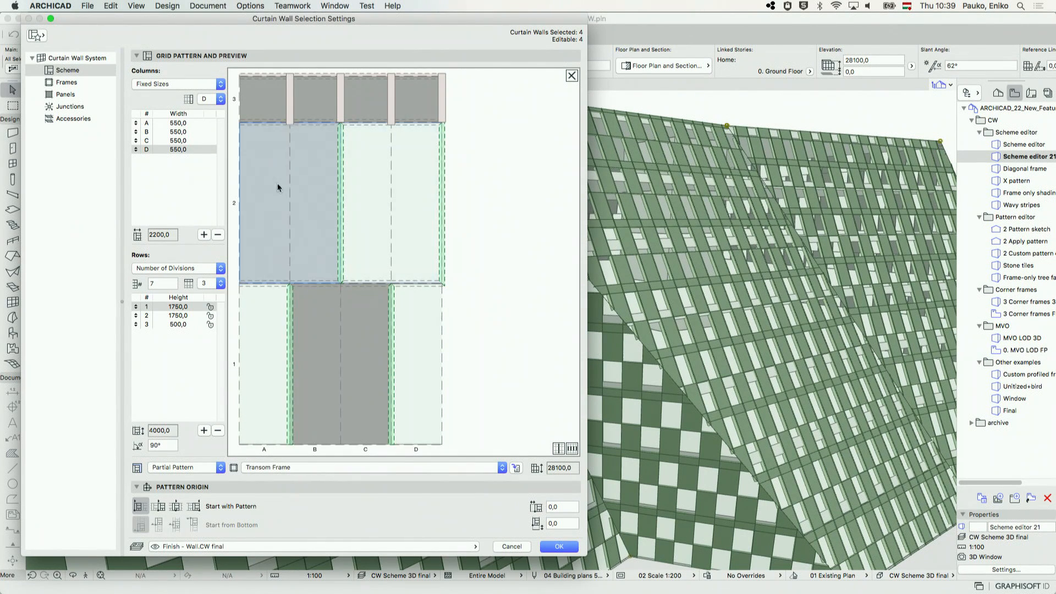
# Remove the mullions in row 3 to merge its panels, then apply the scheme to the curtain walls
pyautogui.click(288, 108)
pyautogui.press('Delete')
pyautogui.click(526, 405)
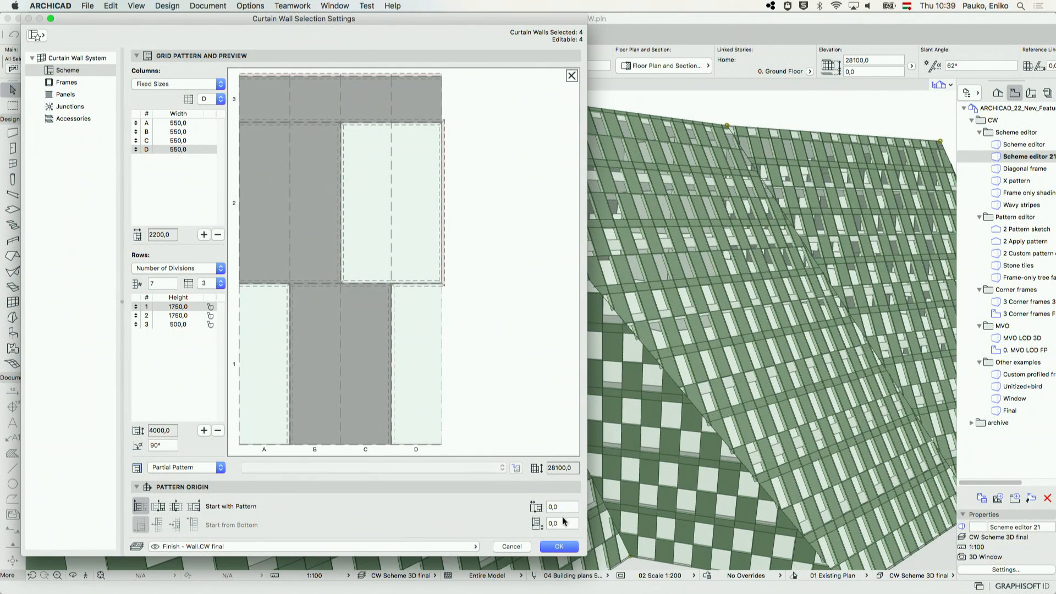
pyautogui.click(559, 546)
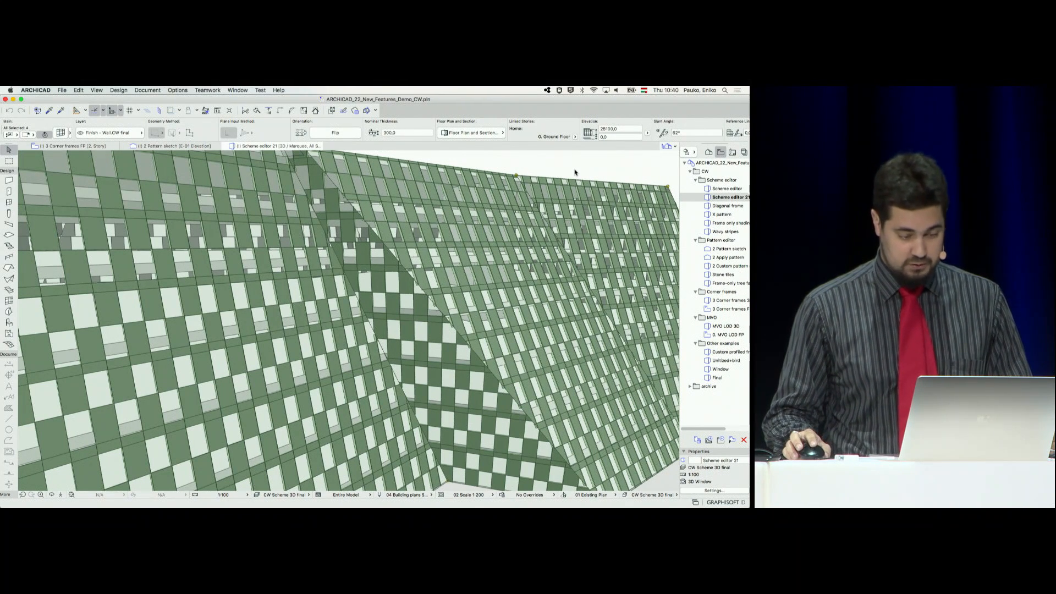
pyautogui.click(566, 172)
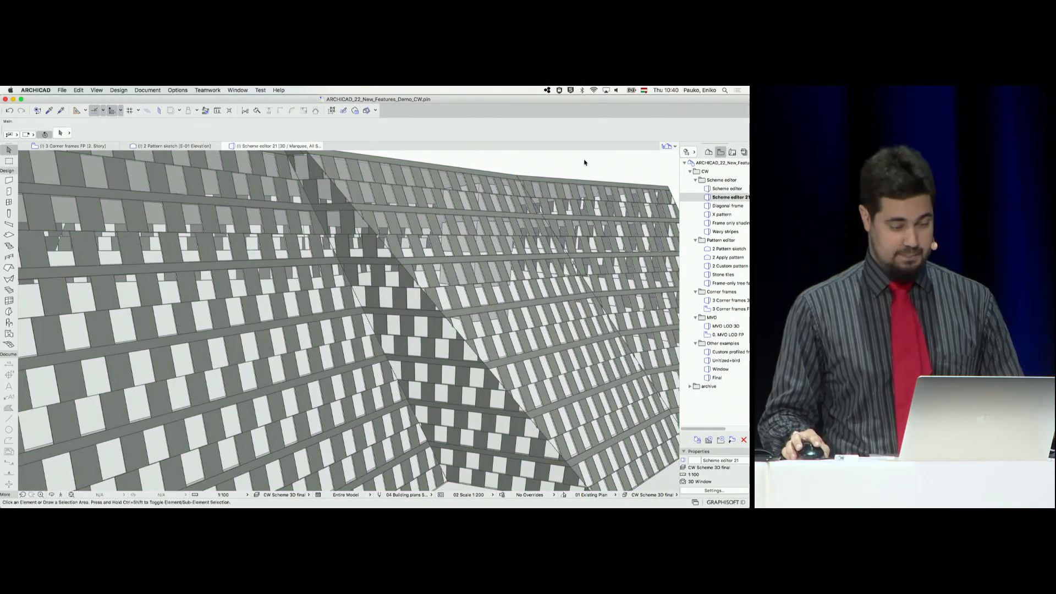
pyautogui.keyDown('shift'); pyautogui.moveTo(576, 241); pyautogui.dragTo(519, 243, button='middle'); pyautogui.keyUp('shift')
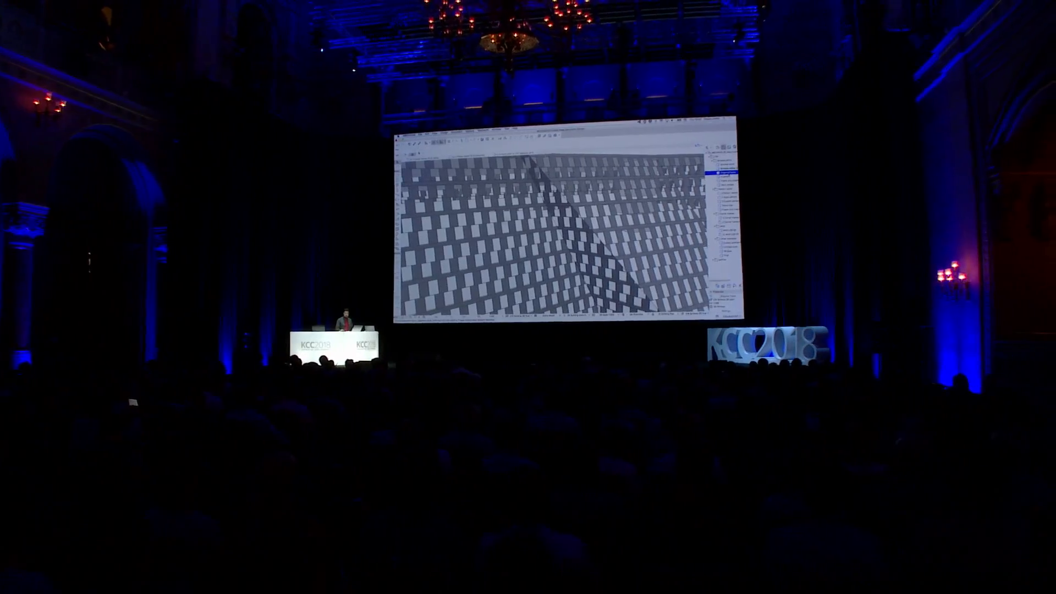
# Open the Diagonal frame view, enter edit mode for the building's upper curtain wall and open its scheme settings
pyautogui.doubleClick(712, 175)
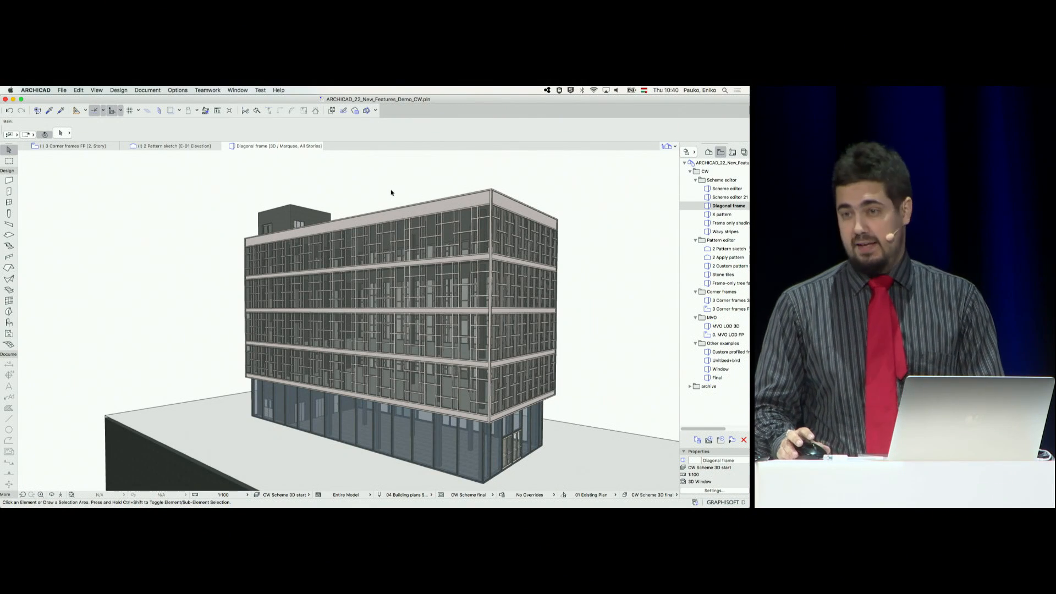
pyautogui.keyDown('shift'); pyautogui.moveTo(375, 184); pyautogui.dragTo(413, 194, button='middle'); pyautogui.keyUp('shift')
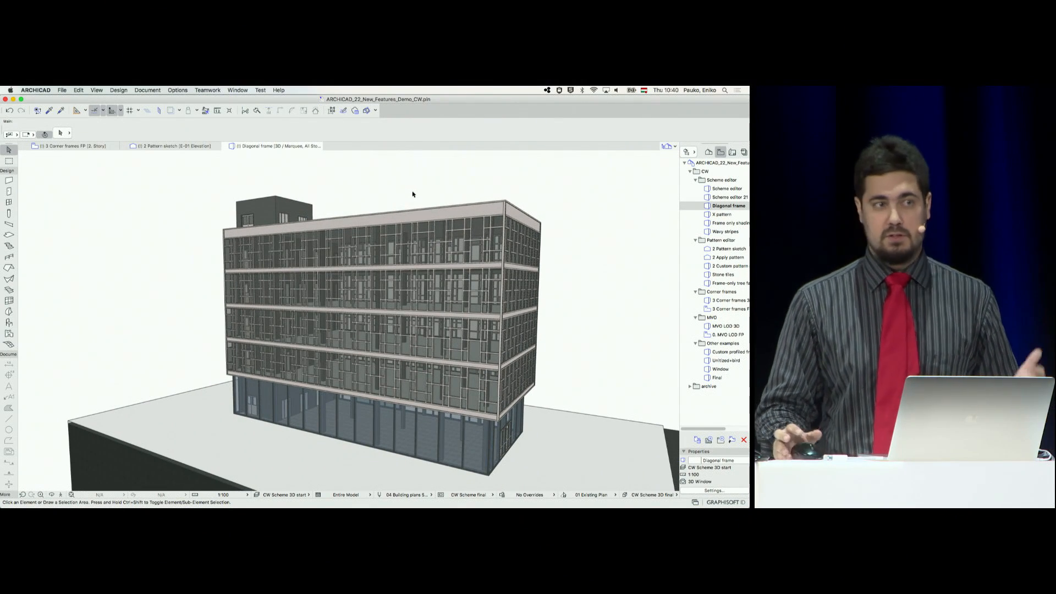
pyautogui.scroll(3, 470, 249)
pyautogui.click(470, 249)
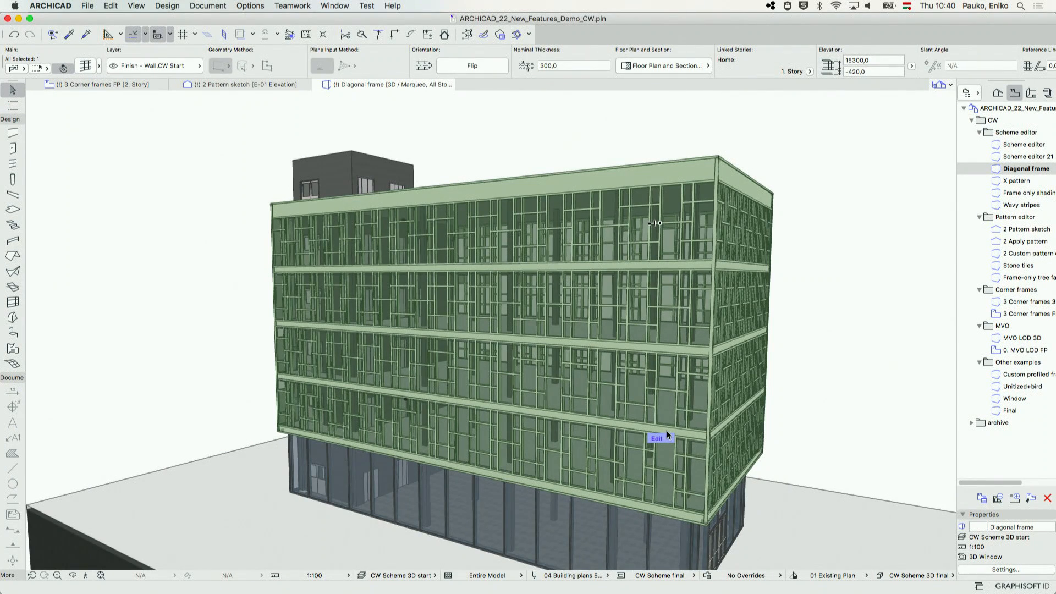
pyautogui.click(667, 437)
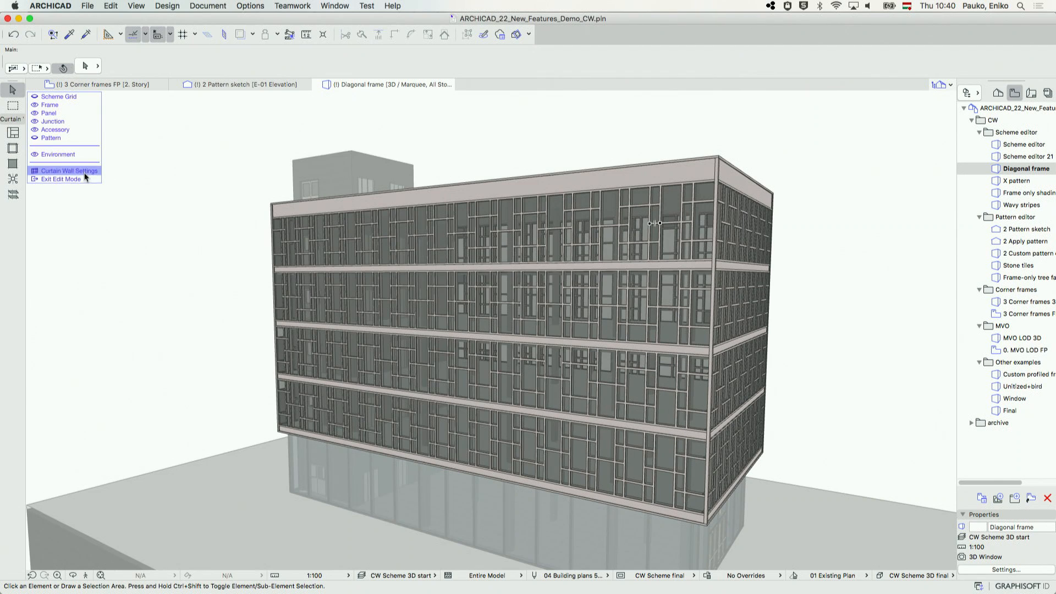
pyautogui.click(85, 173)
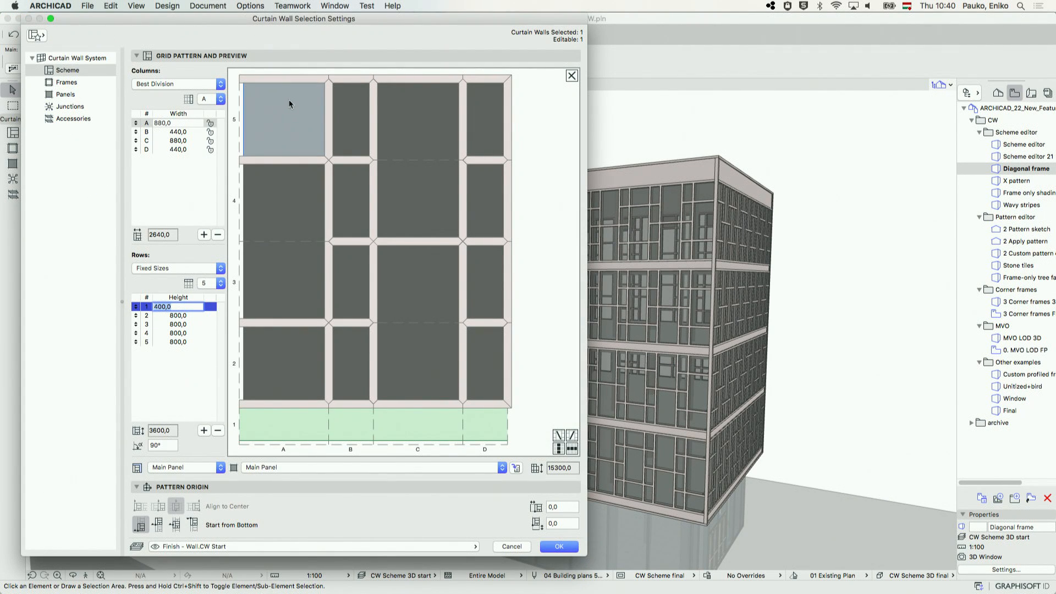
# Add diagonal frames rising to the right in pattern cells B5, B3, D4 and D2
pyautogui.click(344, 113)
pyautogui.keyDown('shift'); pyautogui.click(351, 297); pyautogui.keyUp('shift')
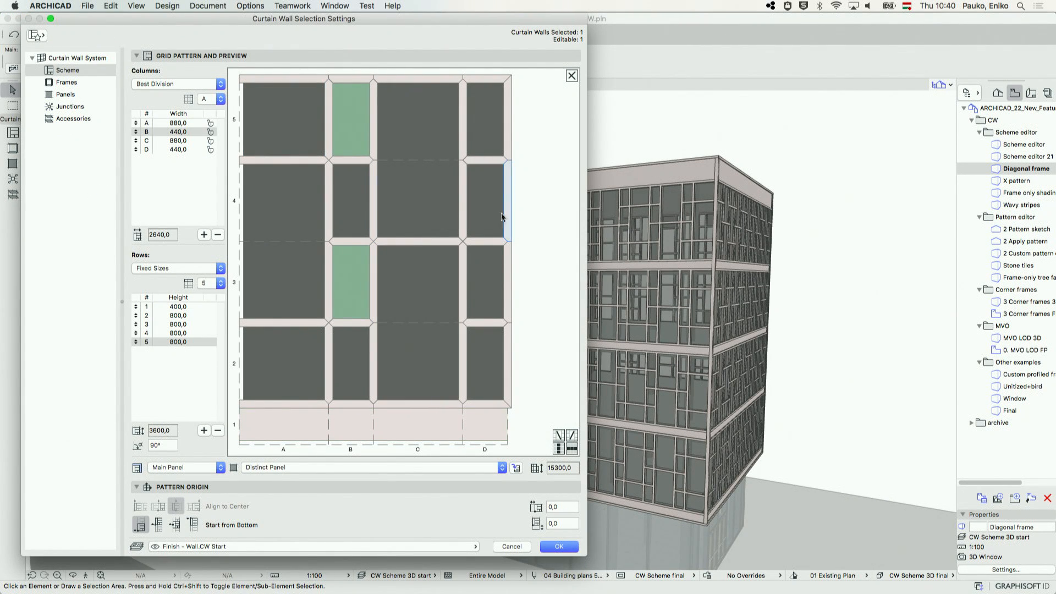
pyautogui.keyDown('shift'); pyautogui.click(484, 201); pyautogui.keyUp('shift')
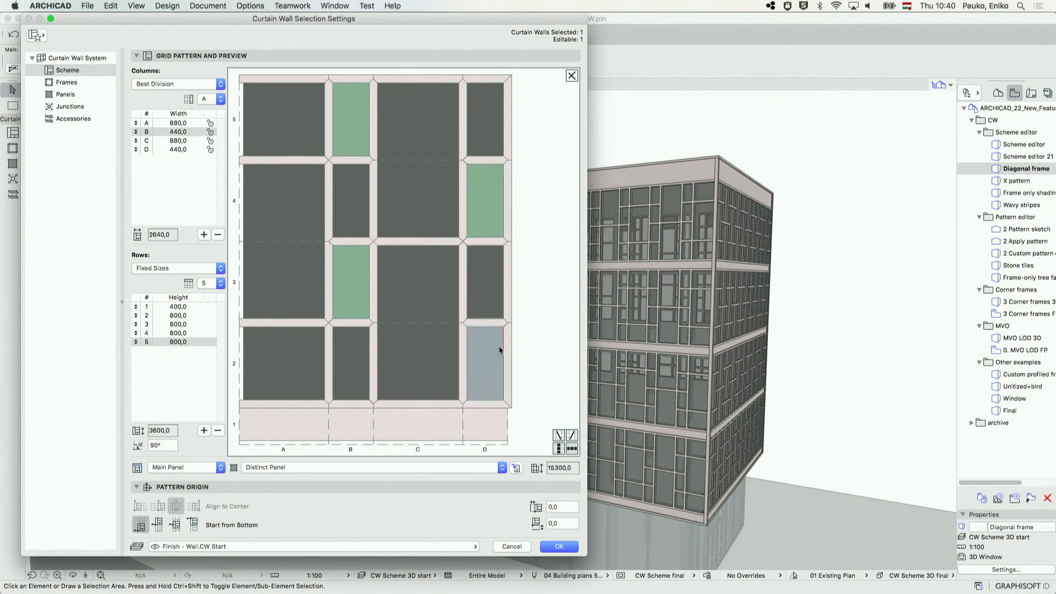
pyautogui.click(572, 436)
# Add diagonal frames falling to the right in pattern cells B4, B2, D5 and D3
pyautogui.click(344, 202)
pyautogui.keyDown('shift'); pyautogui.click(360, 342); pyautogui.keyUp('shift')
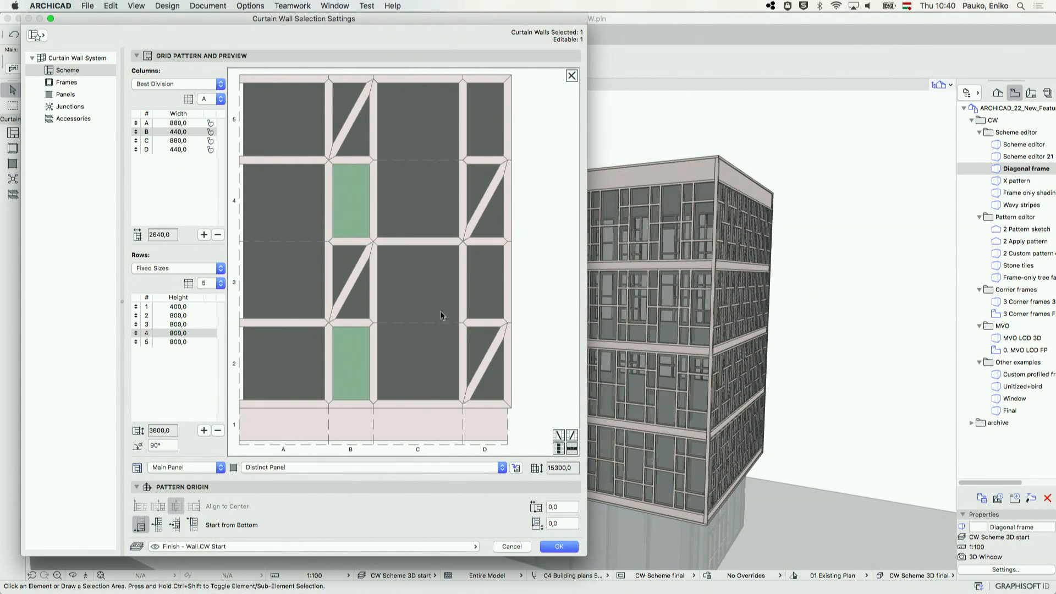
pyautogui.click(560, 436)
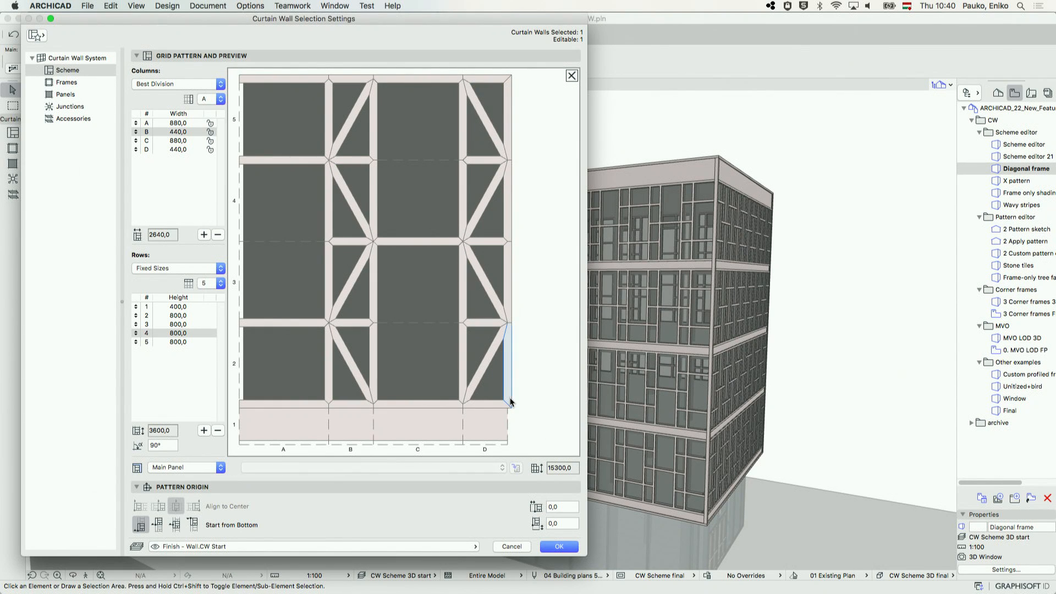
# Remove the short transoms between rows 2 to 5 in columns B and D so the adjoining panels merge
pyautogui.click(363, 324)
pyautogui.keyDown('shift'); pyautogui.click(352, 242); pyautogui.keyUp('shift')
pyautogui.keyDown('shift'); pyautogui.click(350, 160); pyautogui.keyUp('shift')
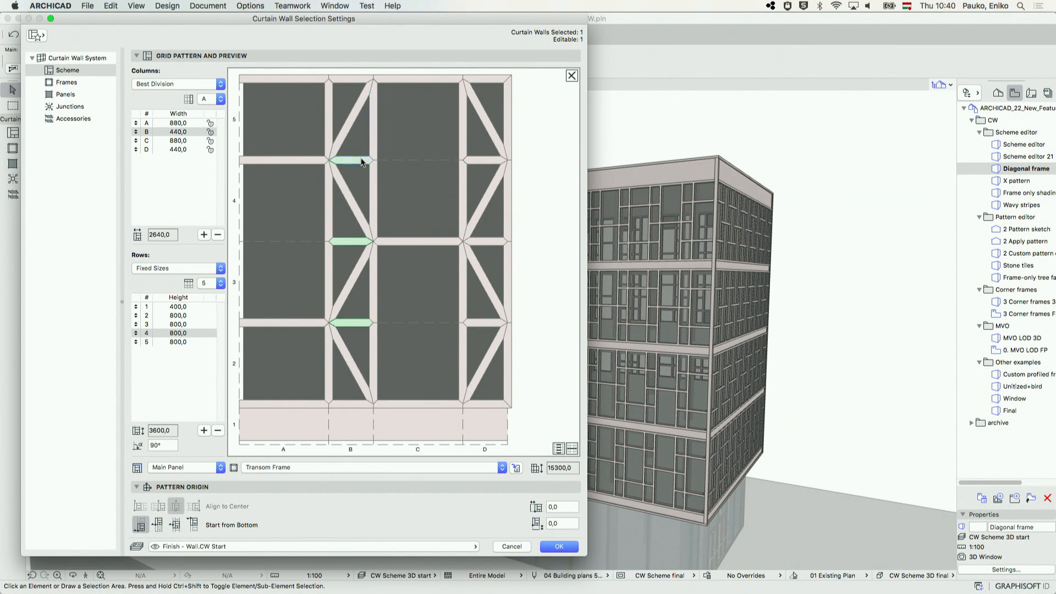
pyautogui.keyDown('shift'); pyautogui.click(490, 162); pyautogui.keyUp('shift')
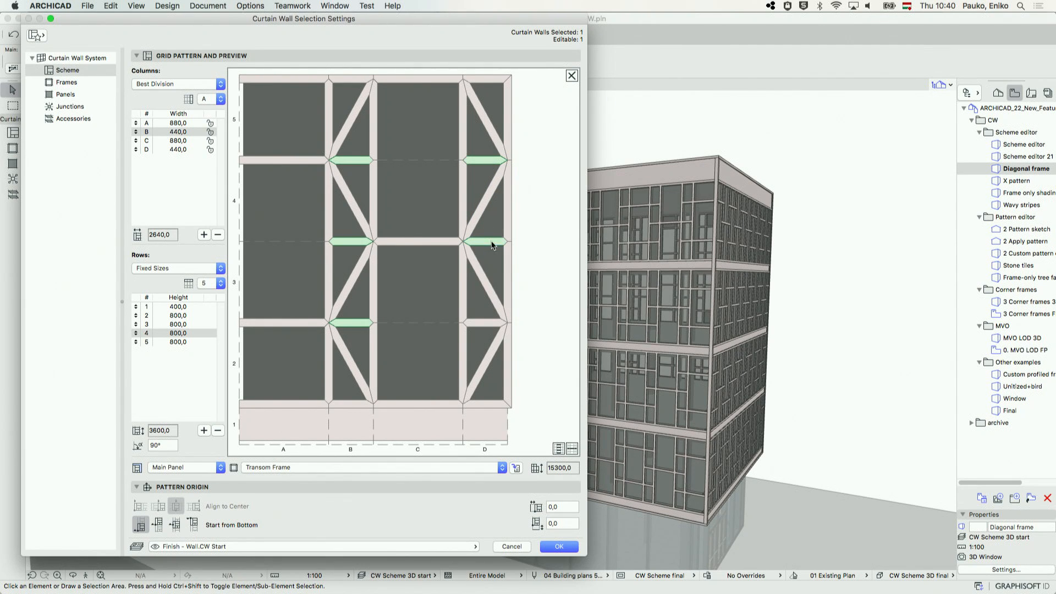
pyautogui.press('Delete')
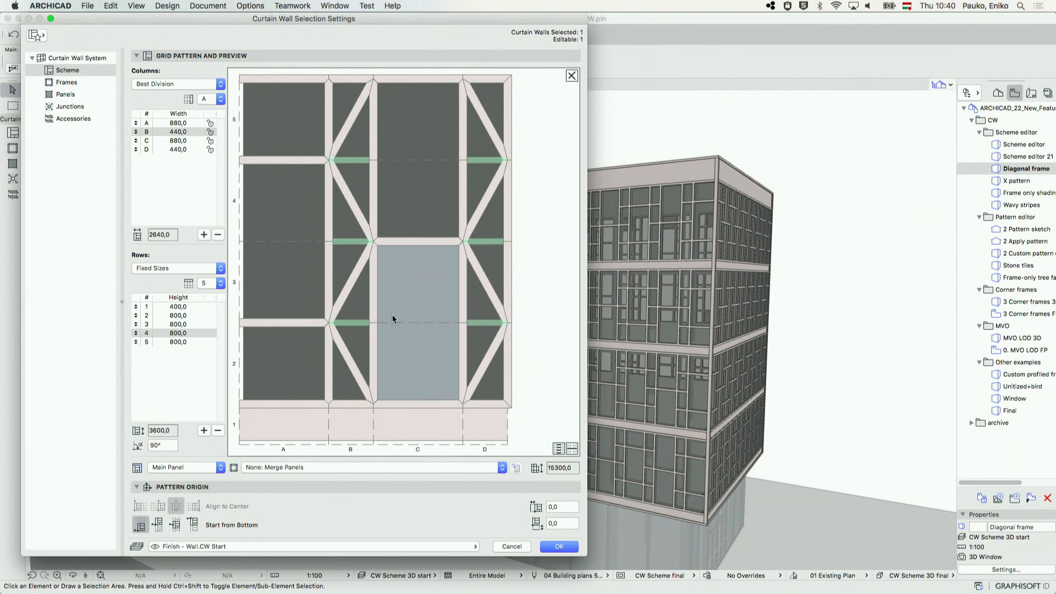
# Remove all vertical mullions from the pattern to leave a hexagonal frame layout, and apply the scheme settings
pyautogui.click(572, 448)
pyautogui.press('Delete')
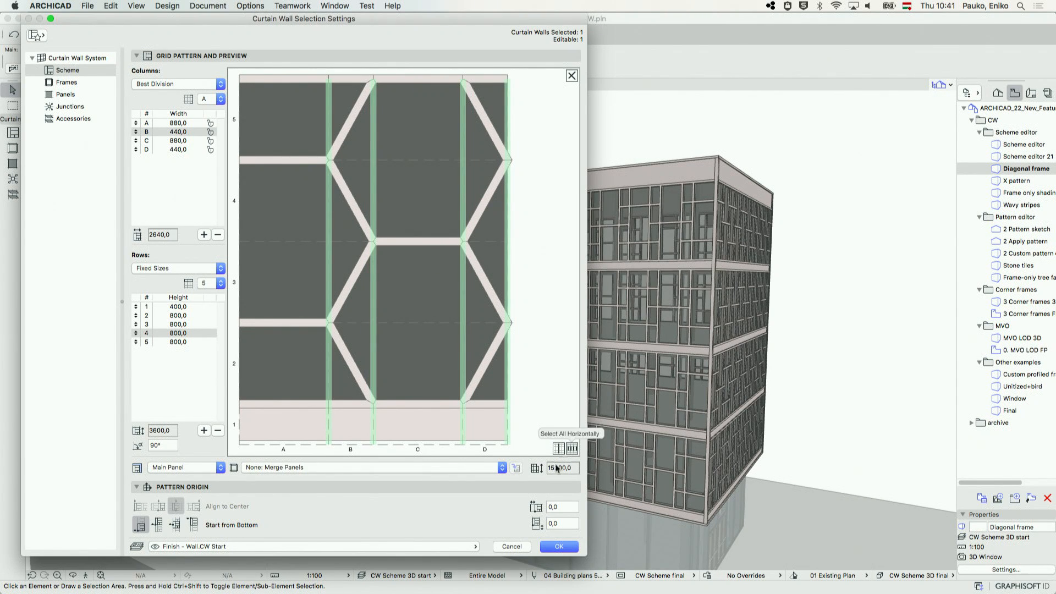
pyautogui.click(559, 546)
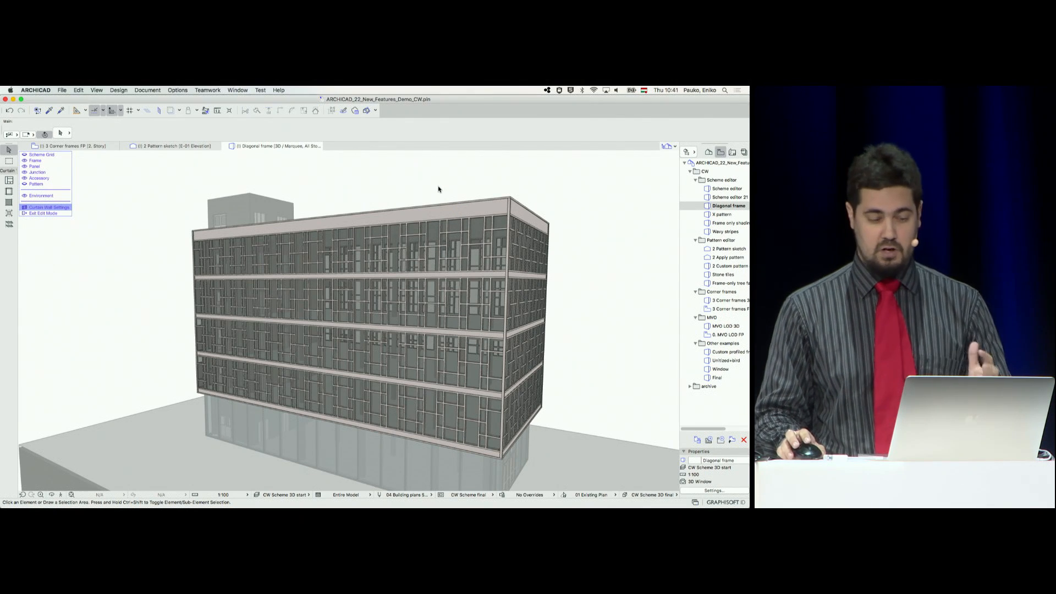
# Leave the edit mode of the hexagonal curtain wall, deselect it and open the X pattern 3D view
pyautogui.keyDown('shift'); pyautogui.moveTo(471, 186); pyautogui.dragTo(449, 191, button='middle'); pyautogui.keyUp('shift')
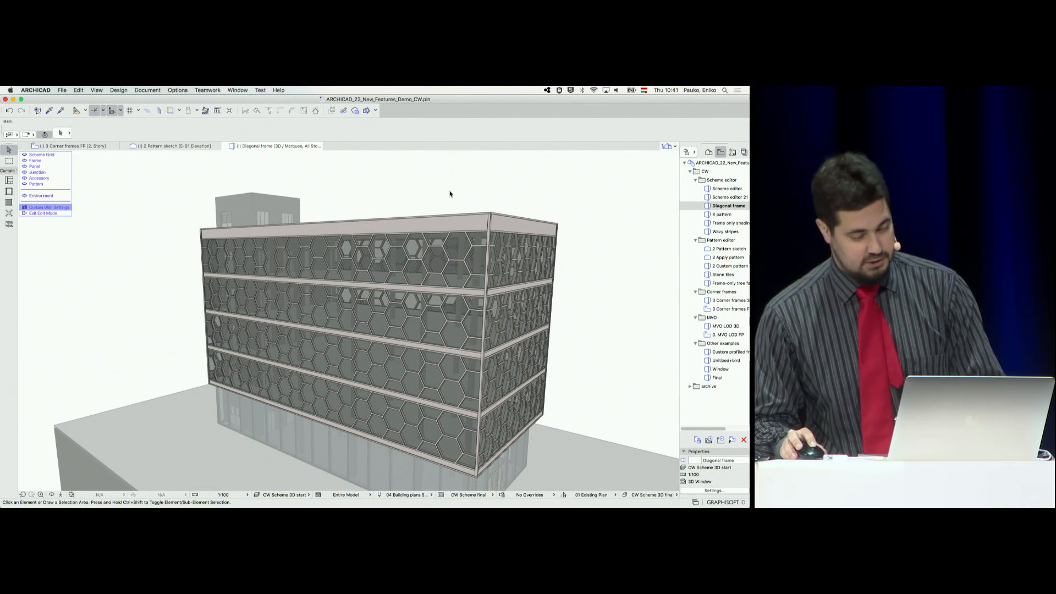
pyautogui.click(45, 213)
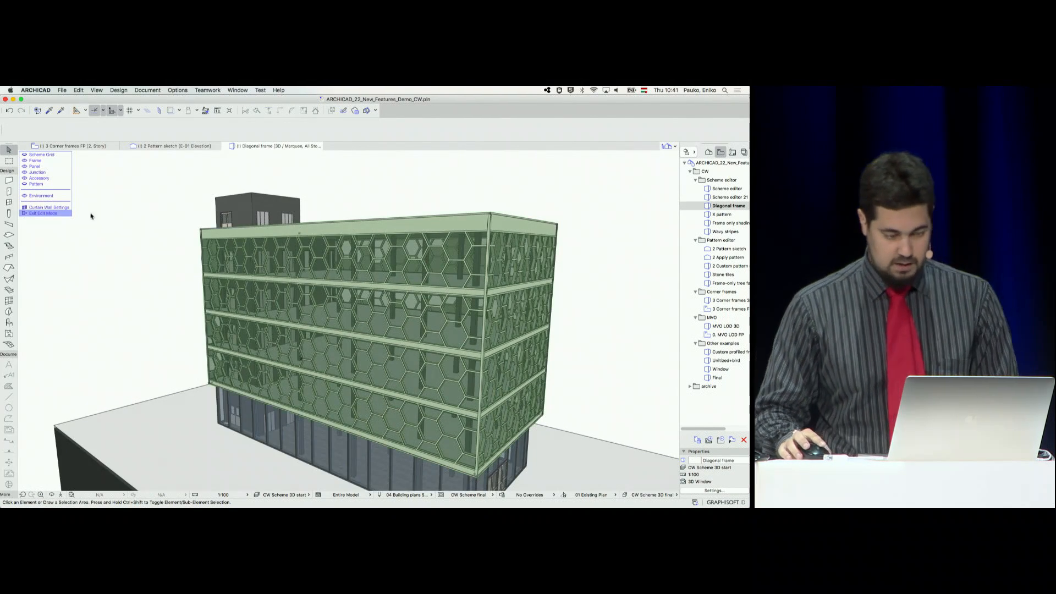
pyautogui.click(631, 205)
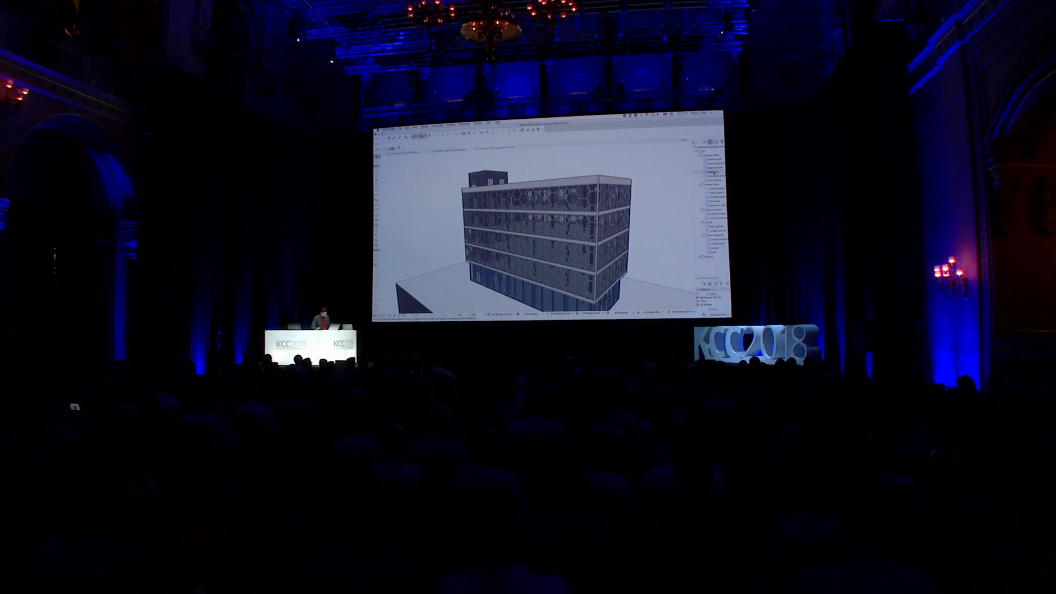
pyautogui.doubleClick(710, 171)
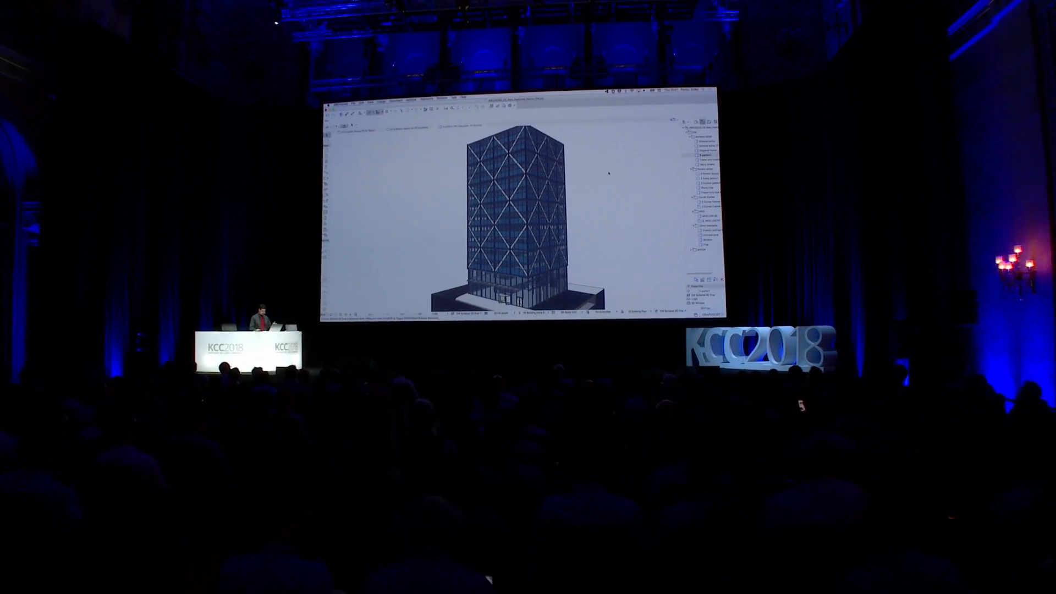
# Select the tower's curtain wall with the X-shaped diagonals and enter its edit mode
pyautogui.moveTo(497, 193); pyautogui.dragTo(561, 190, button='middle')
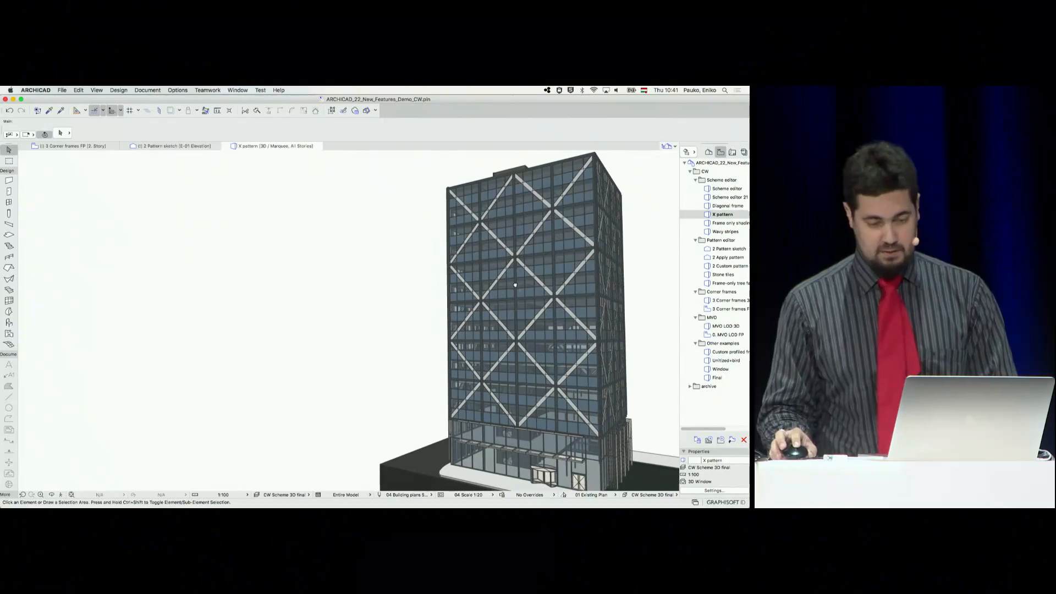
pyautogui.click(537, 251)
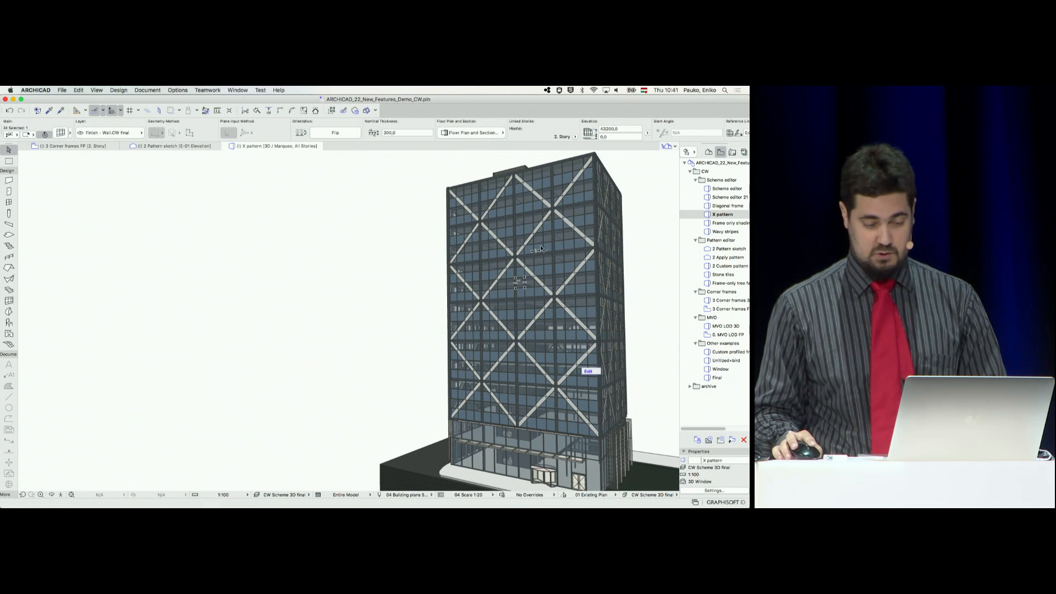
pyautogui.press('super+t')
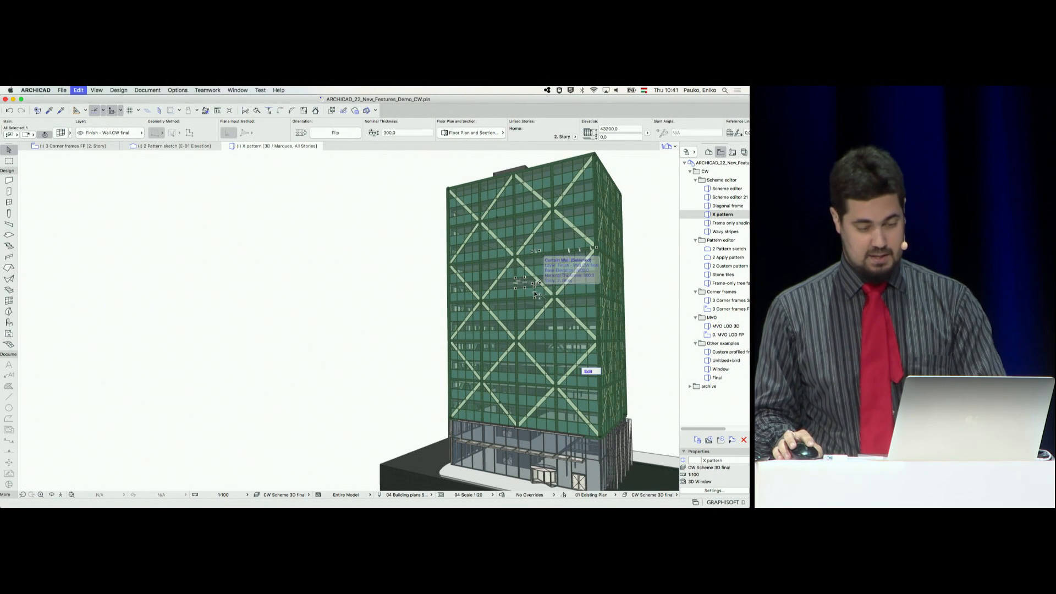
pyautogui.press('Escape')
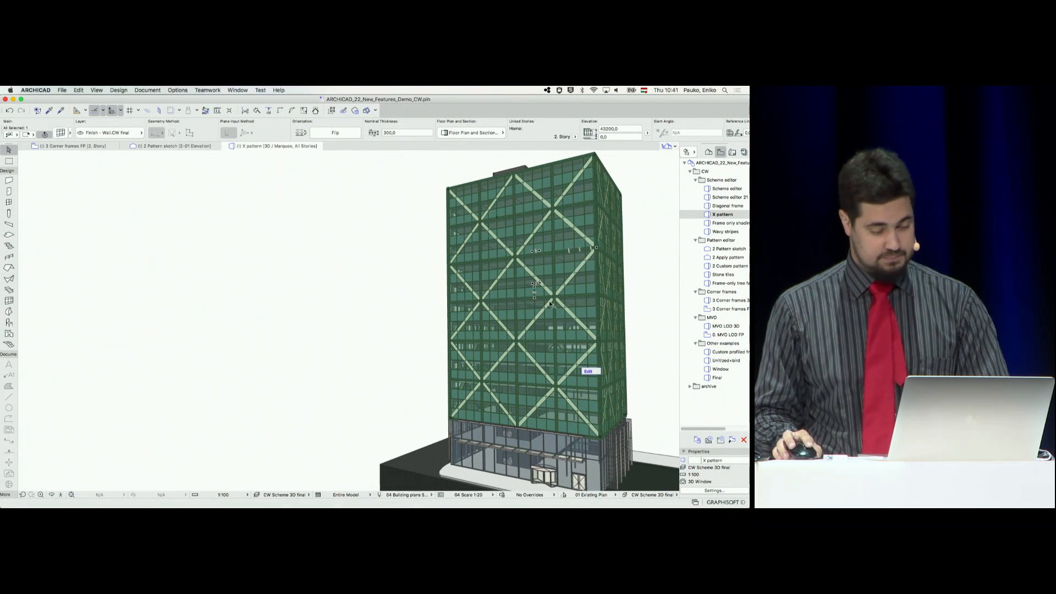
pyautogui.click(596, 371)
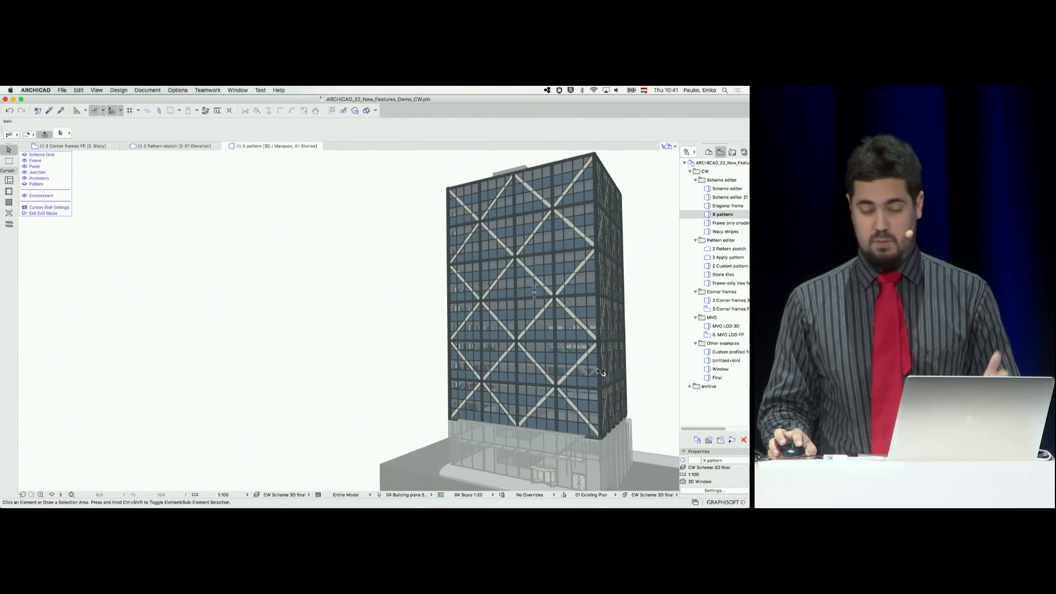
# Add a panel class named CW Window to the curtain wall's settings, based on the CW Window favorite
pyautogui.click(53, 207)
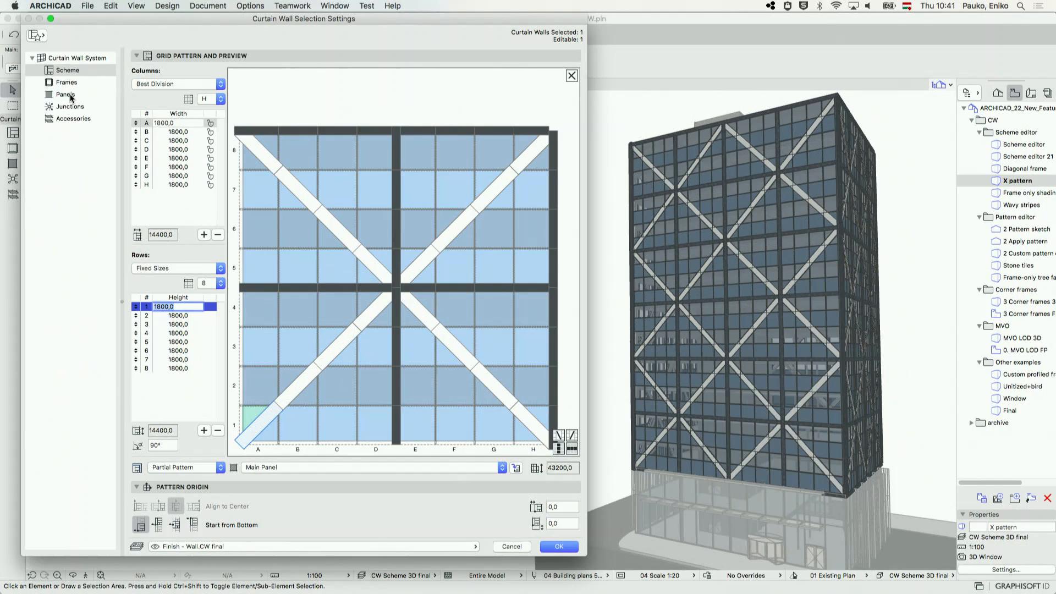
pyautogui.click(47, 153)
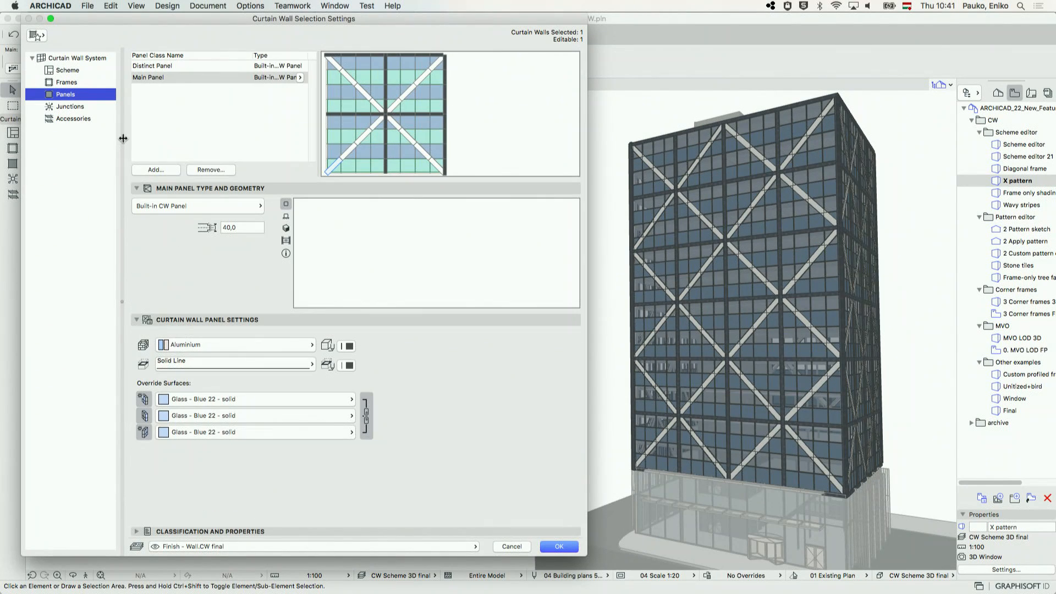
pyautogui.click(158, 171)
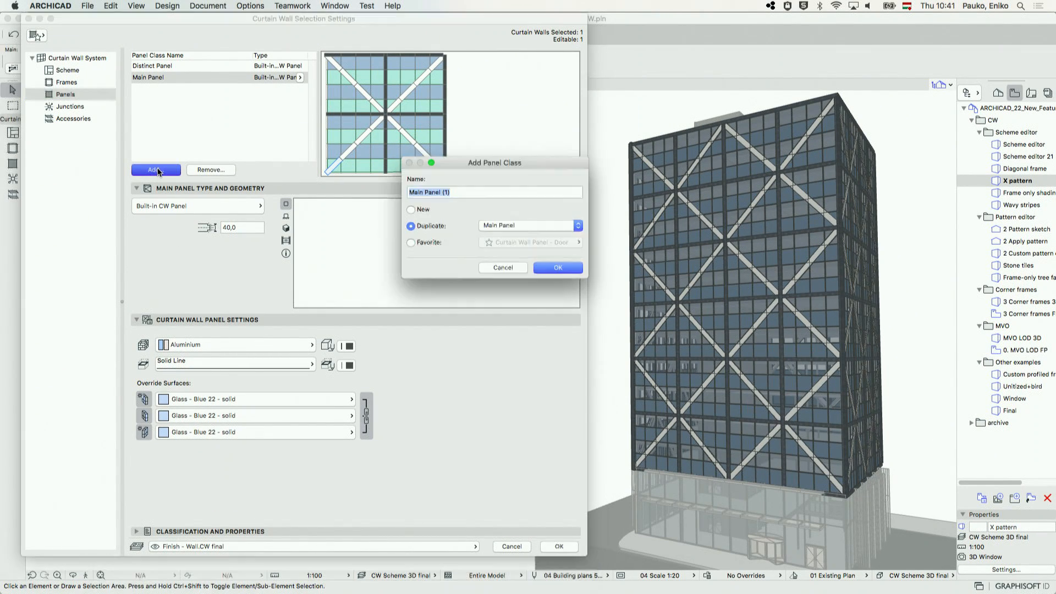
pyautogui.click(423, 243)
pyautogui.click(546, 243)
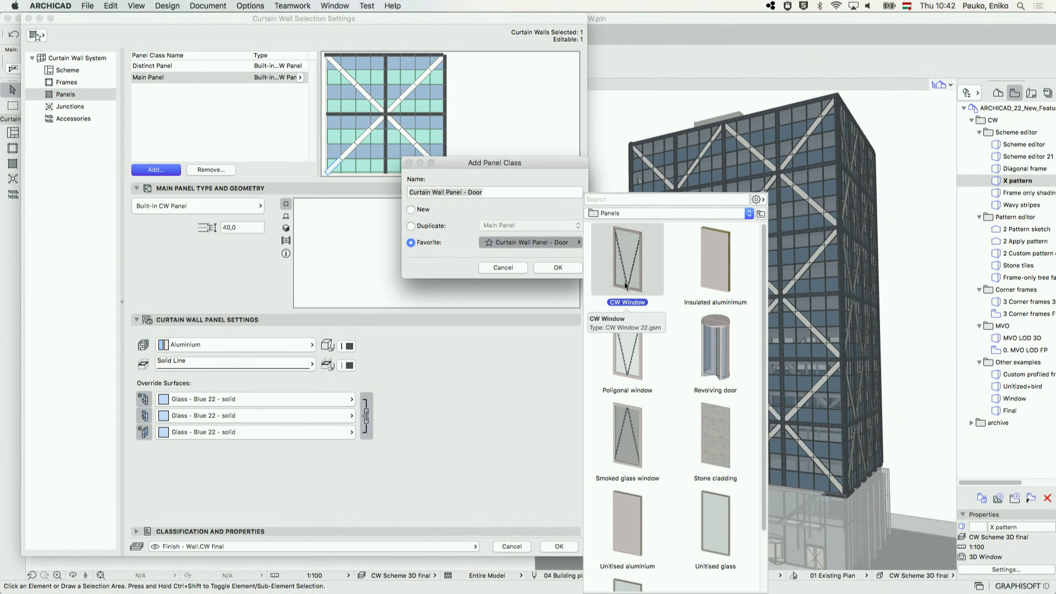
pyautogui.doubleClick(629, 258)
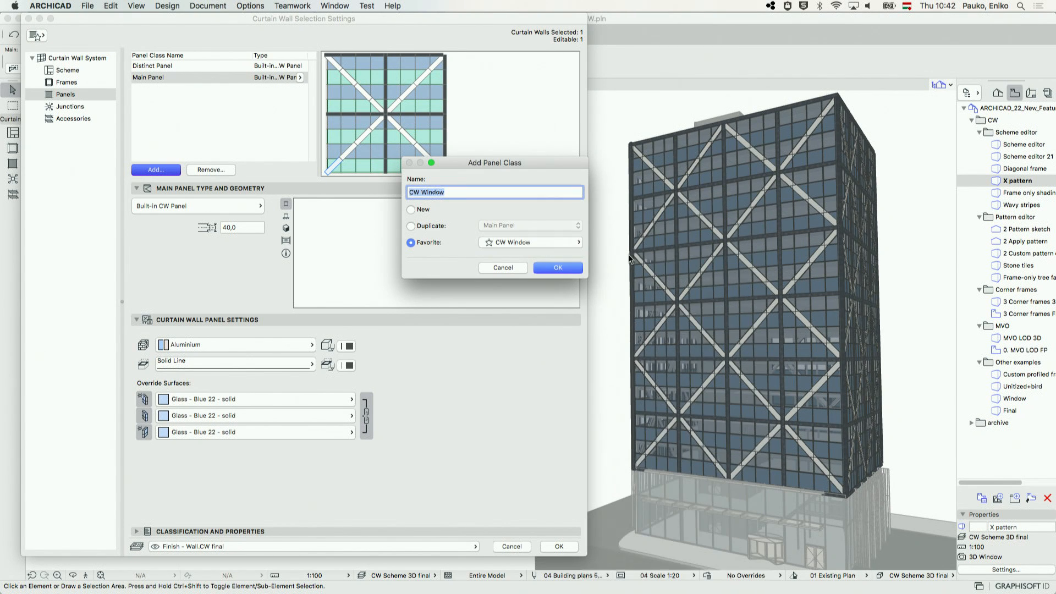
pyautogui.click(557, 268)
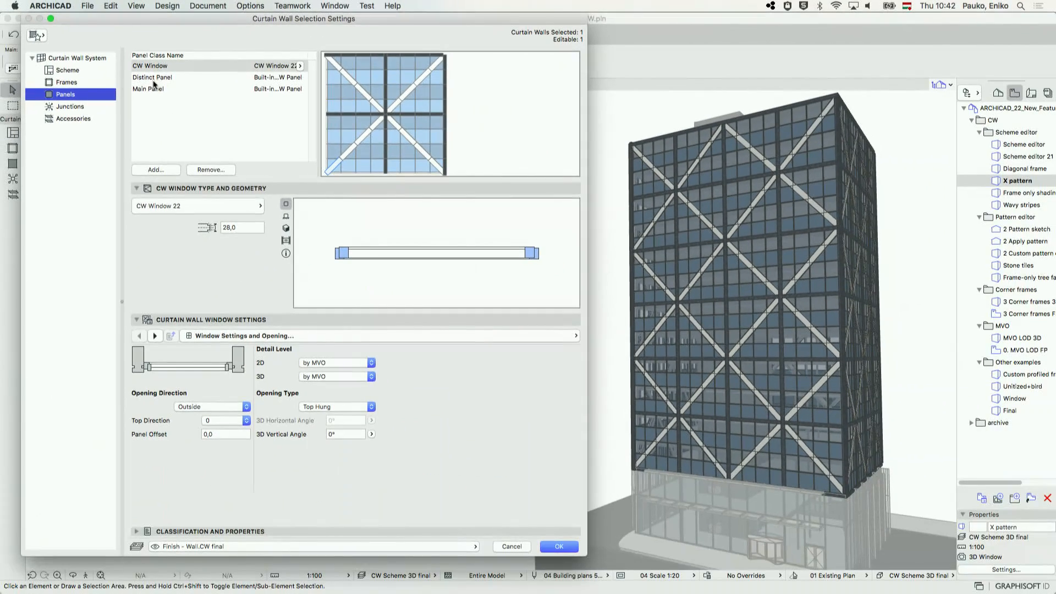
# Assign the CW Window class to pattern cells C8, F8, A6, H6, B4, G4, D2 and E2, and apply the settings
pyautogui.click(67, 71)
pyautogui.click(329, 163)
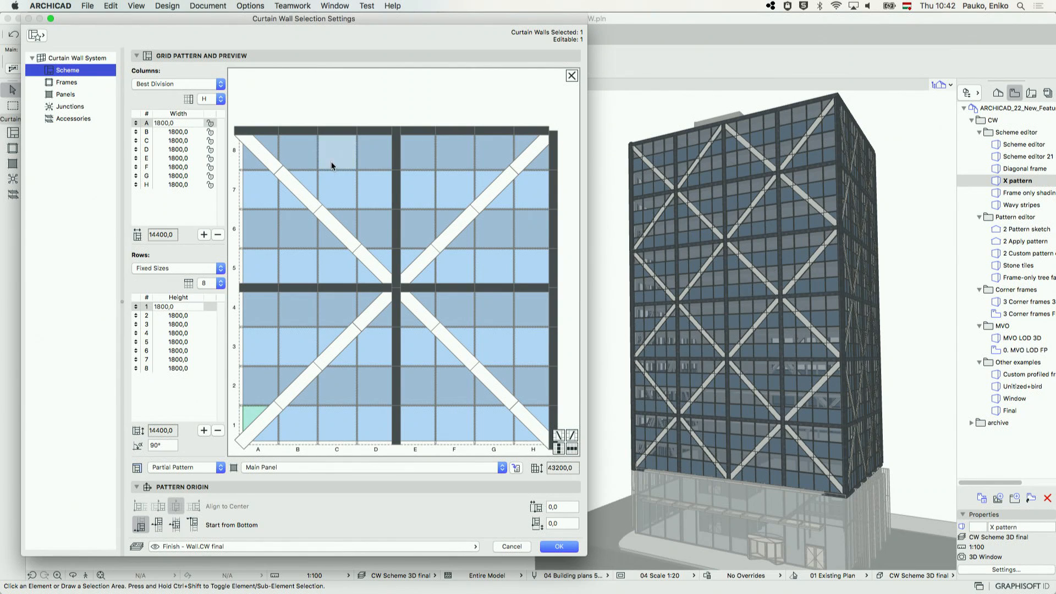
pyautogui.click(251, 249)
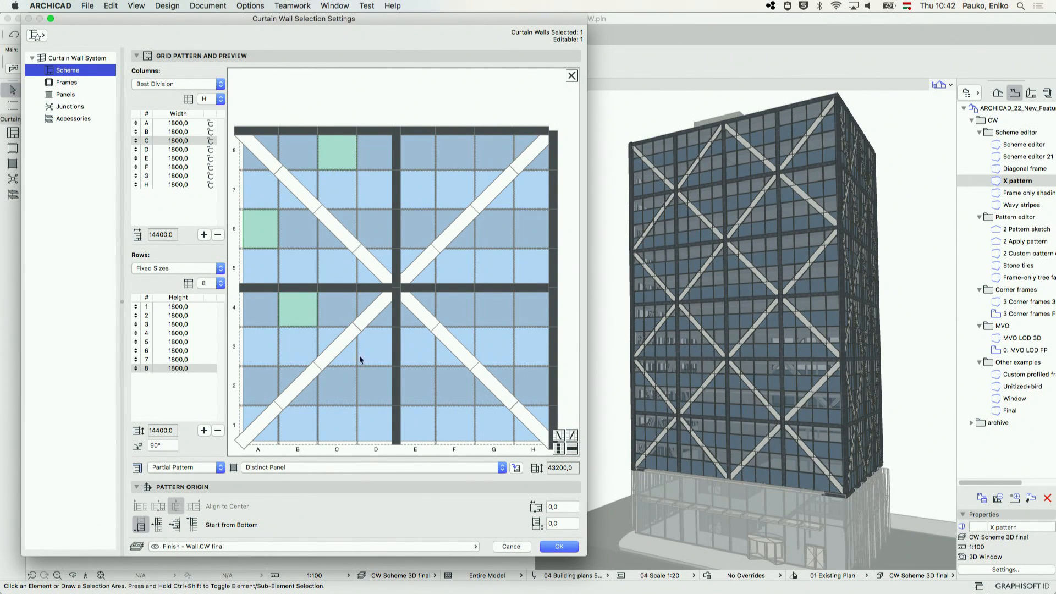
pyautogui.click(378, 388)
pyautogui.click(421, 390)
pyautogui.click(498, 311)
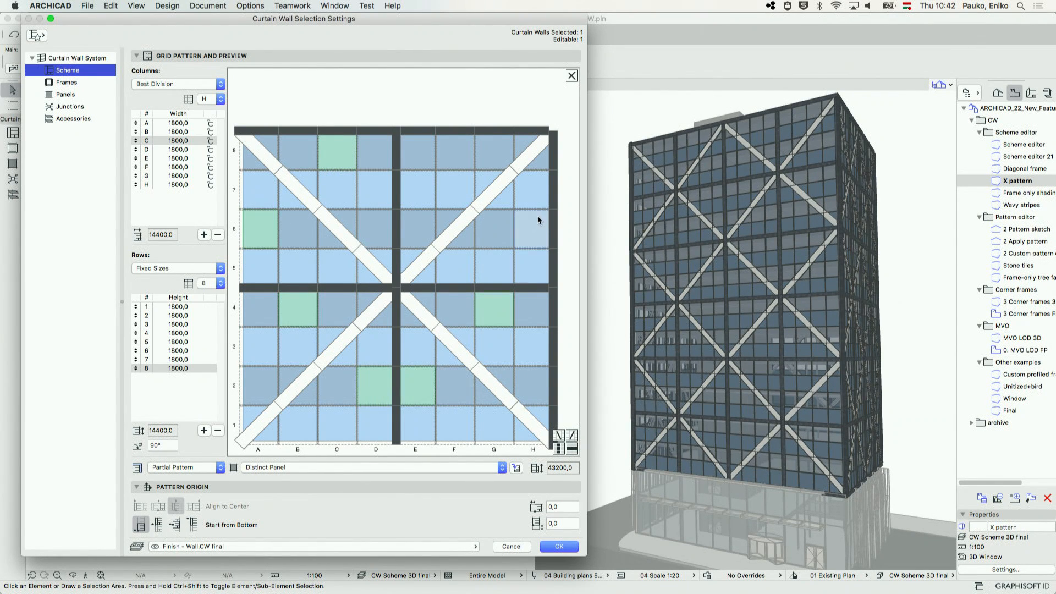
pyautogui.click(500, 467)
pyautogui.click(476, 461)
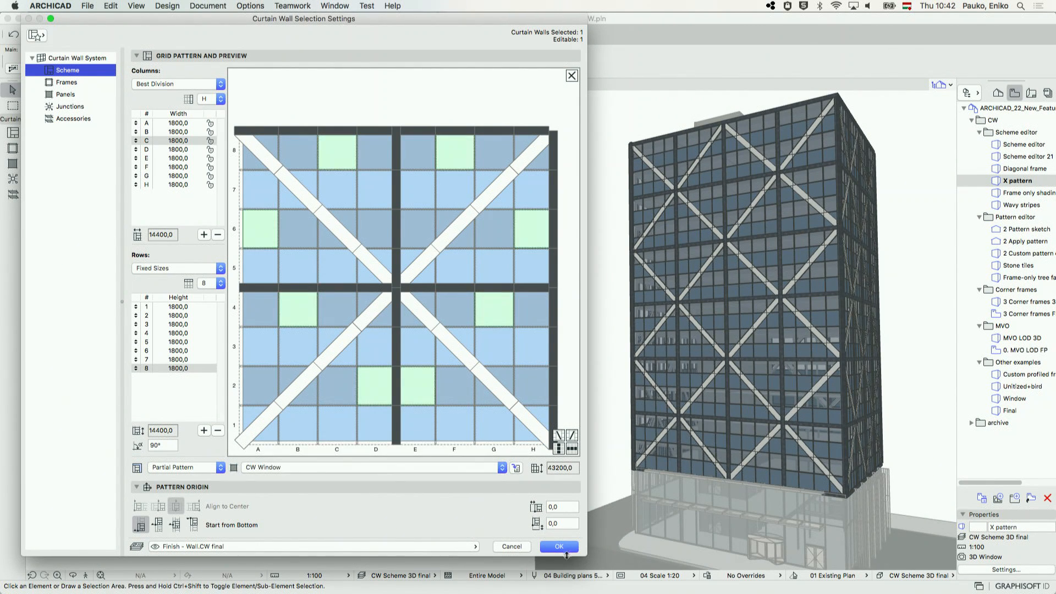
pyautogui.click(559, 547)
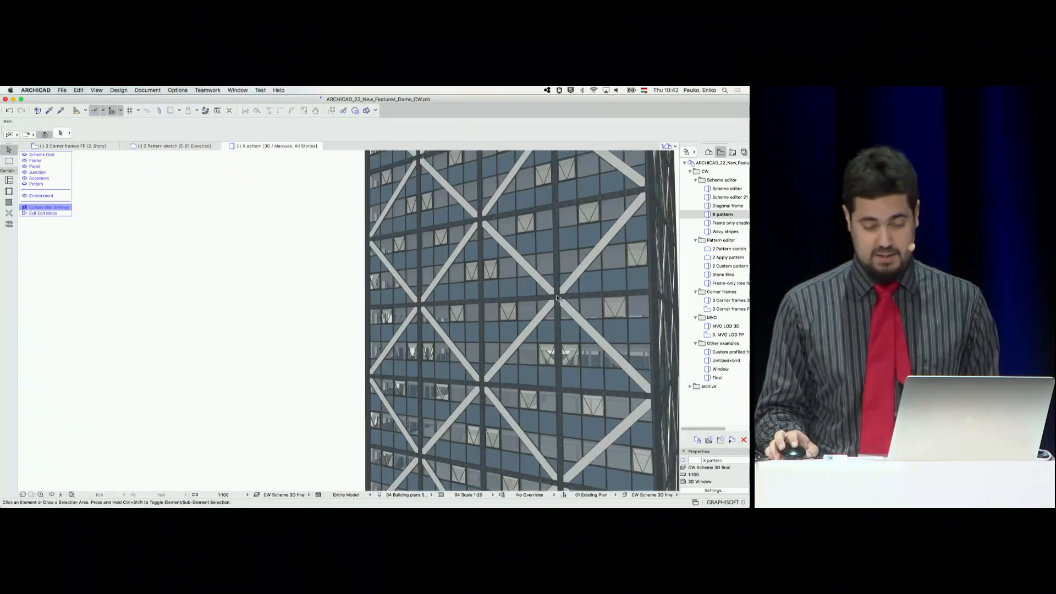
# Set the Diagonal frame class's intersection priority to 10, apply the settings and leave the curtain wall's edit mode with nothing selected
pyautogui.scroll(-1, 114, 200)
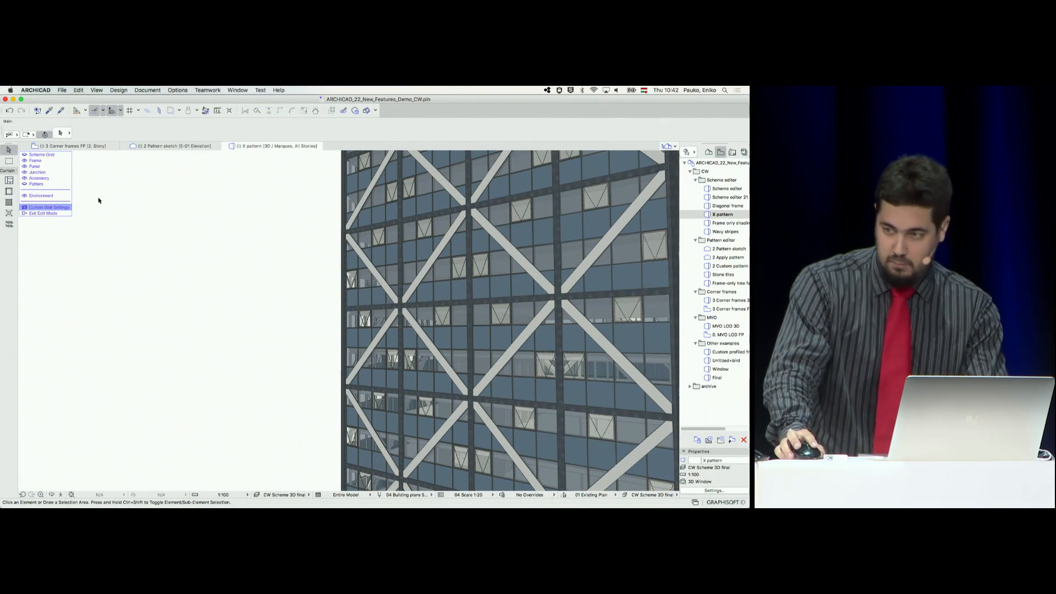
pyautogui.click(49, 208)
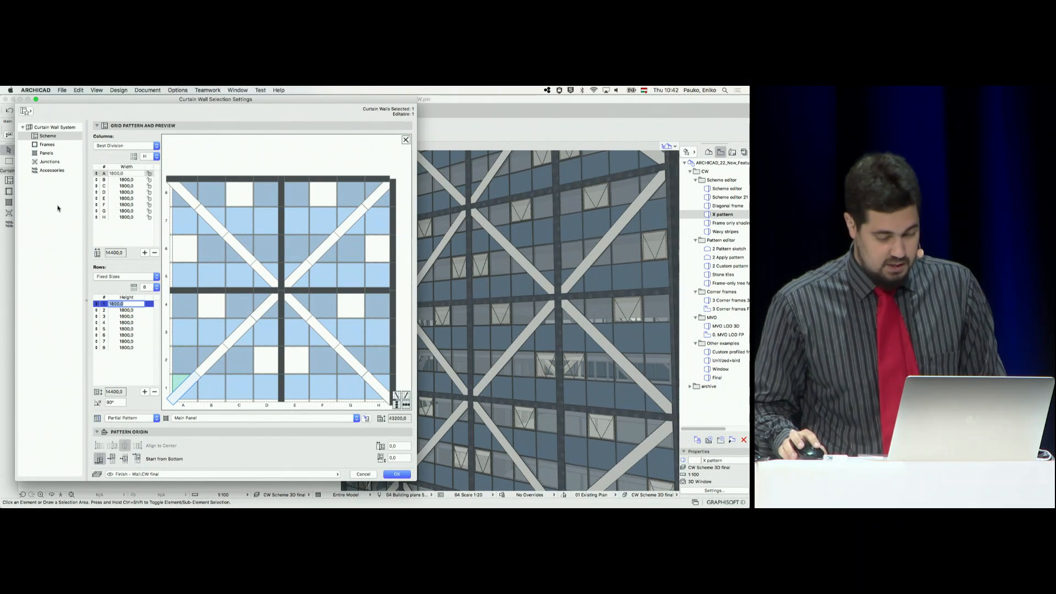
pyautogui.click(53, 145)
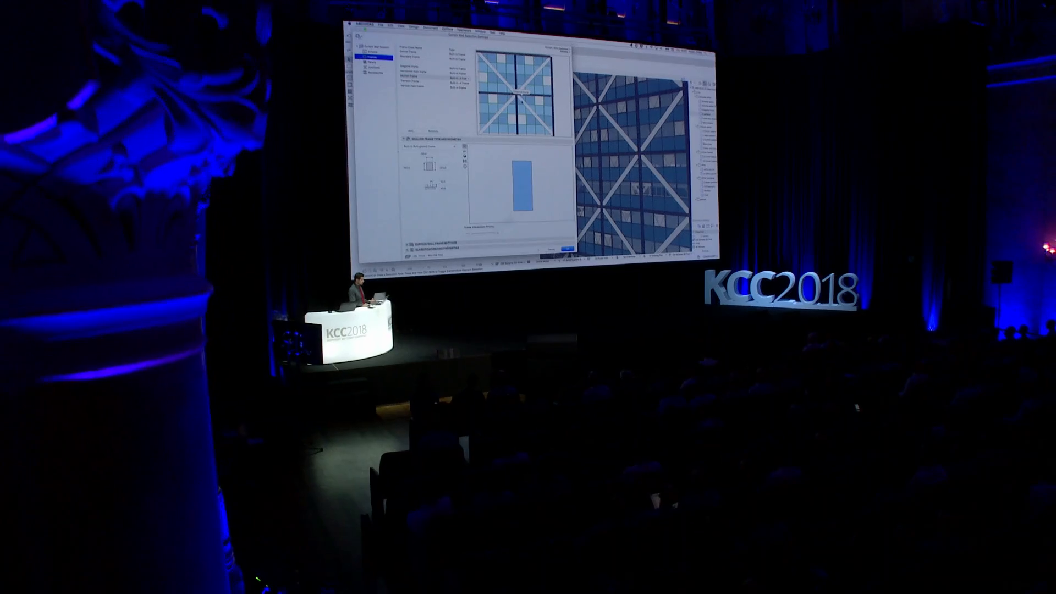
pyautogui.click(521, 99)
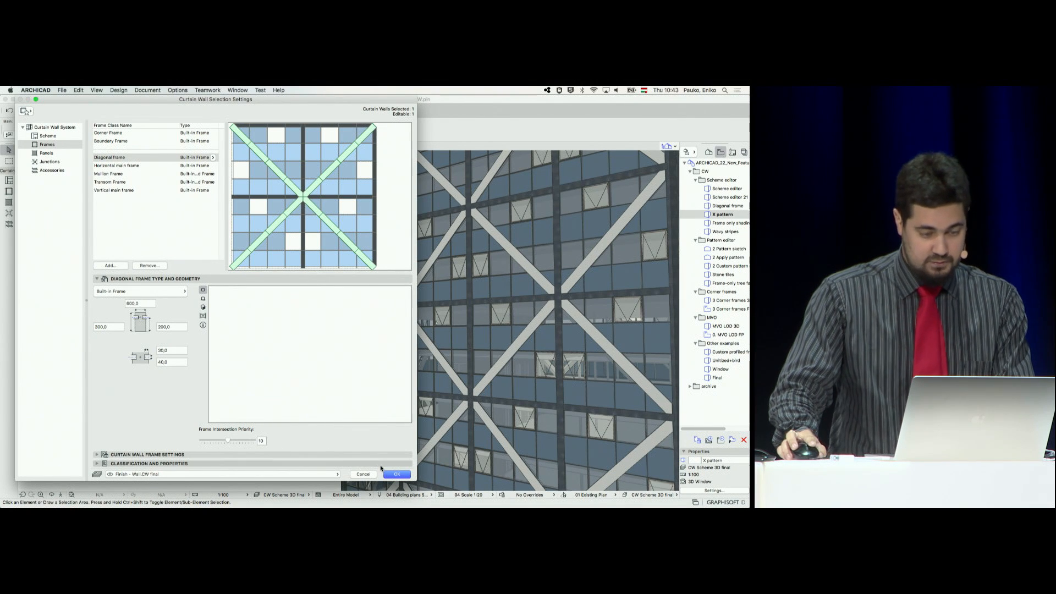
pyautogui.click(394, 475)
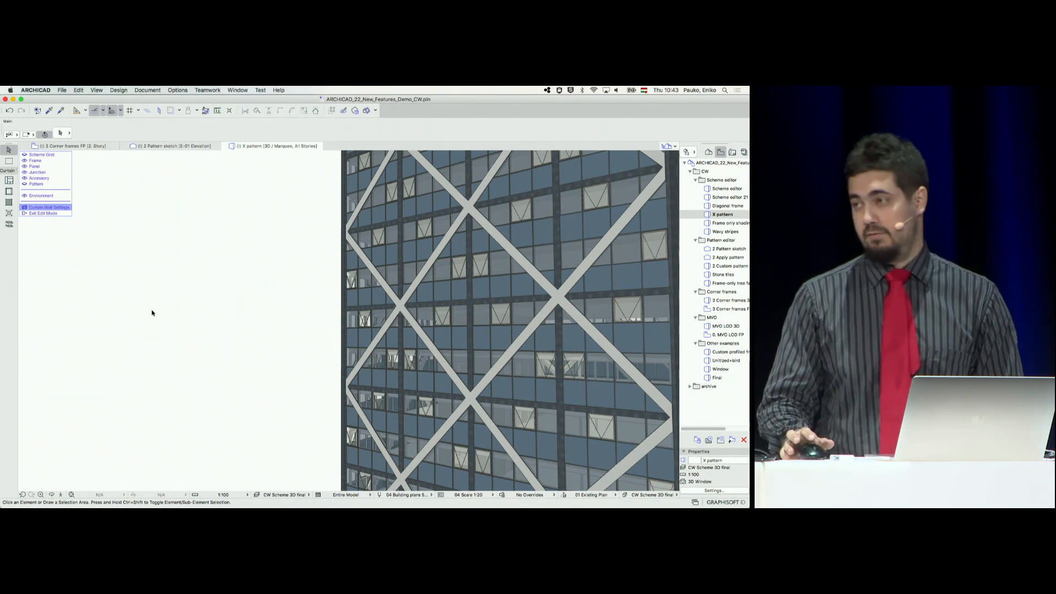
pyautogui.click(49, 213)
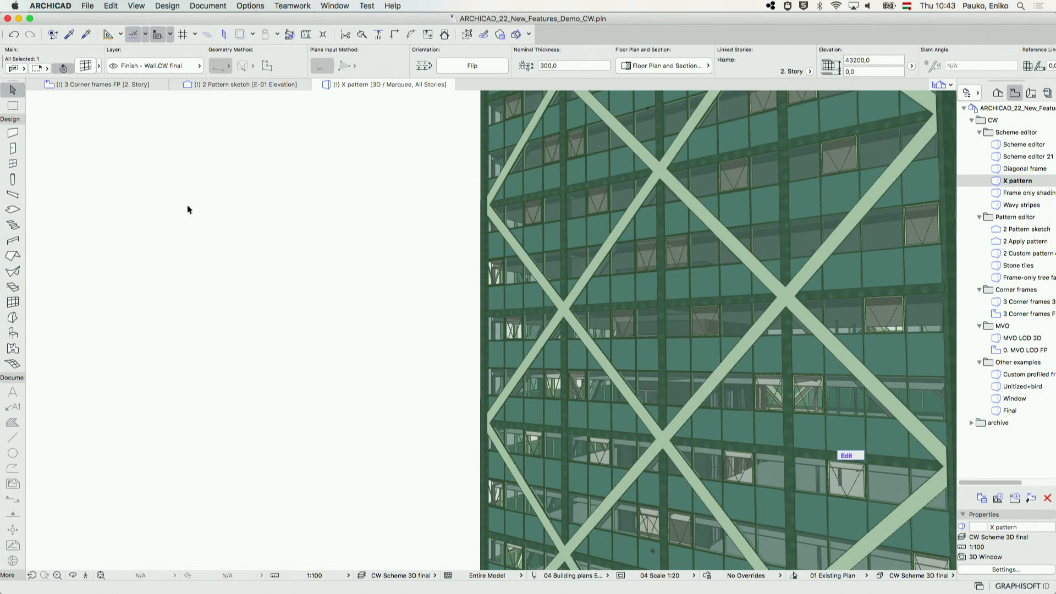
pyautogui.click(390, 182)
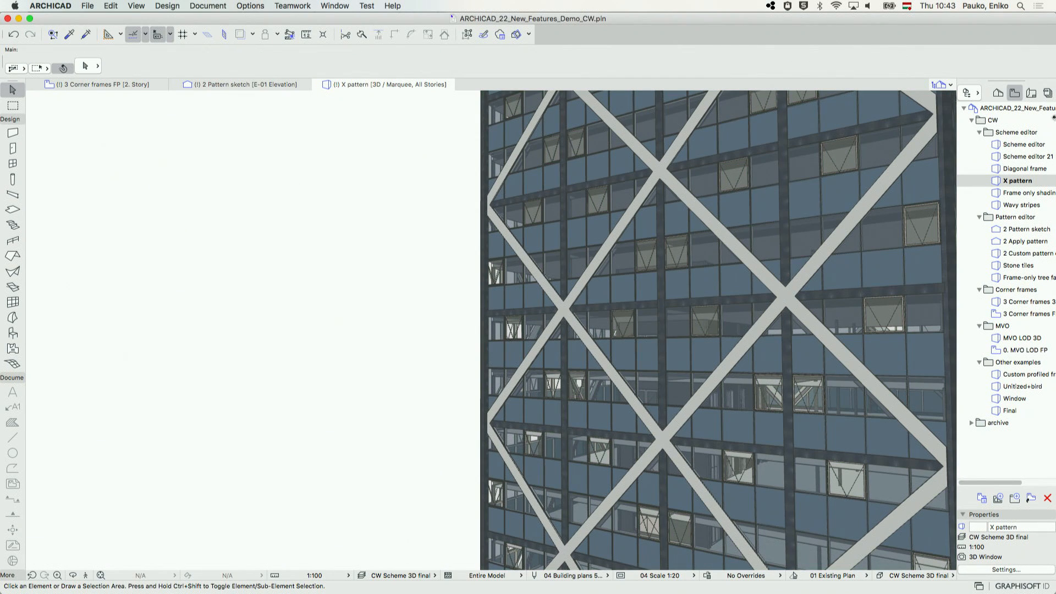
# Open the saved Frame only shading and Wavy stripes 3D views and examine their example facades
pyautogui.click(1043, 193)
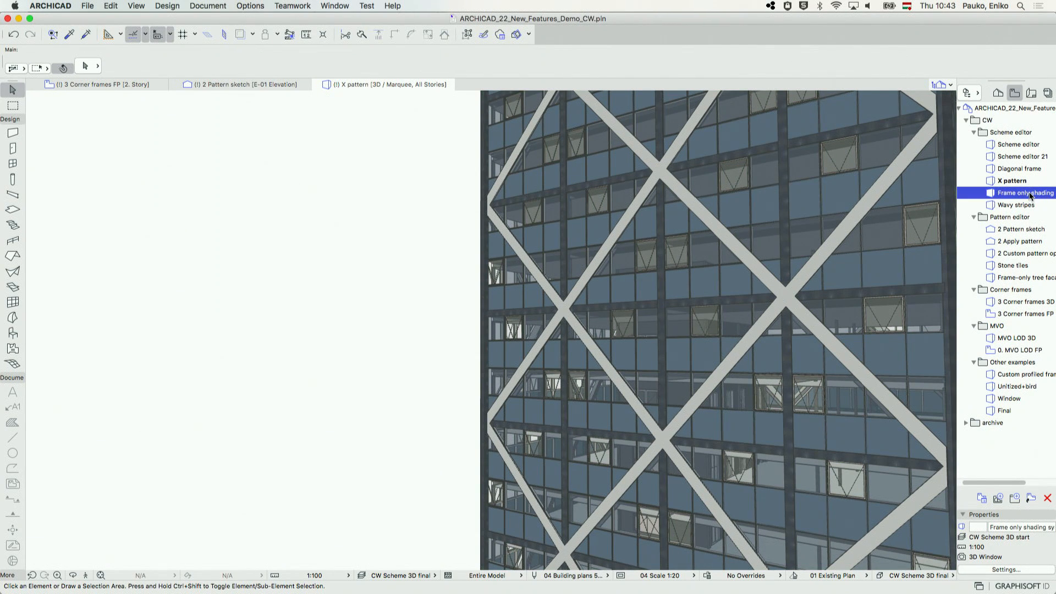
pyautogui.doubleClick(1030, 193)
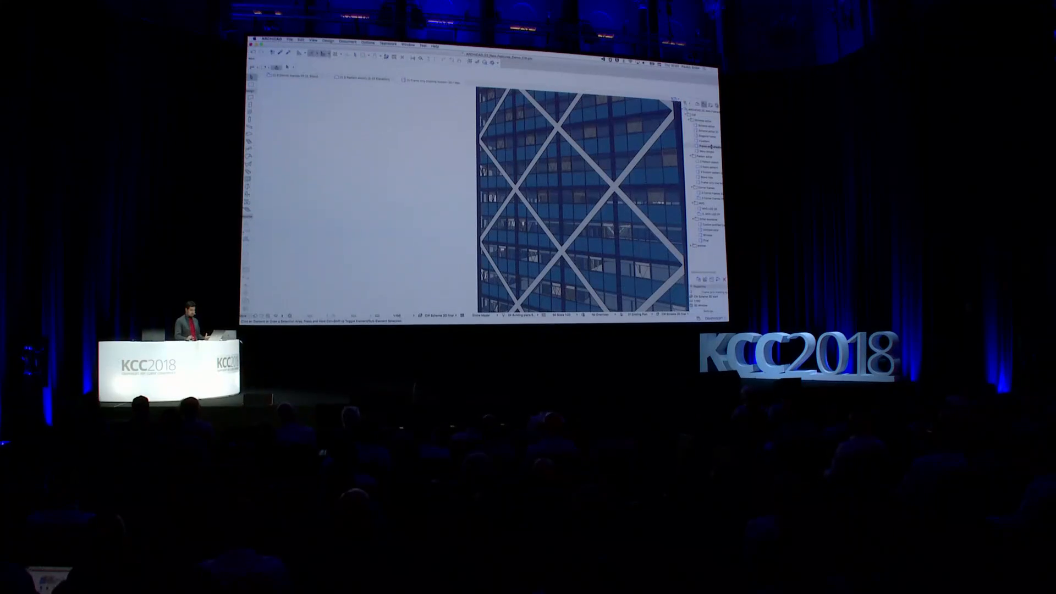
pyautogui.moveTo(615, 187)
pyautogui.keyDown('shift'); pyautogui.mouseDown(button='middle')
pyautogui.moveTo(587, 209)
pyautogui.moveTo(581, 201)
pyautogui.moveTo(607, 203)
pyautogui.mouseUp(button='middle'); pyautogui.keyUp('shift')
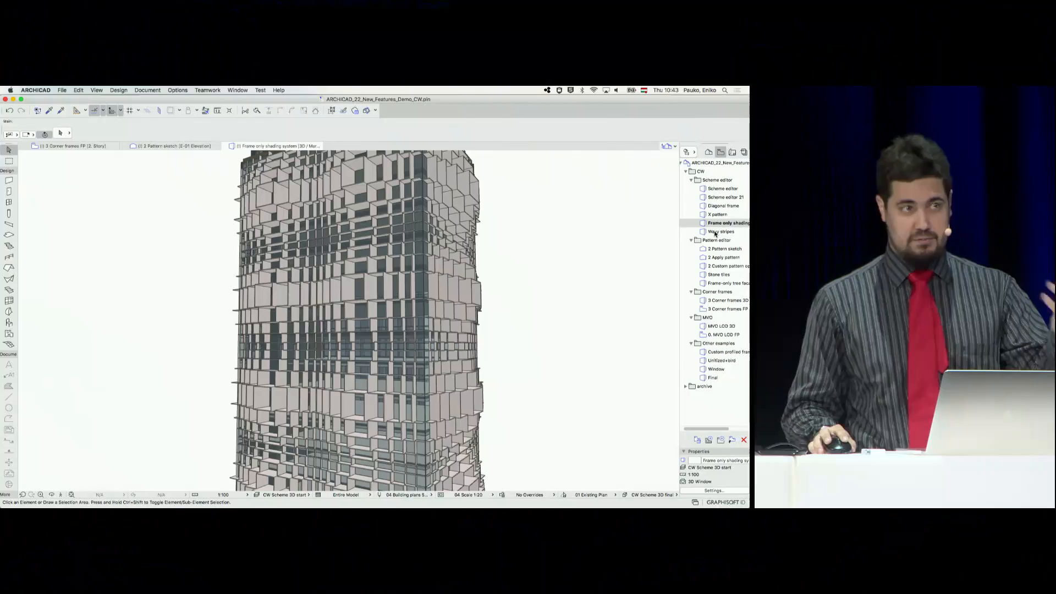
pyautogui.click(715, 231)
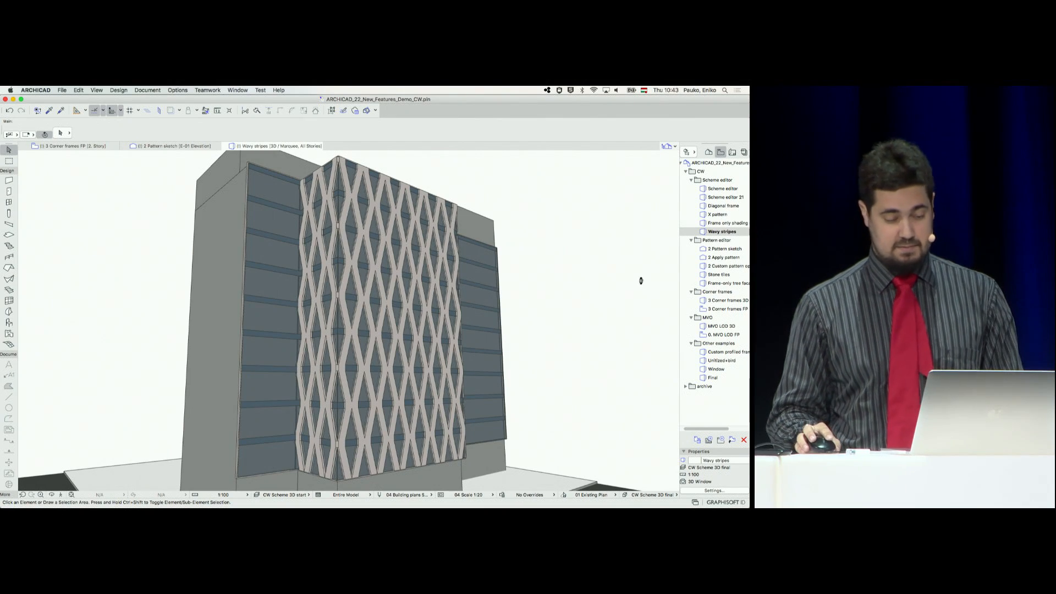
pyautogui.keyDown('shift'); pyautogui.moveTo(611, 301); pyautogui.dragTo(584, 307, button='middle'); pyautogui.keyUp('shift')
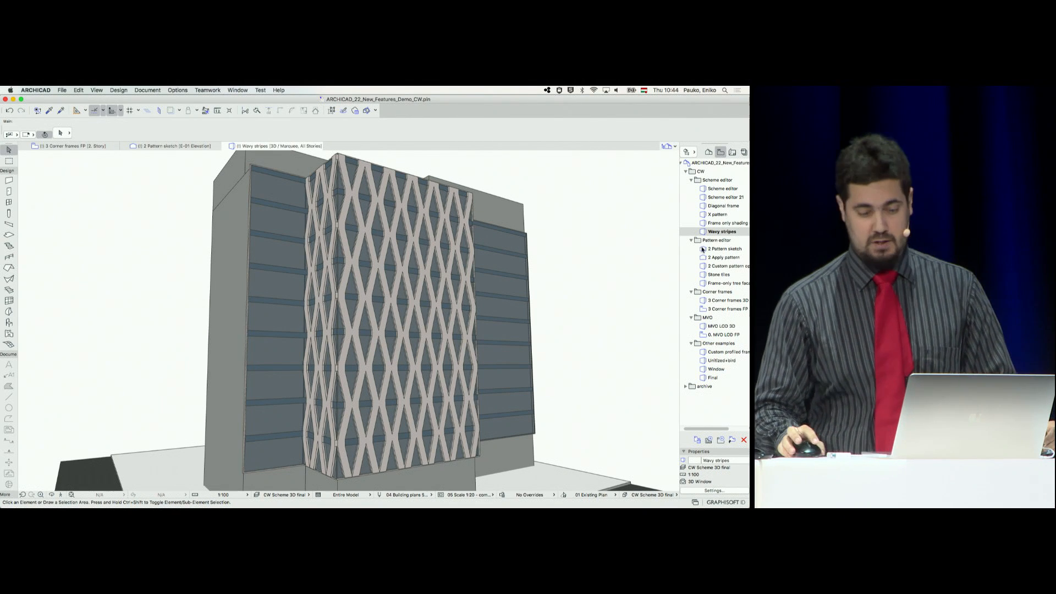
# Open the 2 Pattern sketch elevation view and examine the square leaf drawing
pyautogui.click(737, 250)
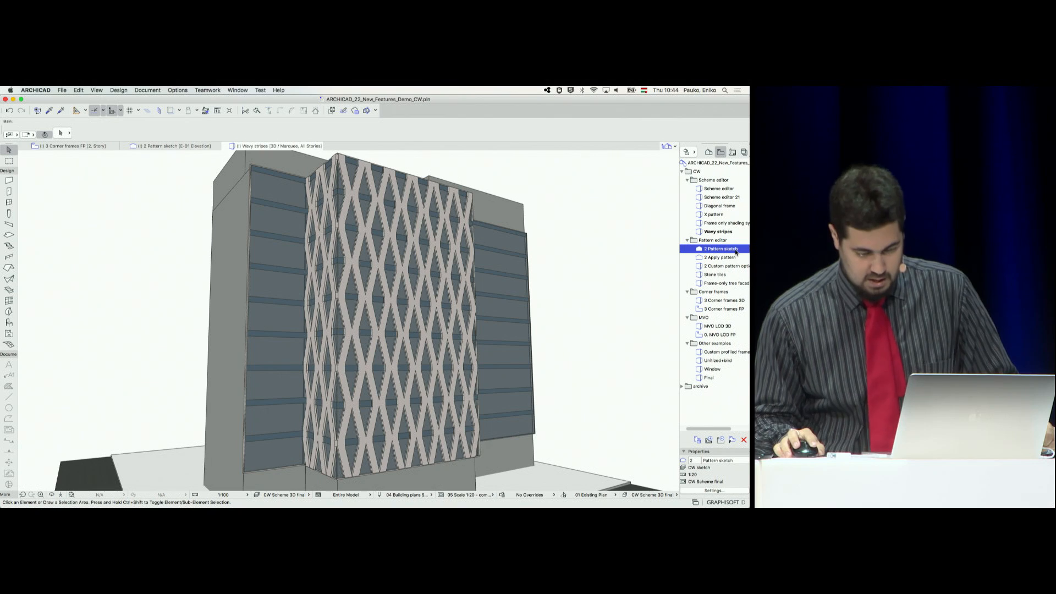
pyautogui.doubleClick(737, 251)
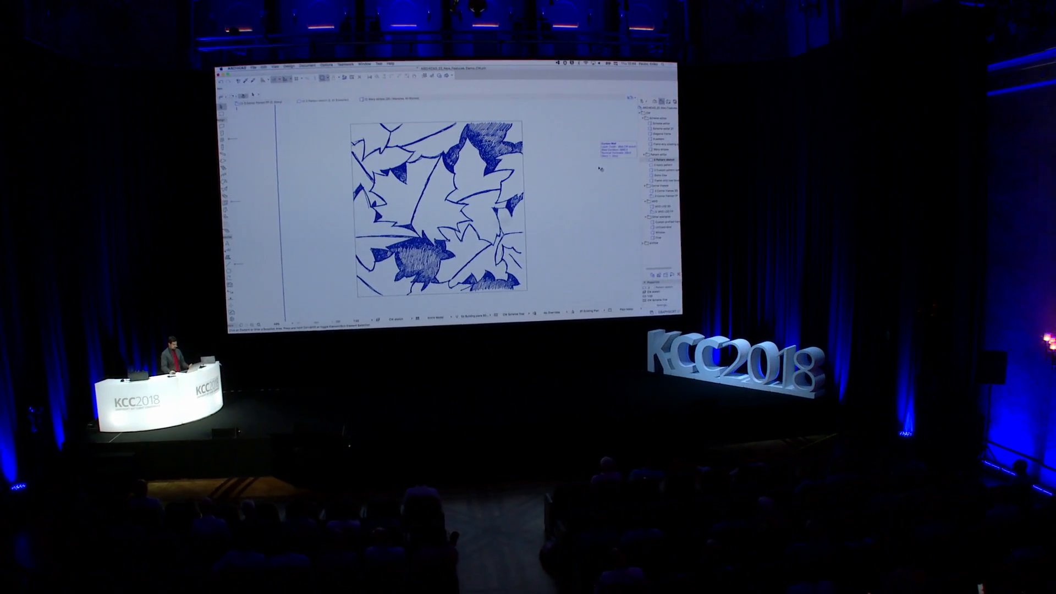
pyautogui.scroll(-3, 620, 167)
pyautogui.moveTo(618, 165); pyautogui.dragTo(591, 168, button='middle')
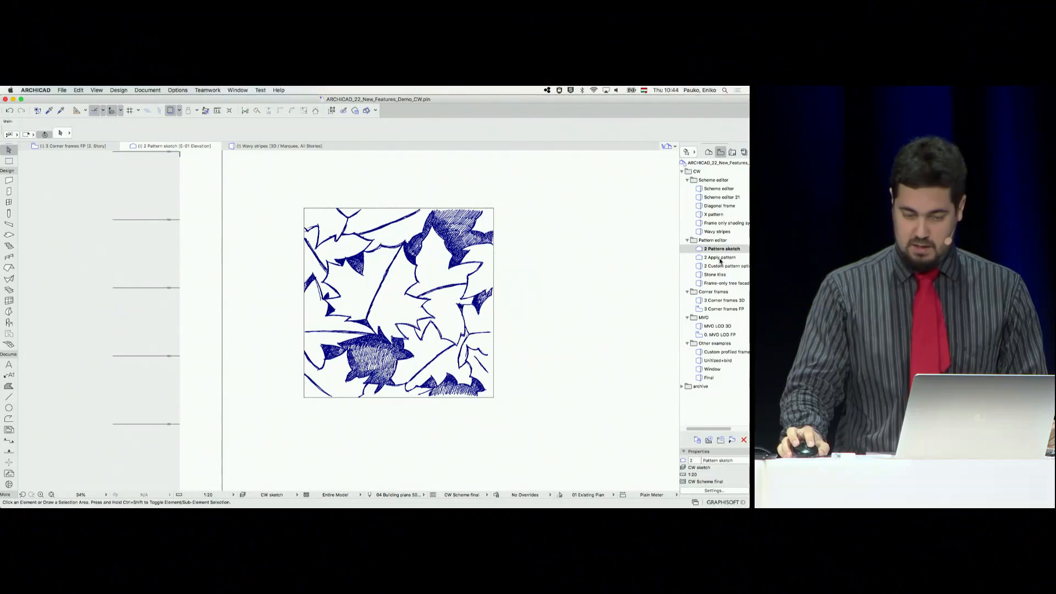
# Edit the sketch curtain wall and trace a leaf vein and edge of the drawing with Transom Frame segments, finally leaving edit mode
pyautogui.doubleClick(719, 257)
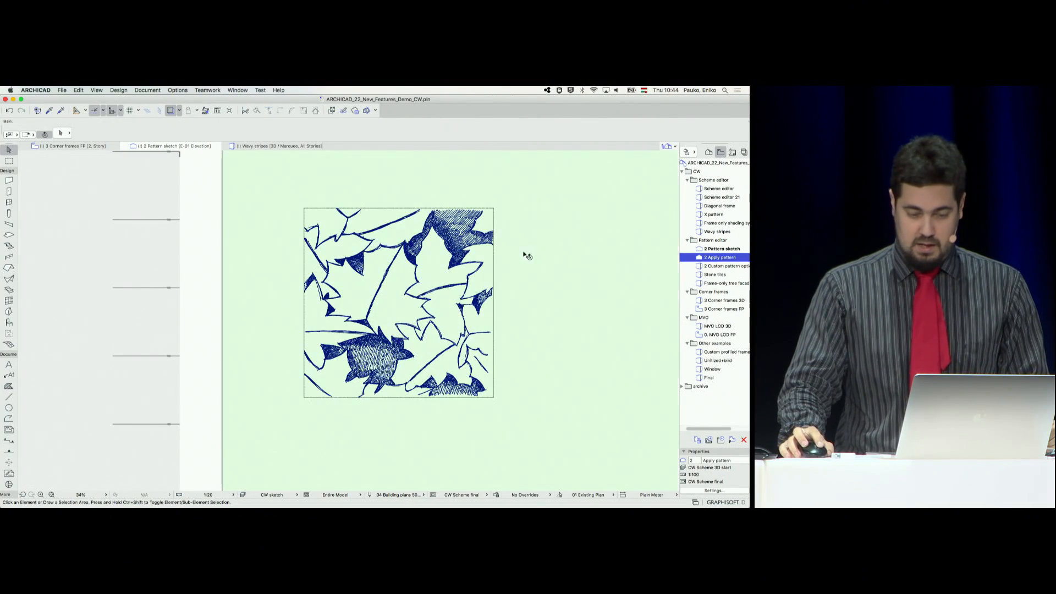
pyautogui.scroll(-4, 527, 252)
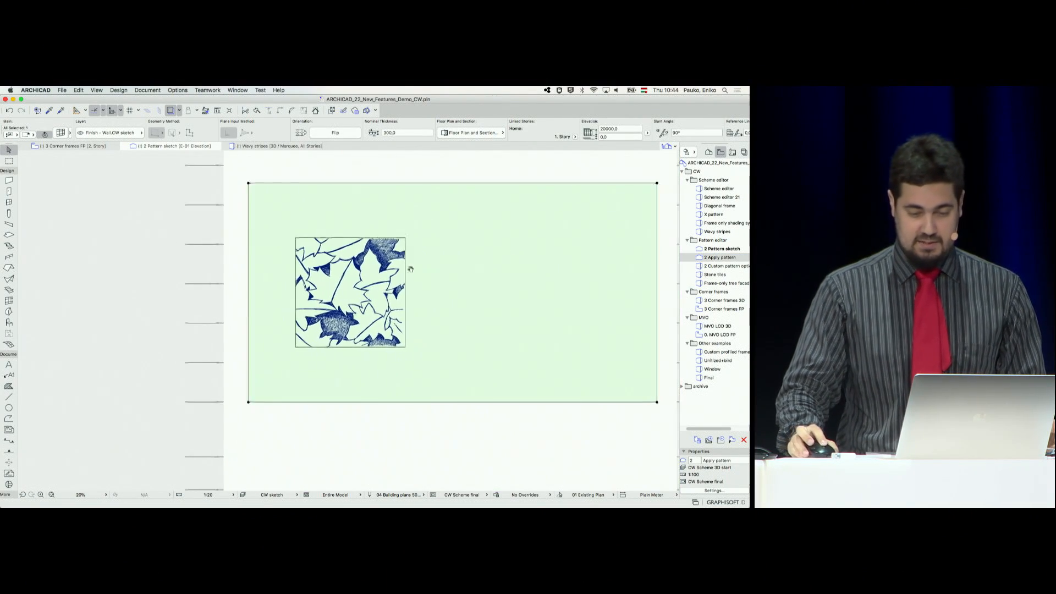
pyautogui.scroll(2, 399, 271)
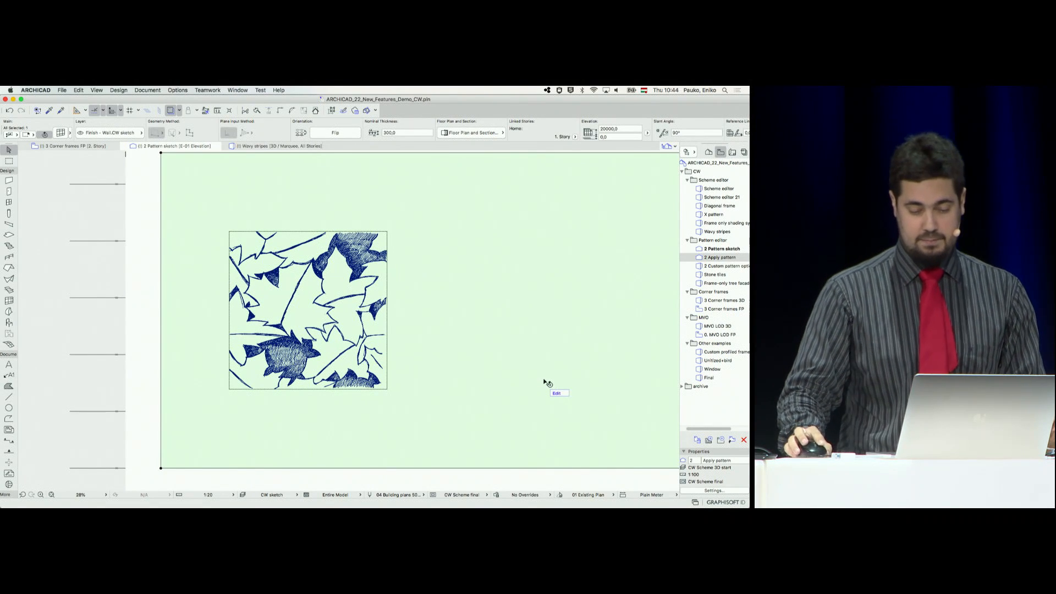
pyautogui.click(556, 394)
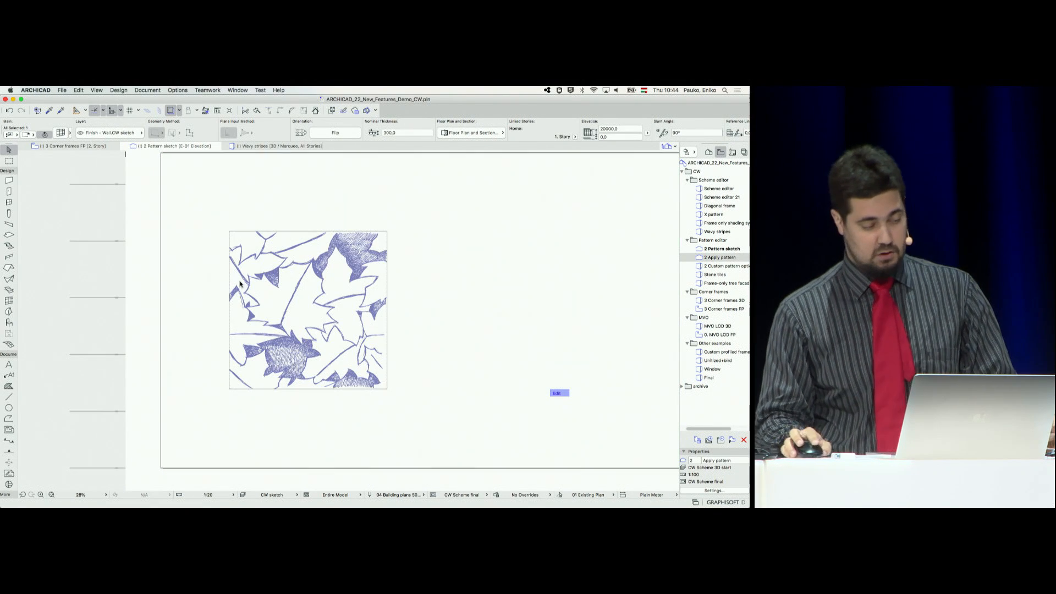
pyautogui.click(9, 192)
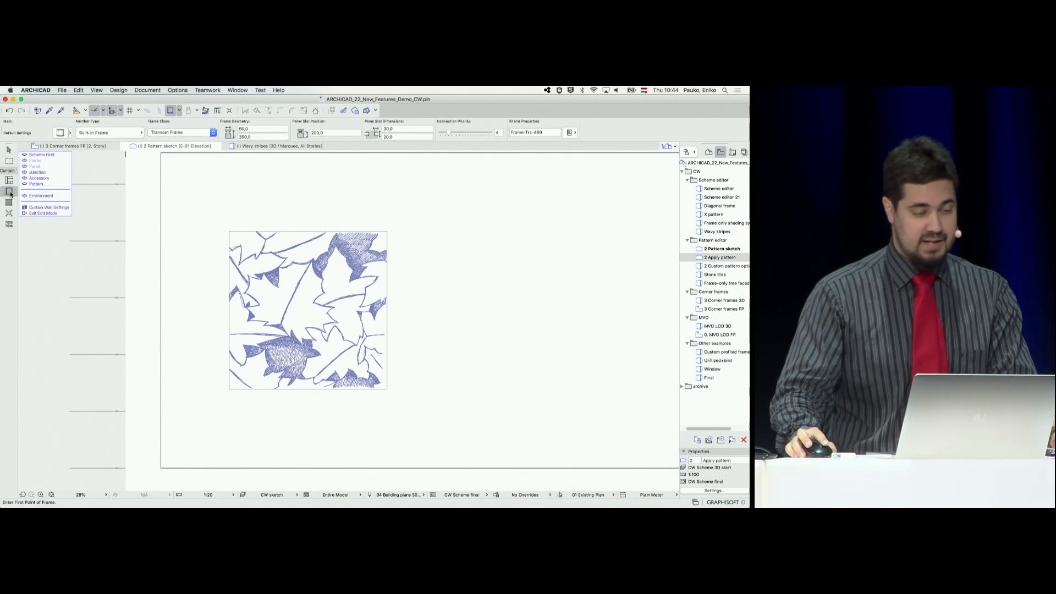
pyautogui.click(281, 321)
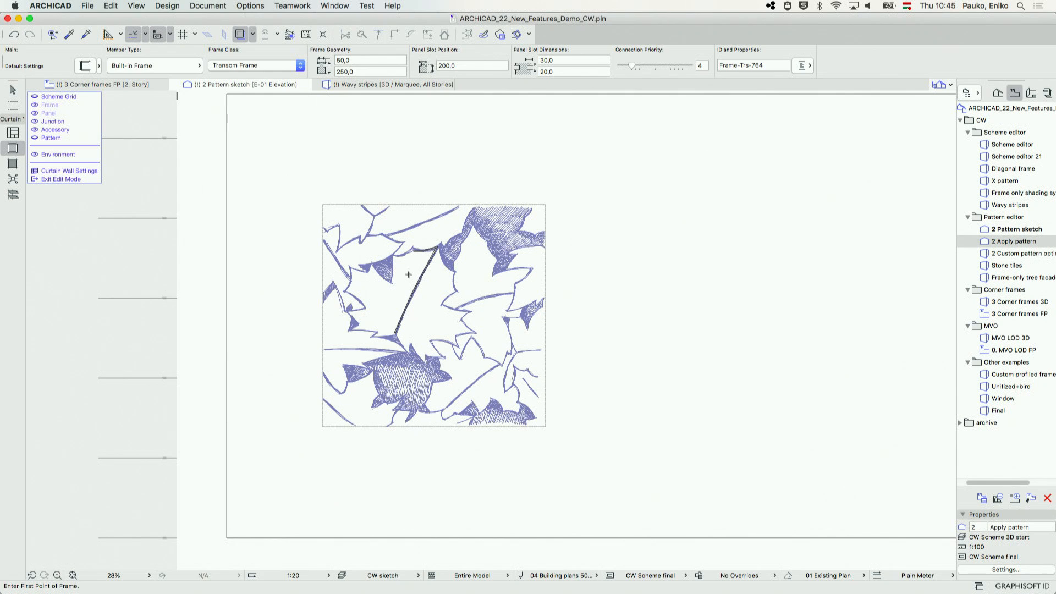
pyautogui.click(59, 179)
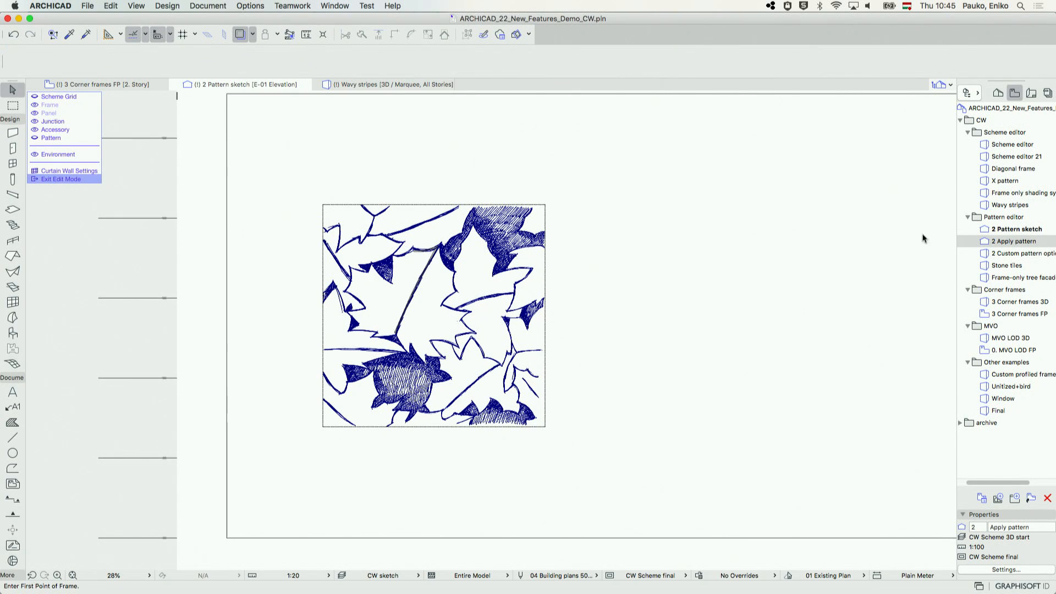
# In the 2 Apply pattern elevation view, hide the trace reference and show the curtain wall's pattern boundary in edit mode
pyautogui.doubleClick(1013, 243)
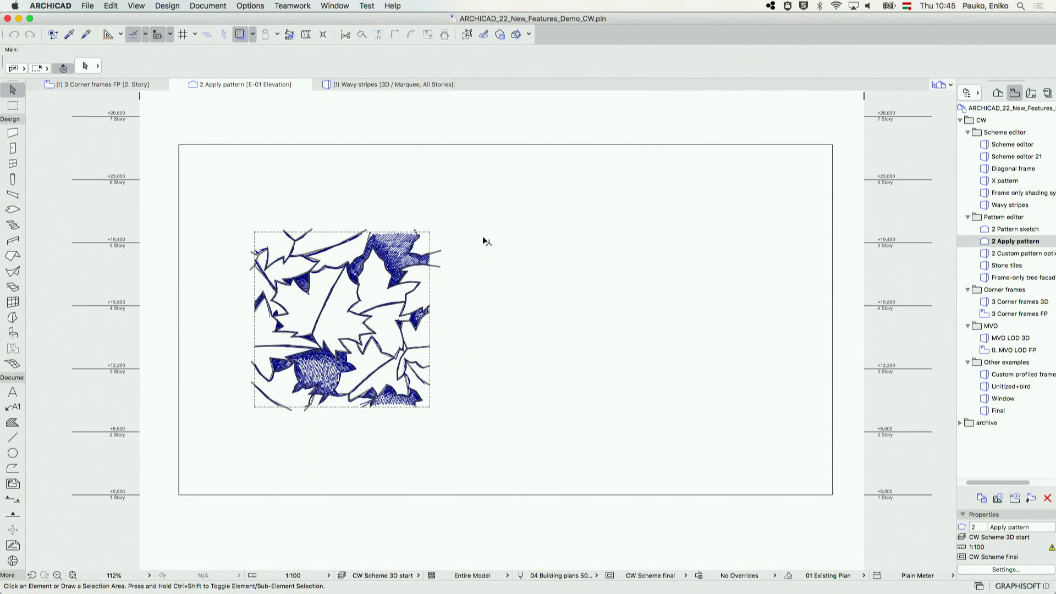
pyautogui.click(245, 36)
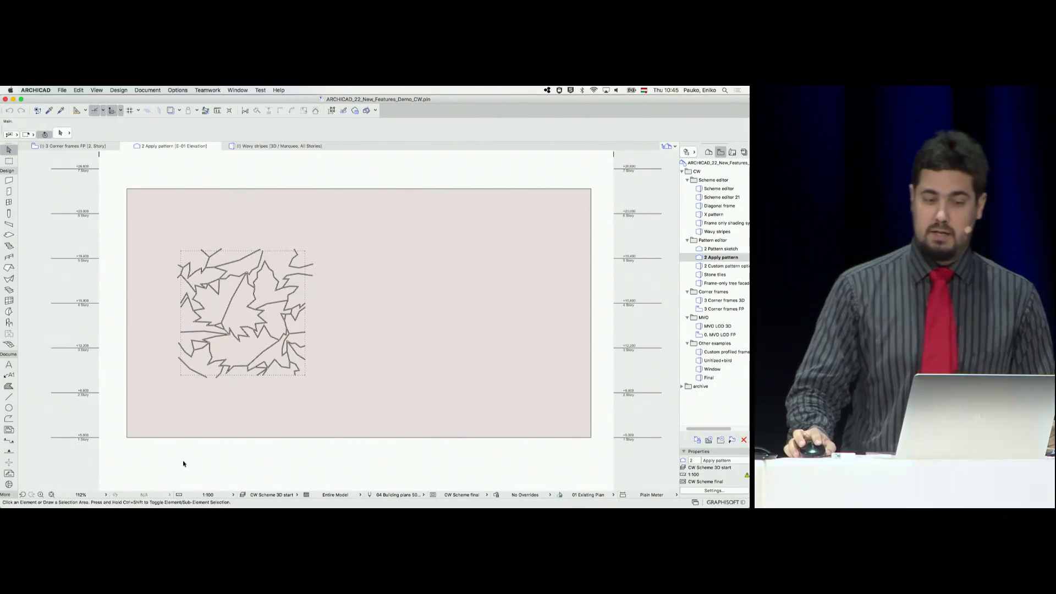
pyautogui.click(253, 432)
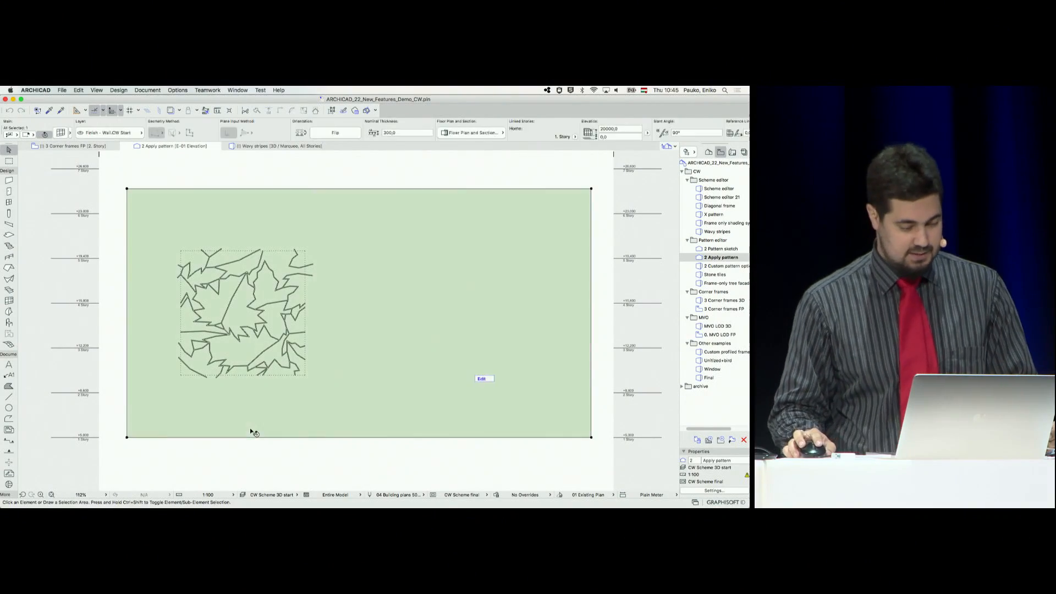
pyautogui.click(486, 380)
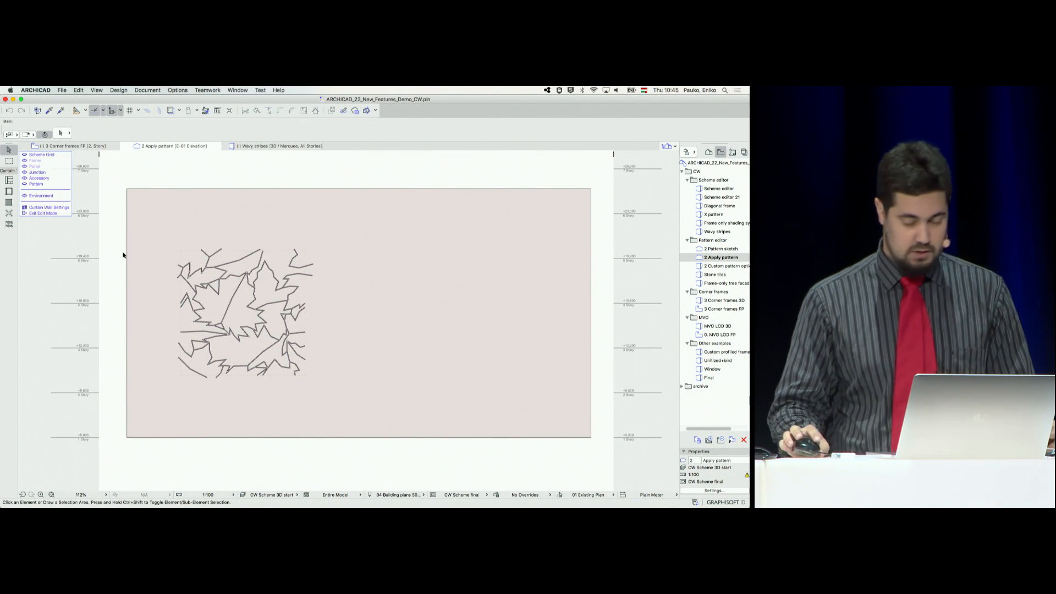
pyautogui.click(25, 185)
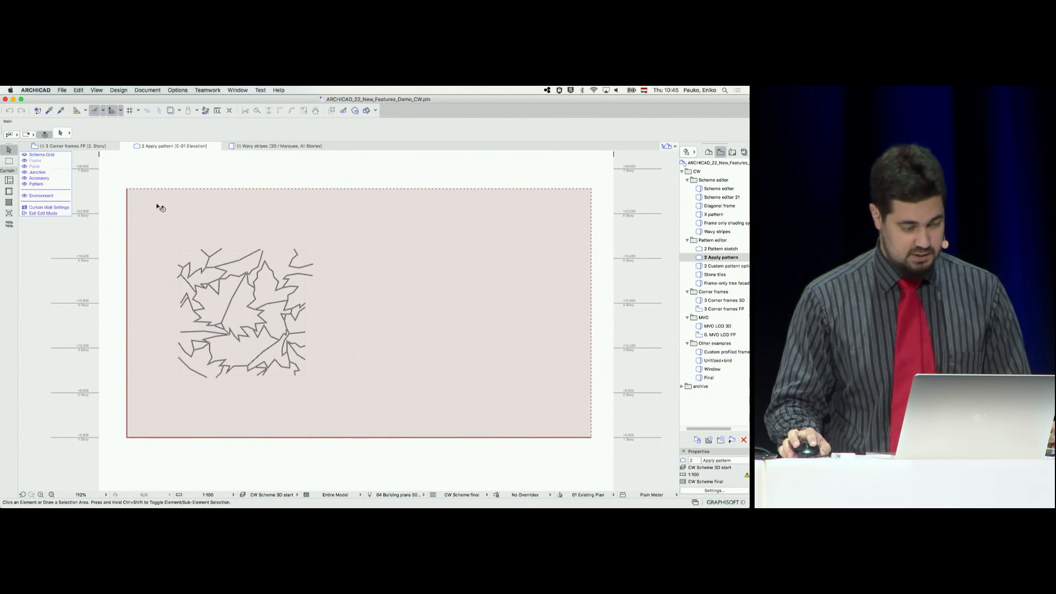
# Move the edges of the pattern boundary to fit the square of leaf frames so the pattern repeats over the whole curtain wall
pyautogui.click(127, 231)
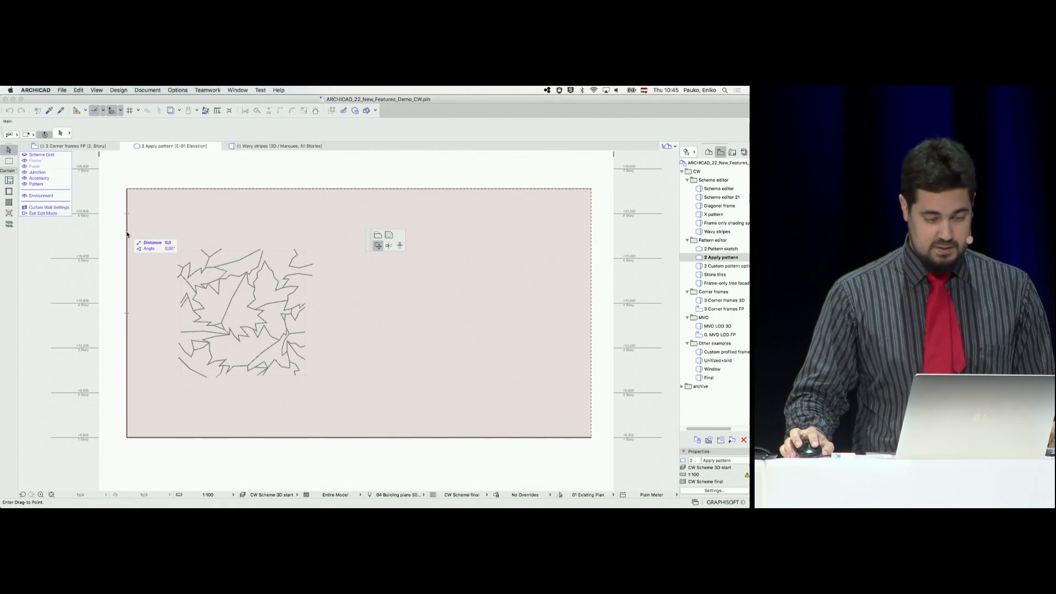
pyautogui.click(378, 236)
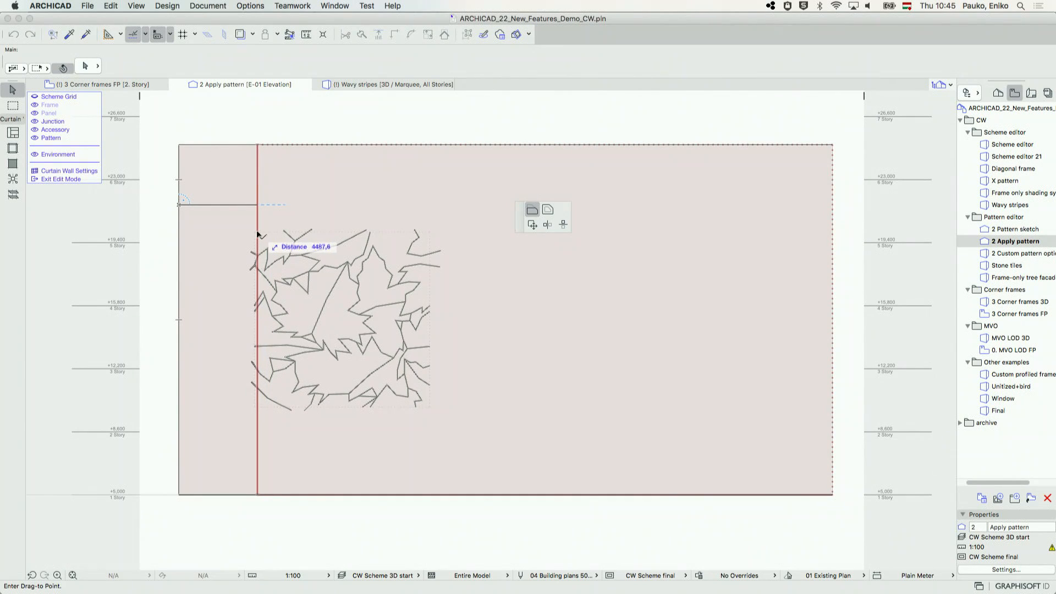
pyautogui.click(309, 495)
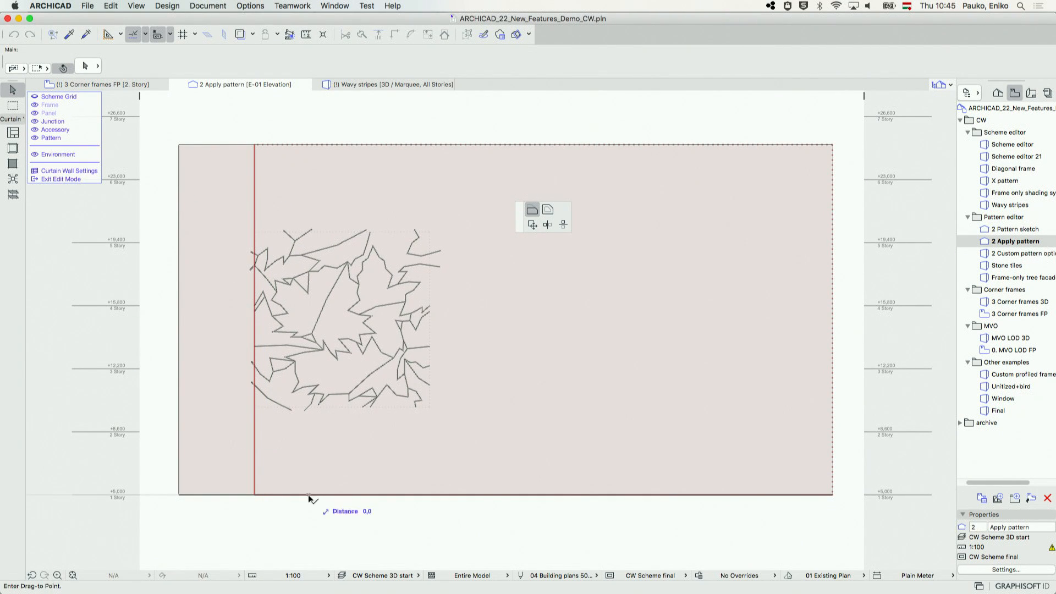
pyautogui.click(252, 407)
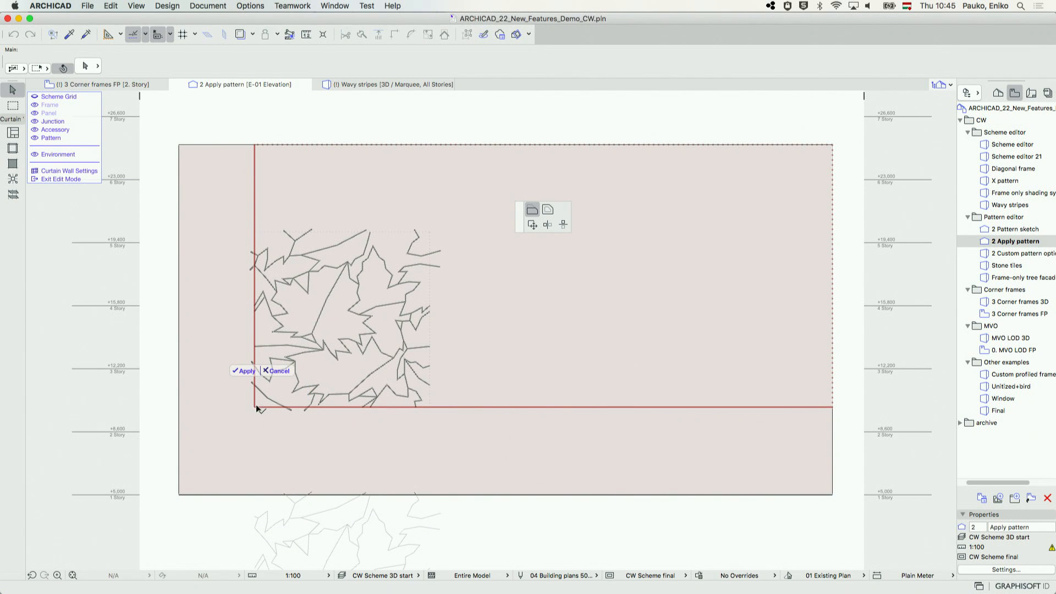
pyautogui.click(267, 147)
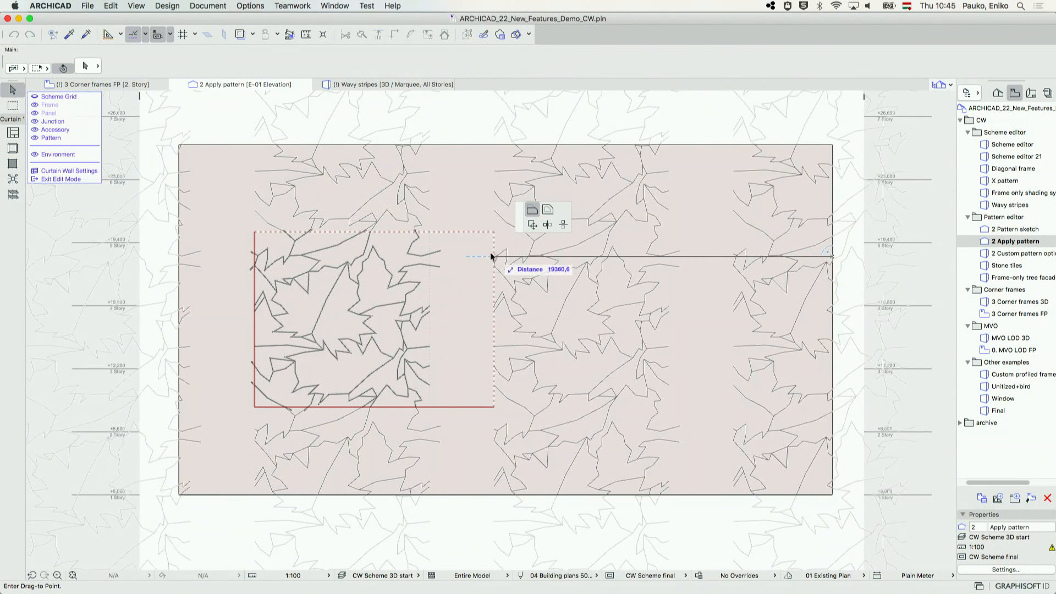
pyautogui.click(430, 231)
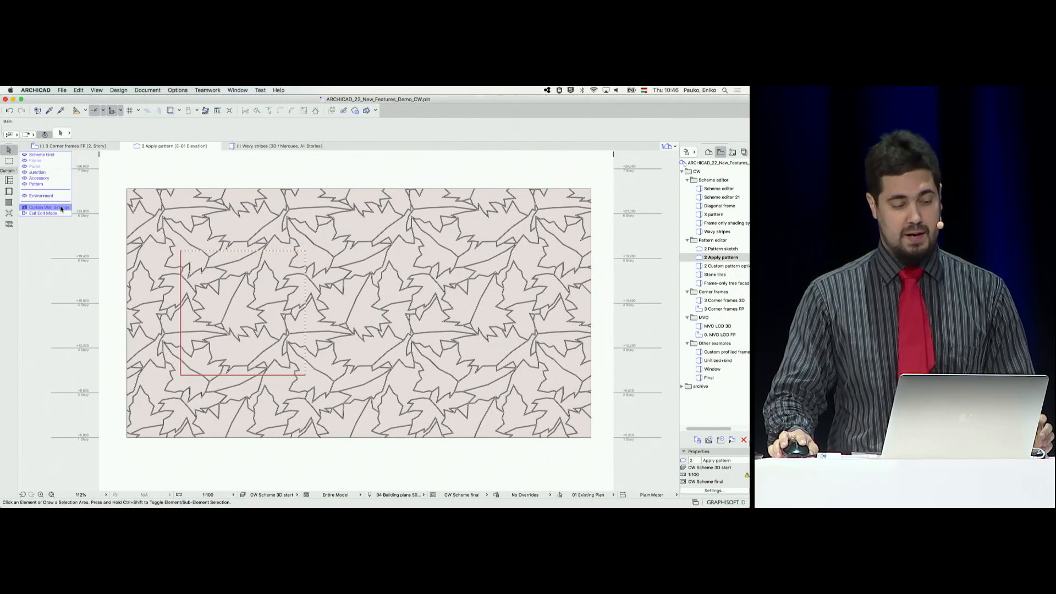
# Assign Deleted Panel to the lower-left leaf cells and their neighbouring edge cells in the curtain wall's scheme, apply it and leave edit mode
pyautogui.click(61, 208)
pyautogui.click(53, 138)
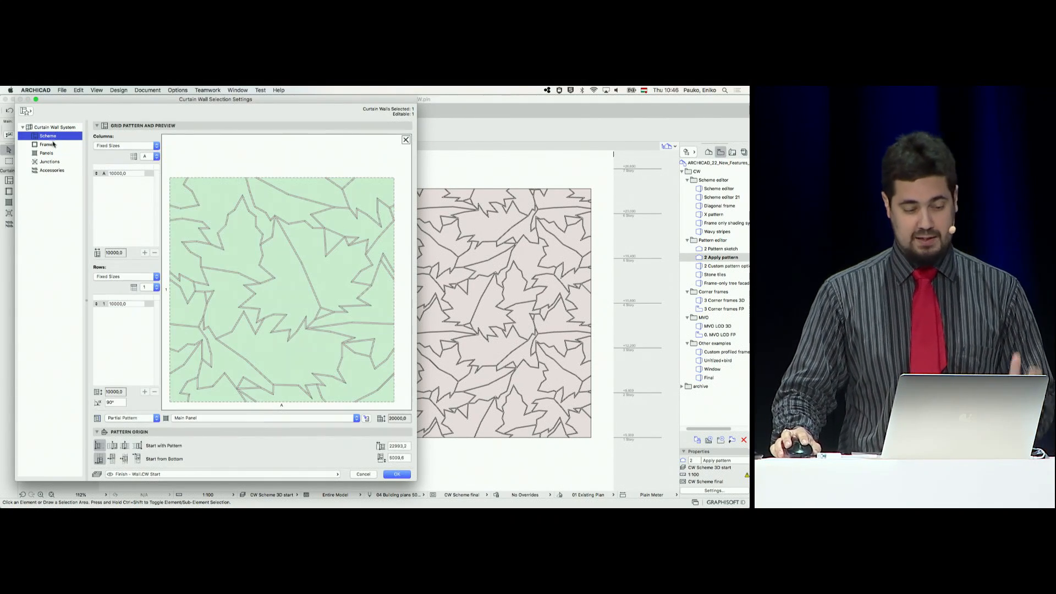
pyautogui.click(252, 186)
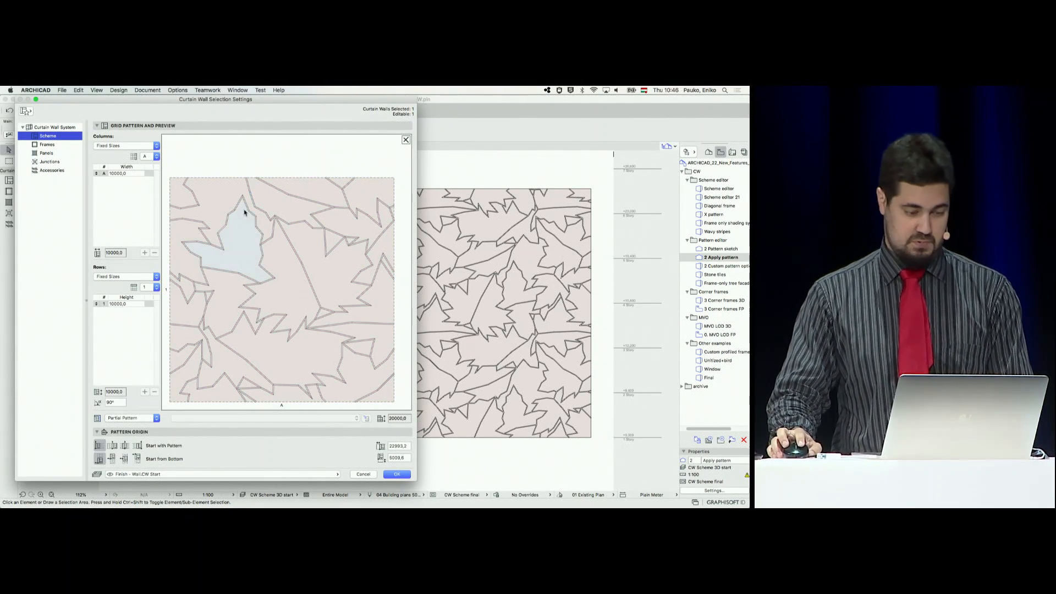
pyautogui.click(234, 258)
pyautogui.keyDown('shift'); pyautogui.click(220, 311); pyautogui.keyUp('shift')
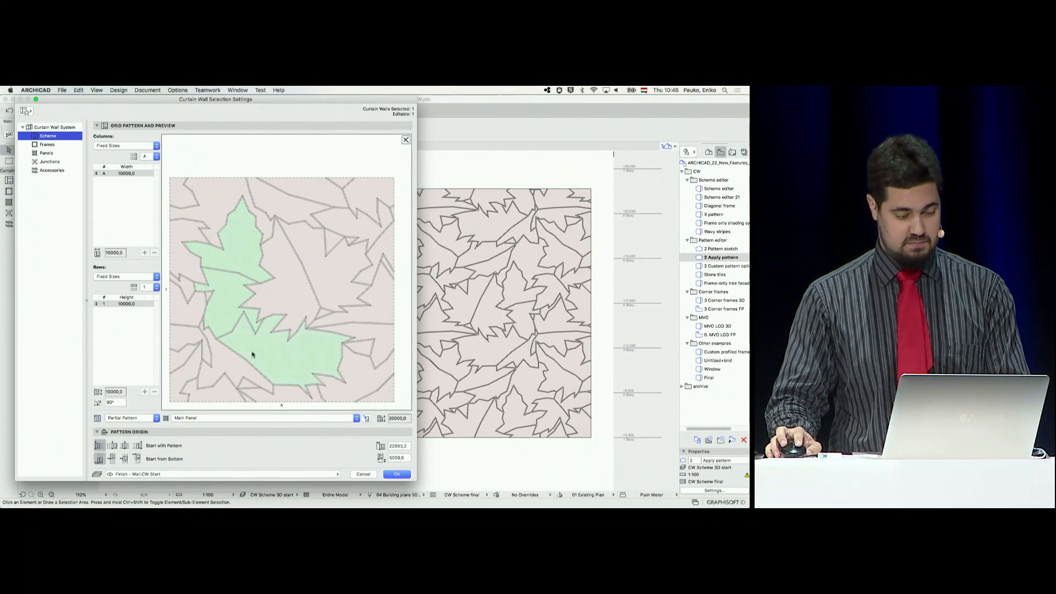
pyautogui.press('Delete')
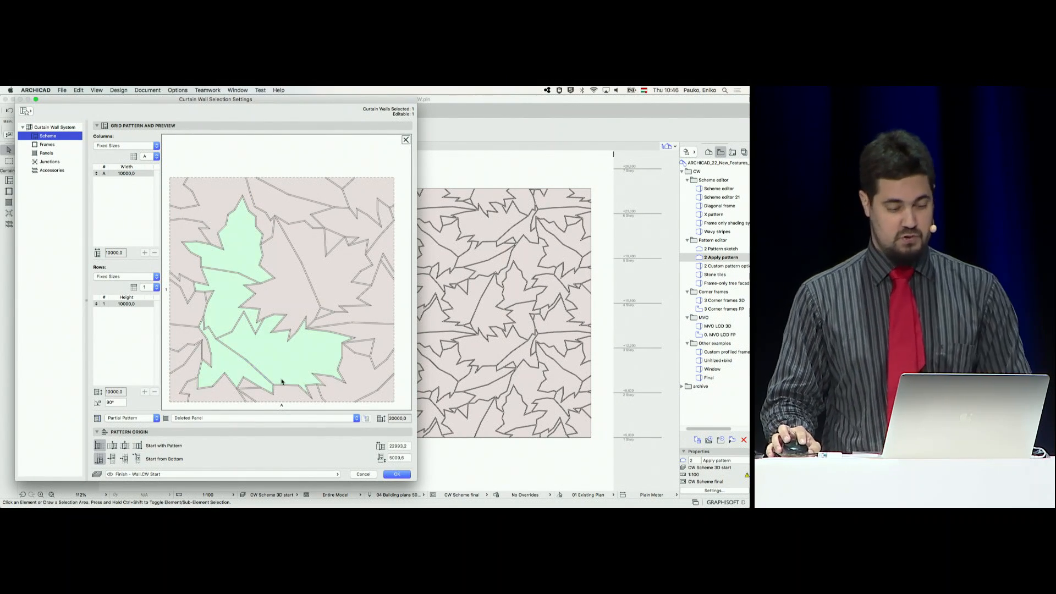
pyautogui.click(295, 394)
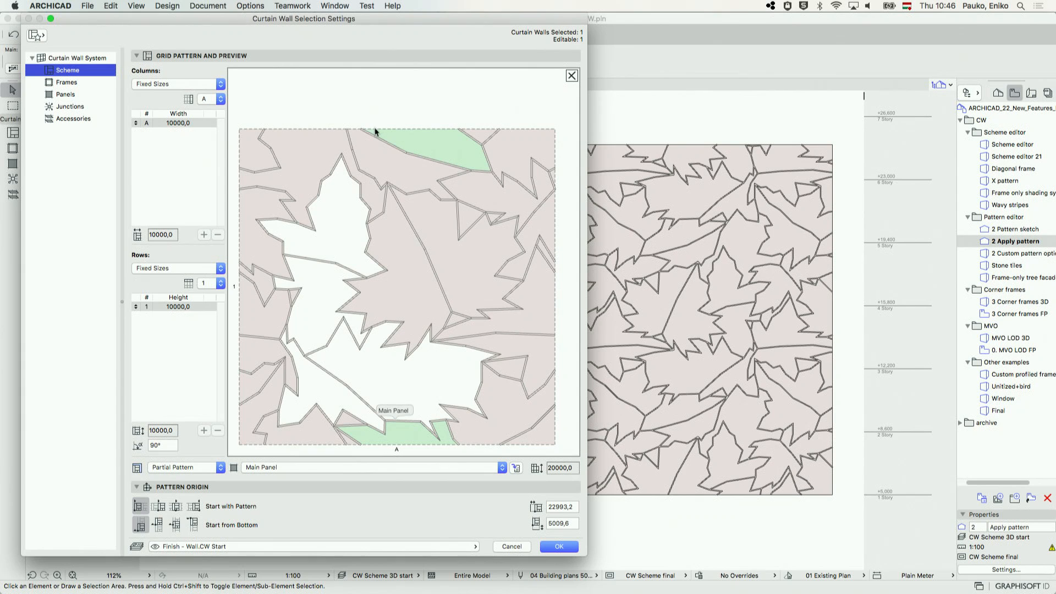
pyautogui.click(559, 546)
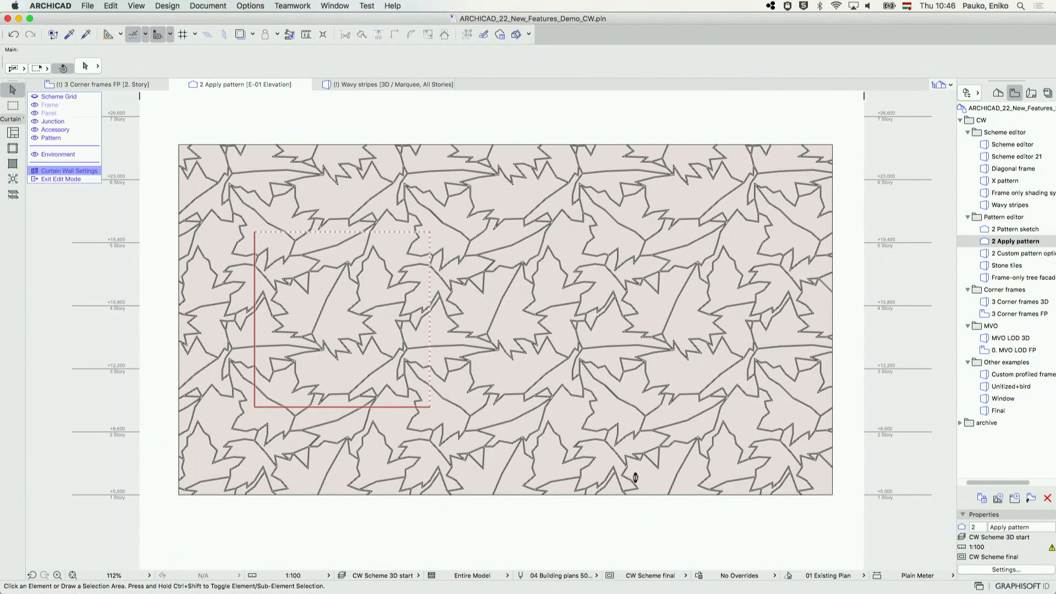
pyautogui.click(51, 177)
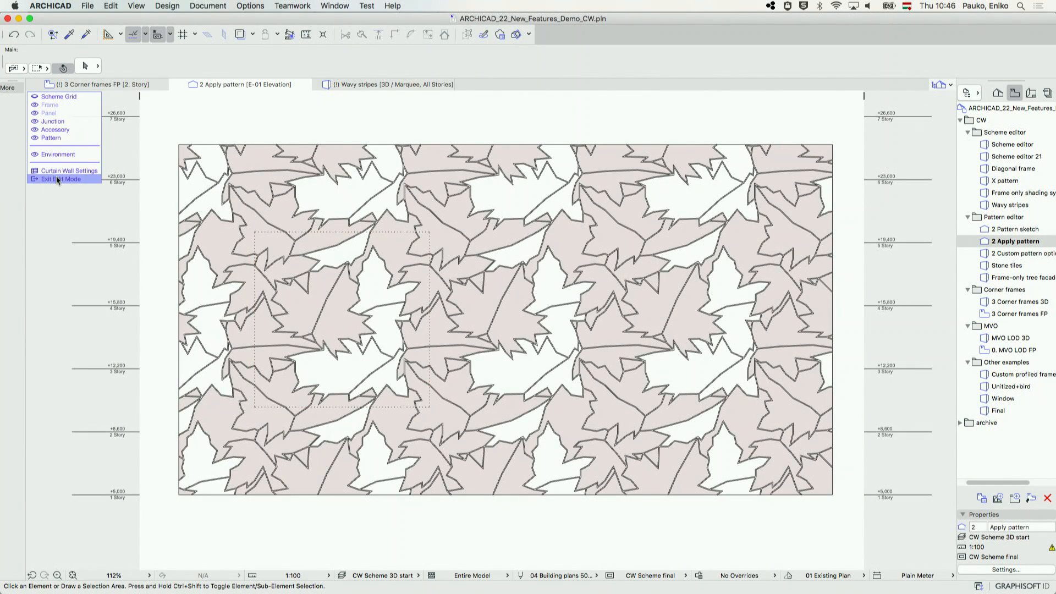
# In the 2 Custom pattern options 3D view, set the leaf facade's pattern column width and row height to 7000
pyautogui.doubleClick(1021, 253)
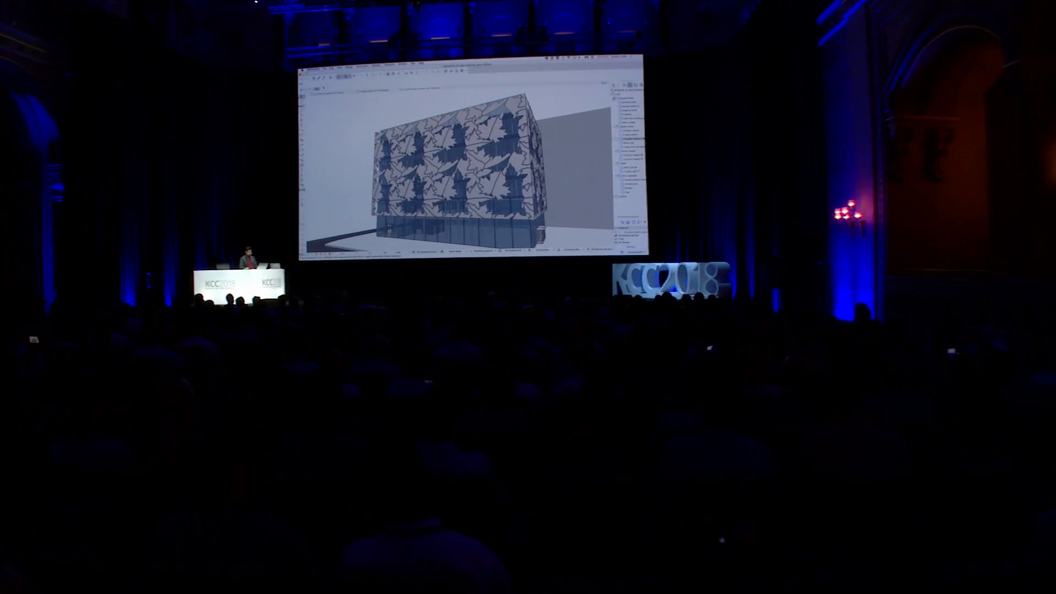
pyautogui.keyDown('shift'); pyautogui.moveTo(599, 105); pyautogui.dragTo(583, 110, button='middle'); pyautogui.keyUp('shift')
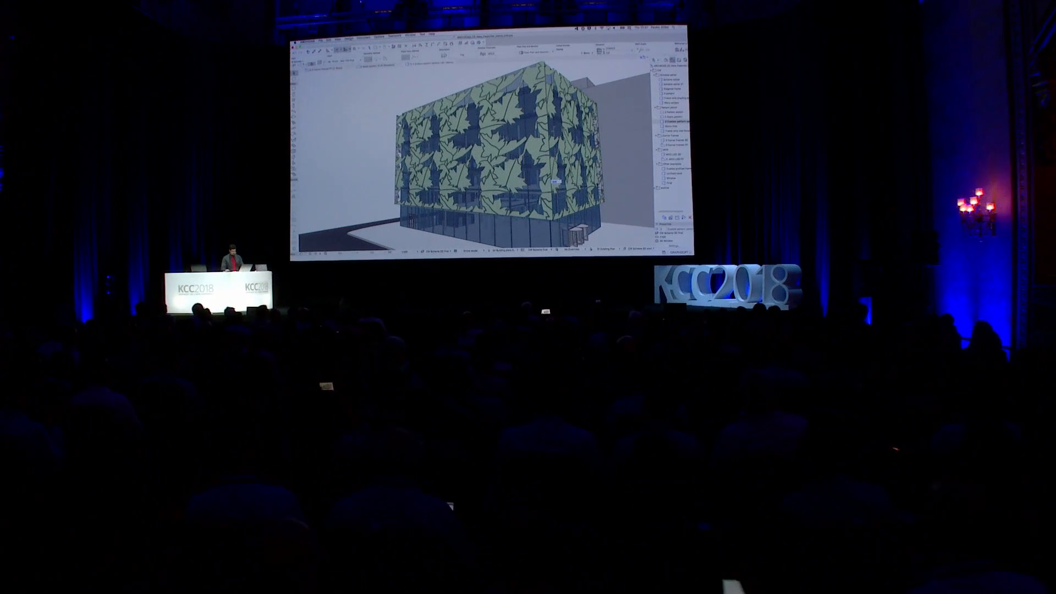
pyautogui.press('super+t')
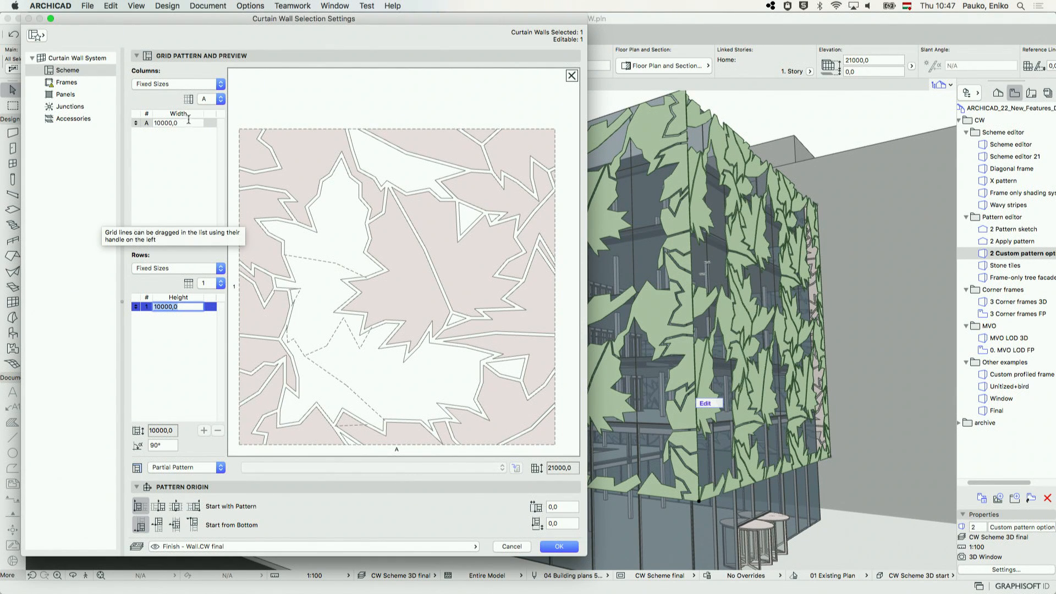
pyautogui.click(187, 122)
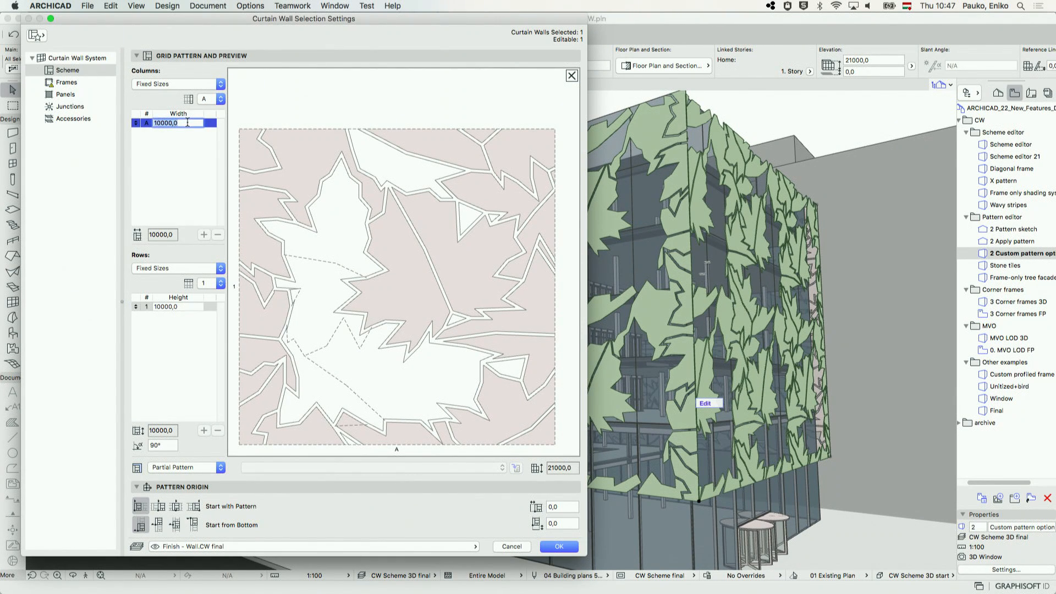
pyautogui.write('7000')
pyautogui.press('Return')
pyautogui.click(188, 307)
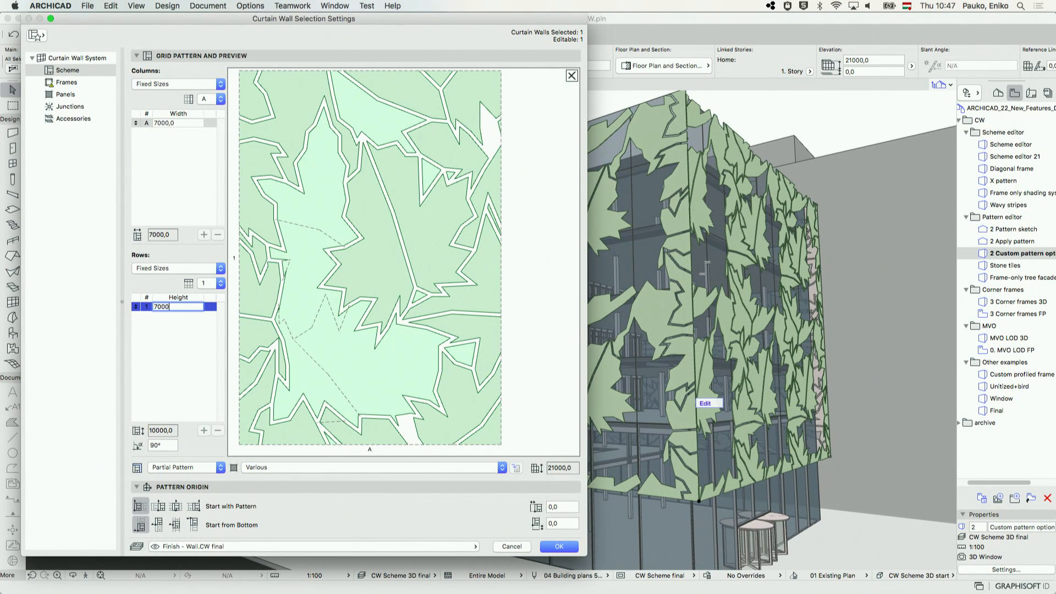
pyautogui.press('Return')
# Set the leaf pattern's columns and rows to Best Division, apply the settings and deselect the curtain wall
pyautogui.click(179, 84)
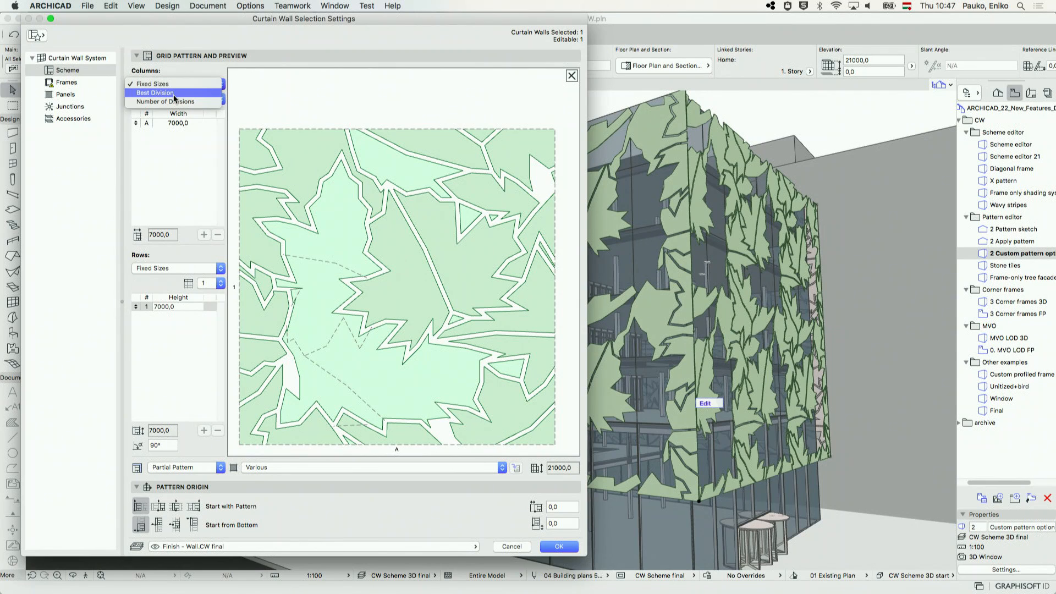
pyautogui.click(155, 90)
pyautogui.click(179, 268)
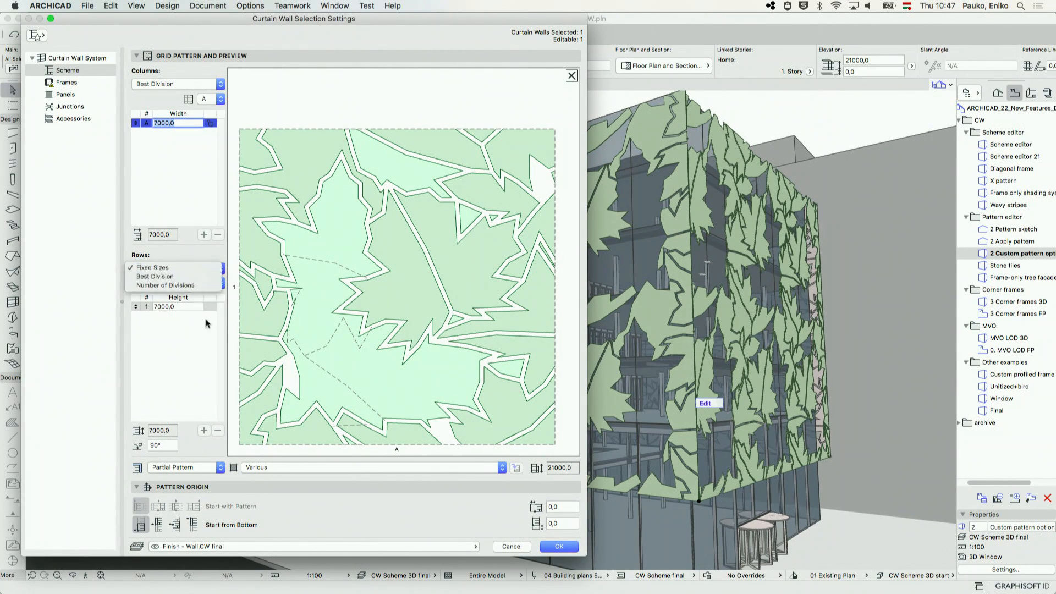
pyautogui.click(156, 276)
pyautogui.click(569, 549)
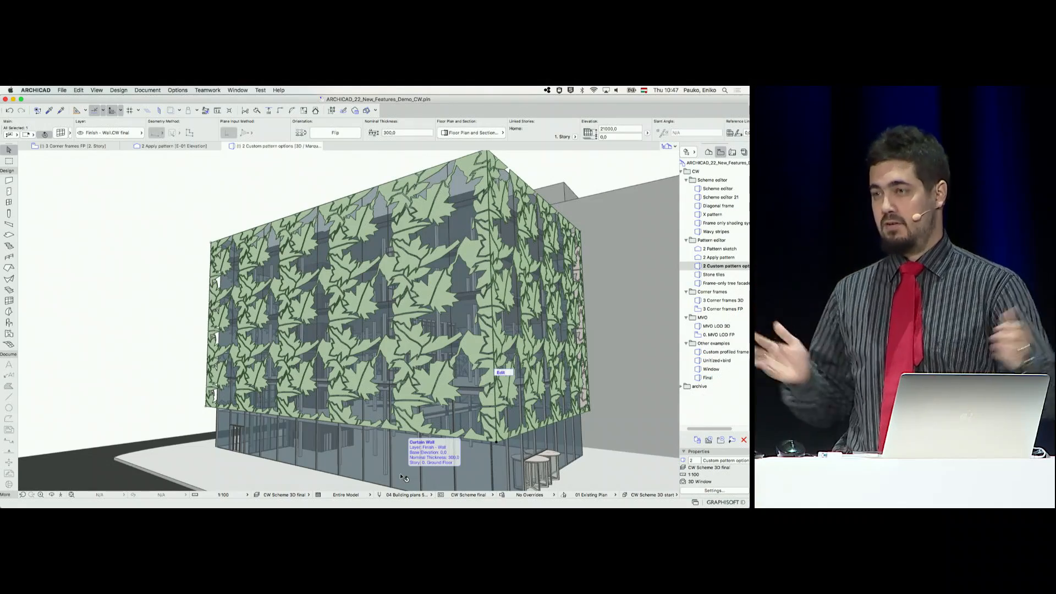
pyautogui.moveTo(491, 385)
pyautogui.keyDown('shift'); pyautogui.mouseDown(button='middle')
pyautogui.moveTo(423, 389)
pyautogui.moveTo(477, 385)
pyautogui.mouseUp(button='middle'); pyautogui.keyUp('shift')
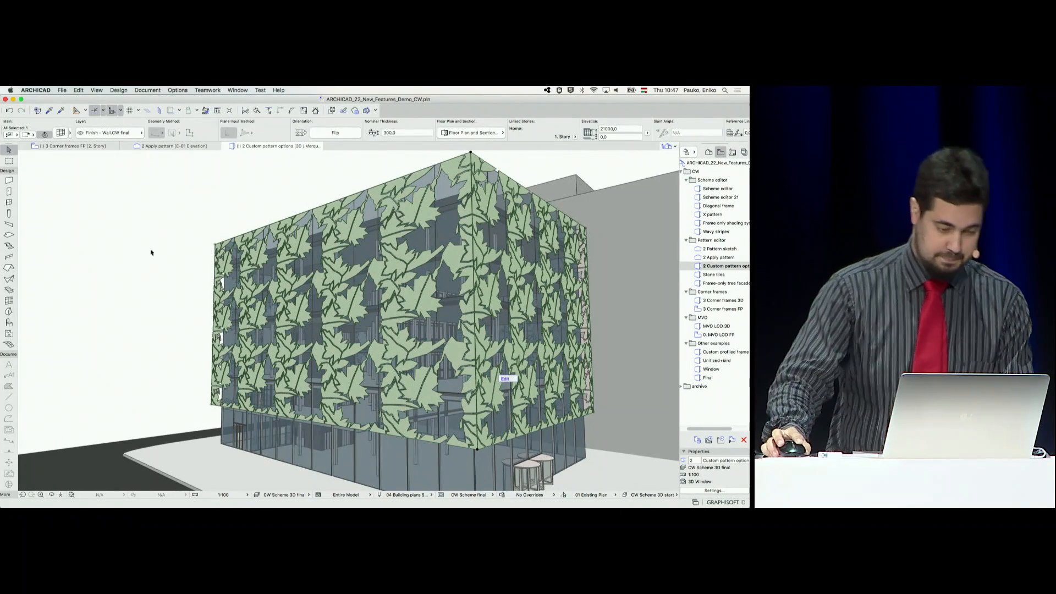
pyautogui.click(170, 252)
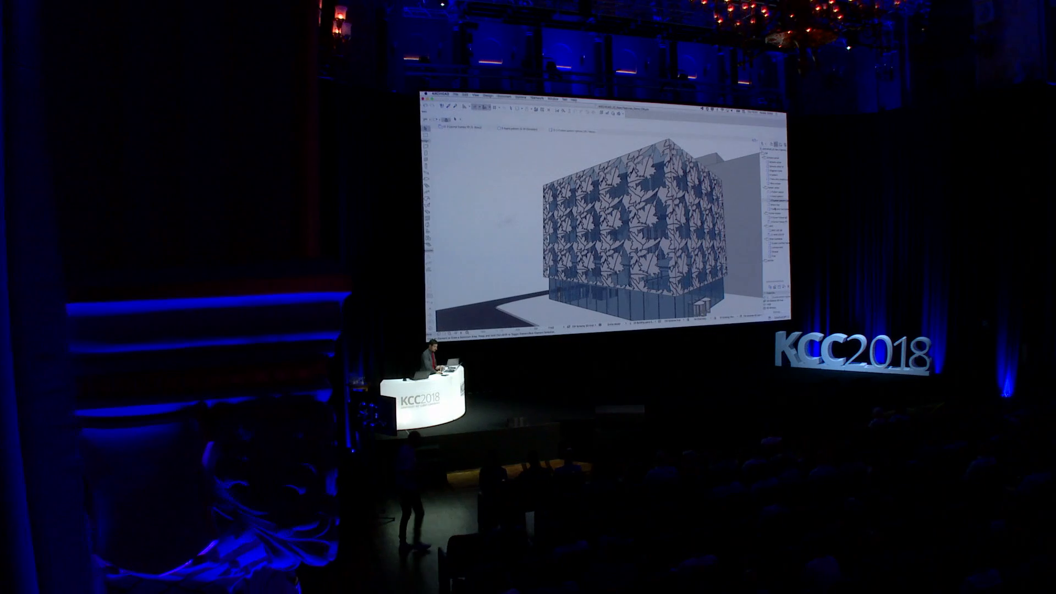
# Present the saved Stone tiles, Frame-only tree facade and 3 Corner frames 3D views one after another
pyautogui.doubleClick(755, 205)
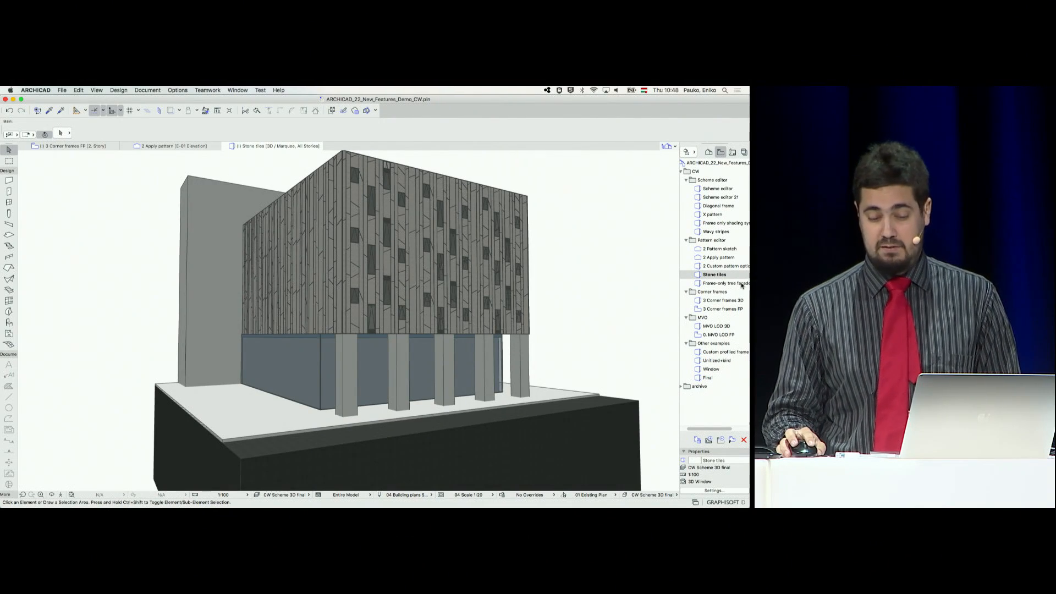
pyautogui.click(741, 285)
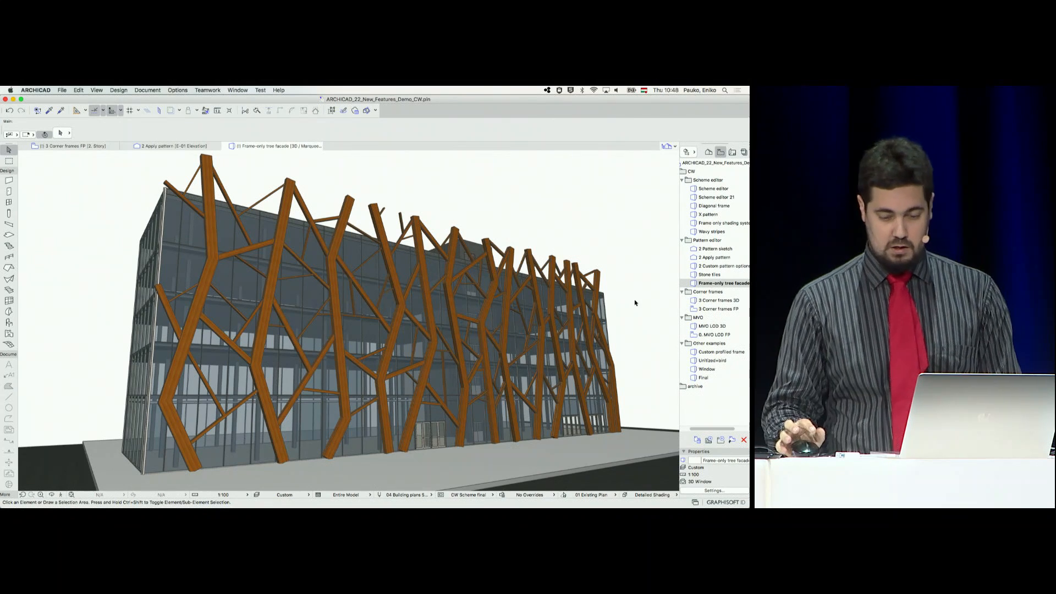
pyautogui.click(711, 301)
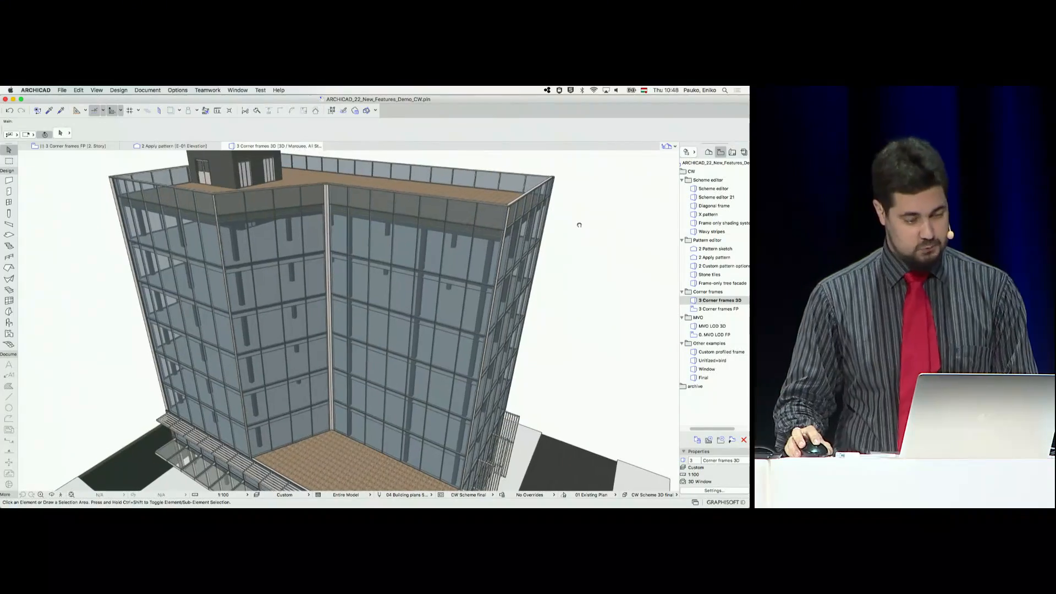
# Open the 3 Corner frames FP floor plan view and select the curtain wall at its acute corner
pyautogui.click(726, 308)
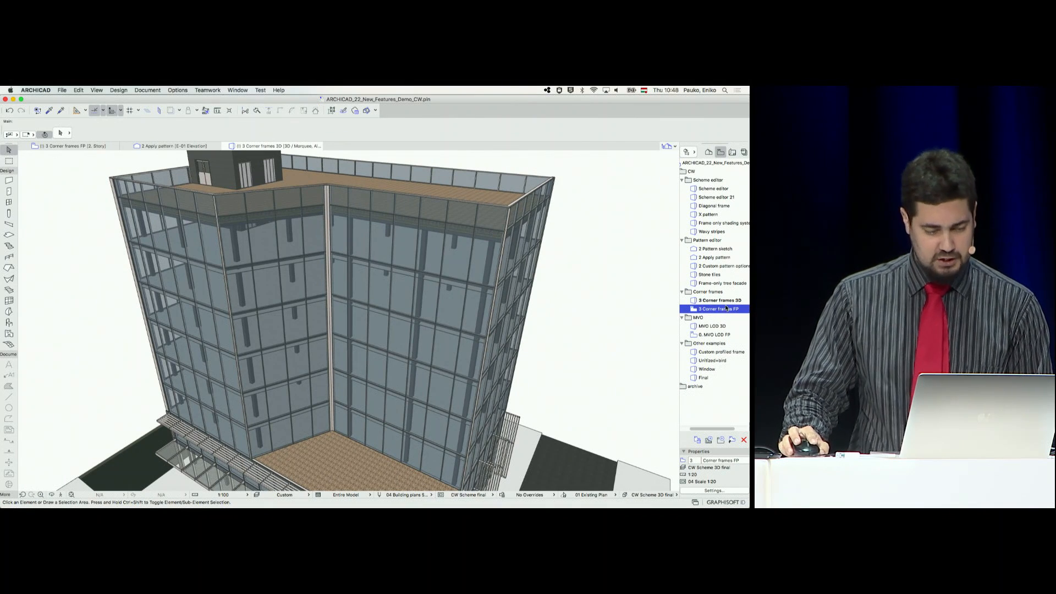
pyautogui.doubleClick(726, 308)
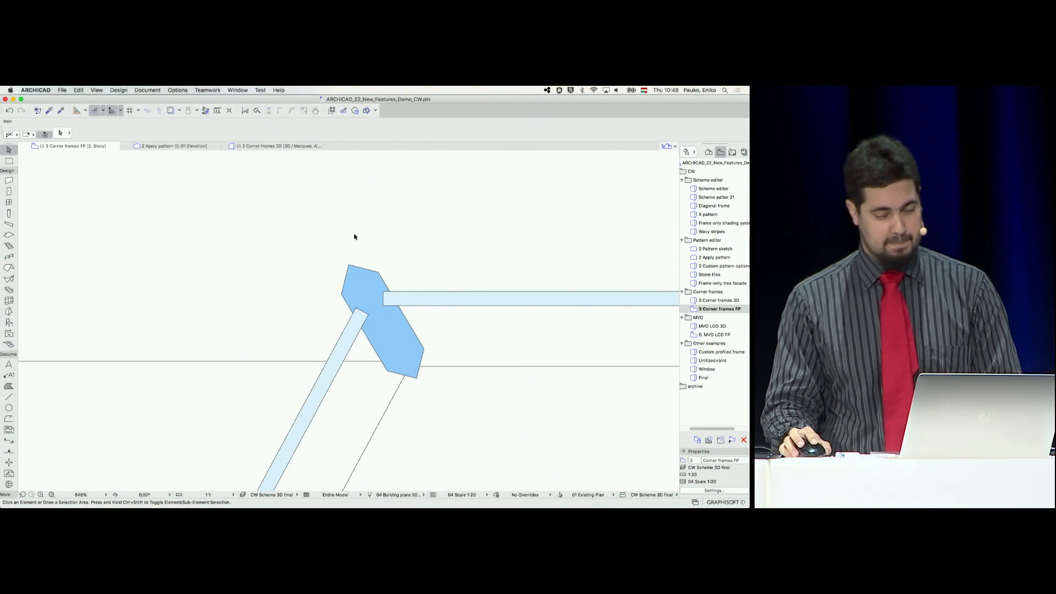
pyautogui.scroll(-6, 368, 304)
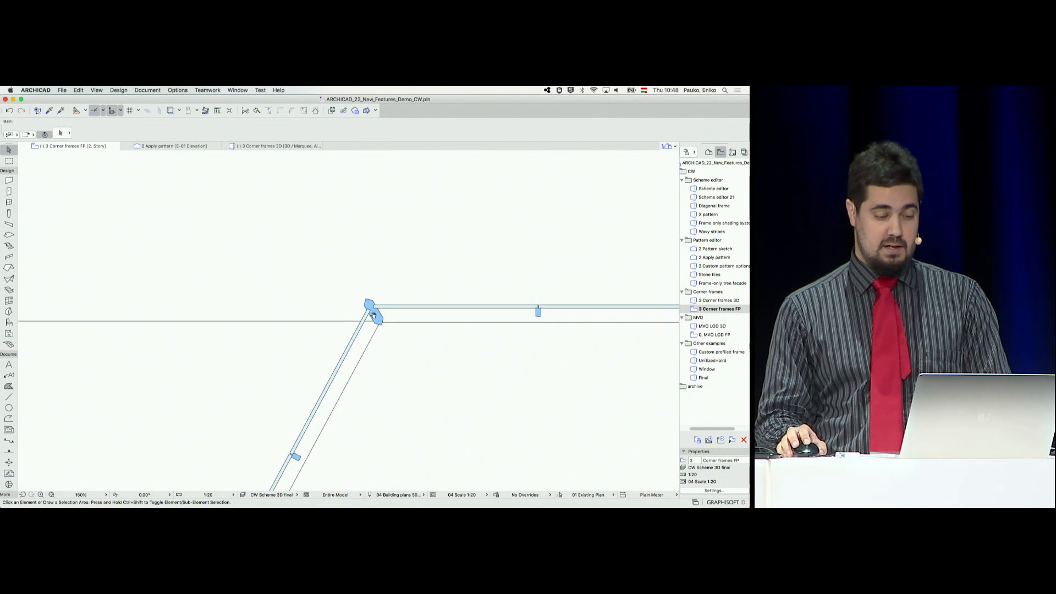
pyautogui.moveTo(373, 315); pyautogui.dragTo(392, 257, button='middle')
pyautogui.click(388, 285)
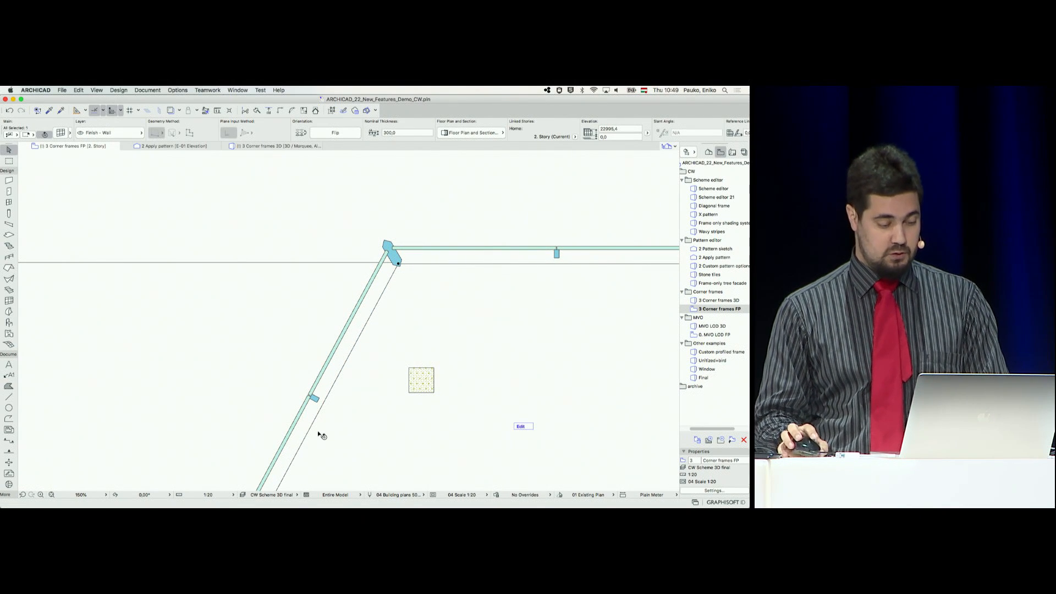
# Try inserting a node in the slanted segment's reference line to swing the wall near vertical at the acute corner, and undo it
pyautogui.click(301, 455)
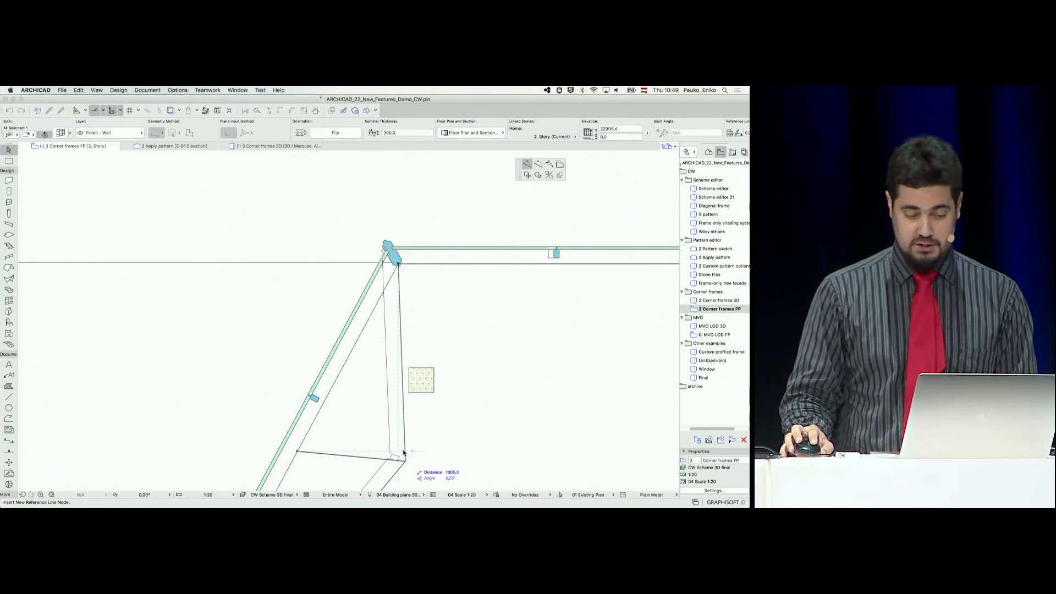
pyautogui.click(406, 461)
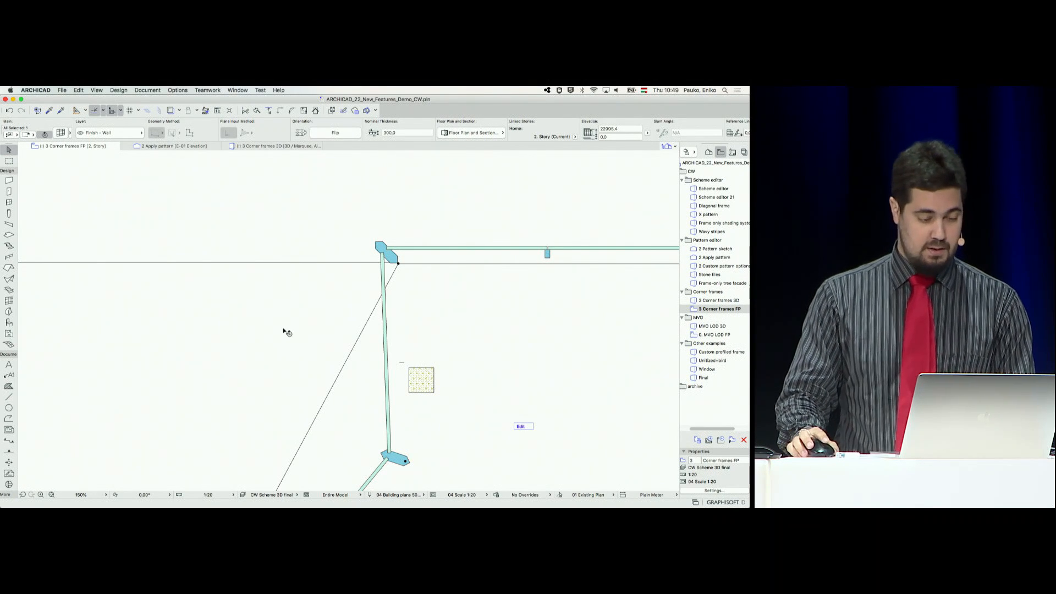
pyautogui.click(9, 112)
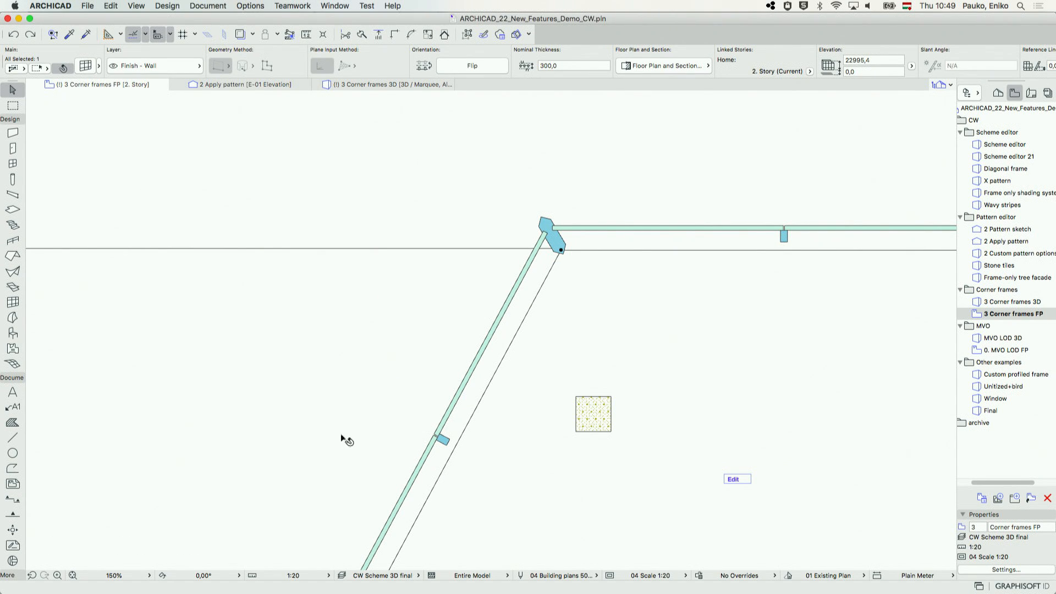
# At the slanted segment's lower corner, try inserting a reference line node that folds the wall sharply inward, and undo it
pyautogui.scroll(-5, 327, 472)
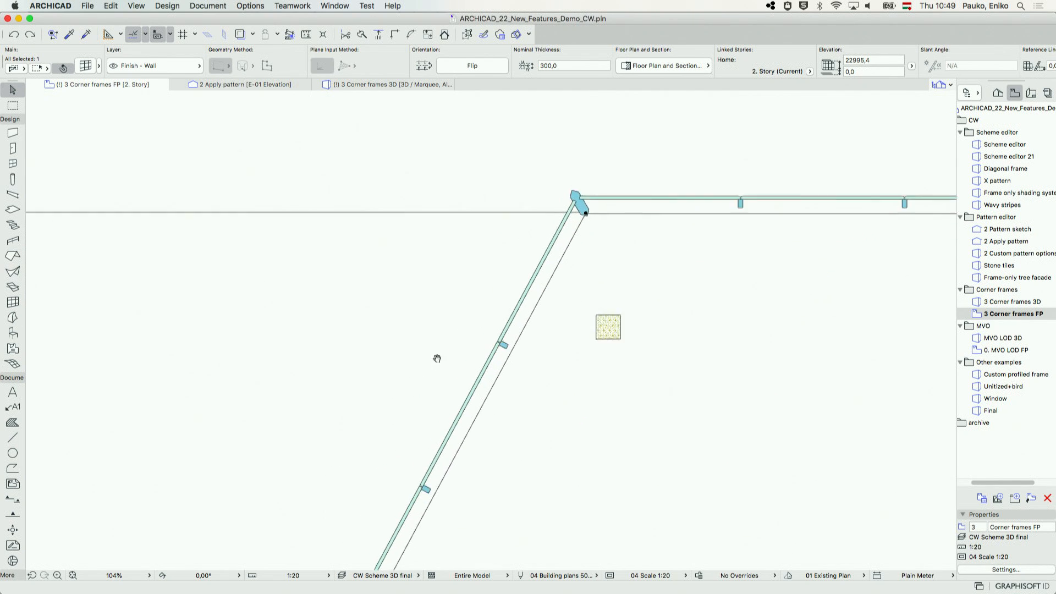
pyautogui.moveTo(377, 517); pyautogui.dragTo(538, 256, button='middle')
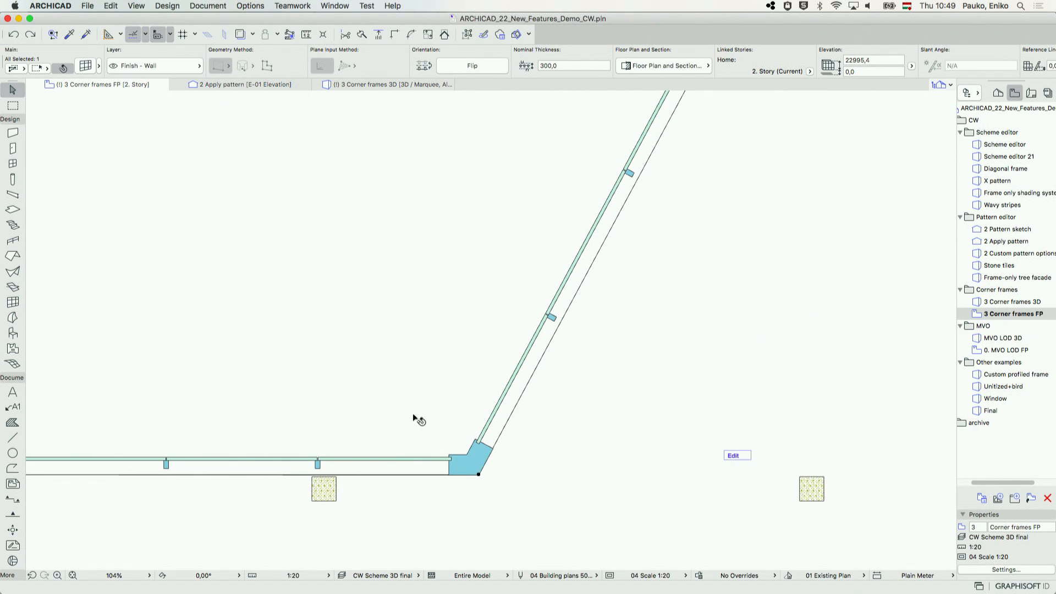
pyautogui.moveTo(421, 415); pyautogui.dragTo(466, 369, button='middle')
pyautogui.scroll(10, 520, 401)
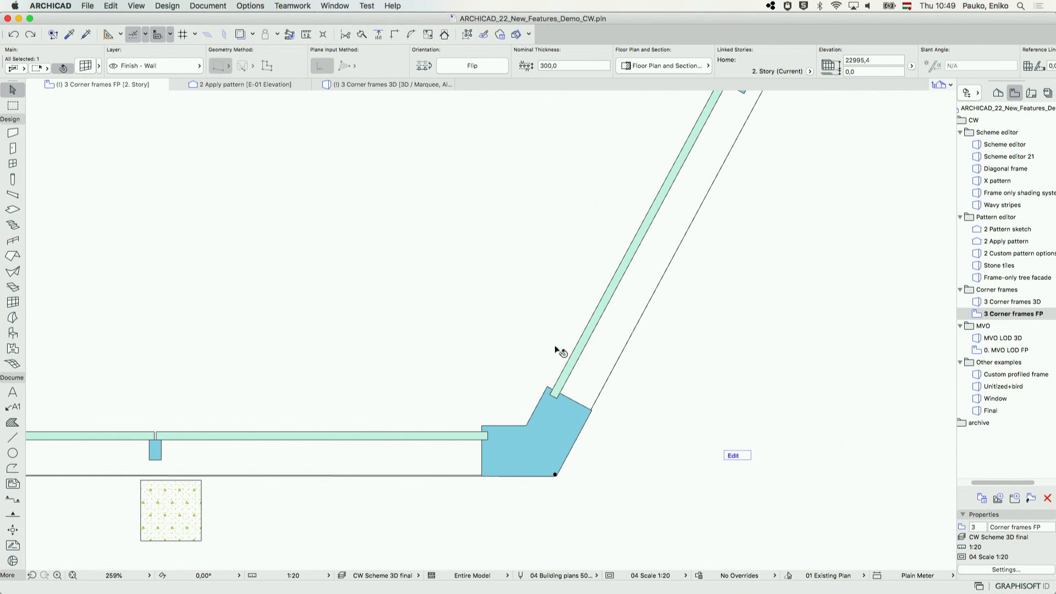
pyautogui.scroll(-2, 712, 252)
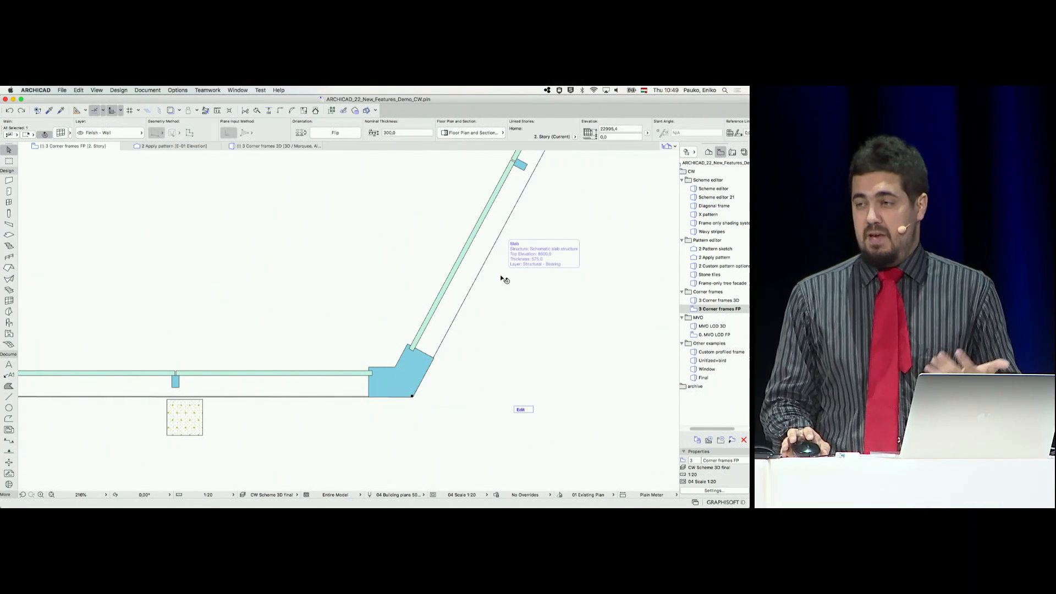
pyautogui.moveTo(466, 200); pyautogui.dragTo(429, 227, button='middle')
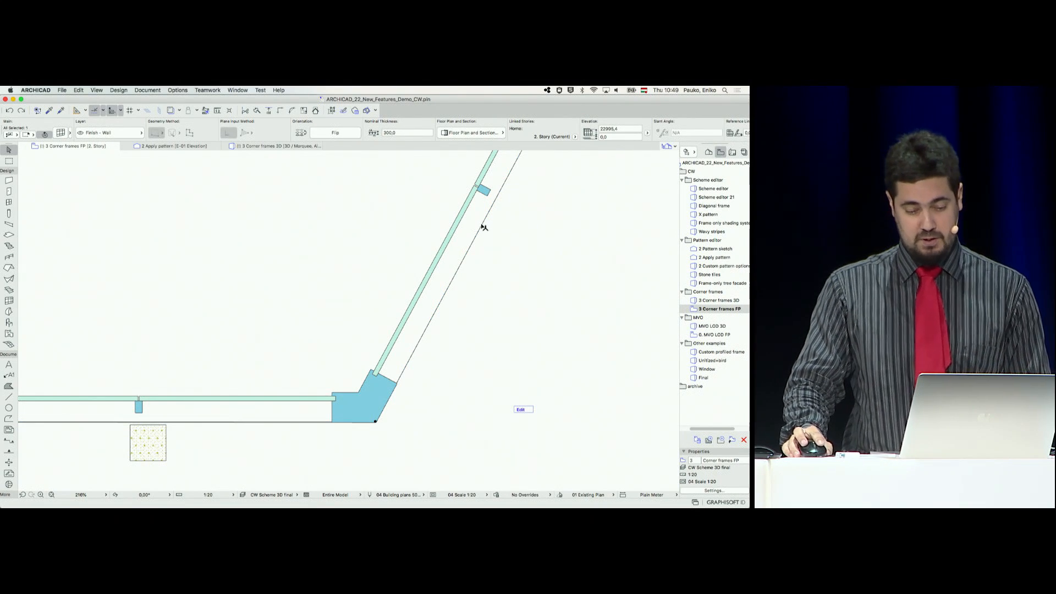
pyautogui.click(482, 224)
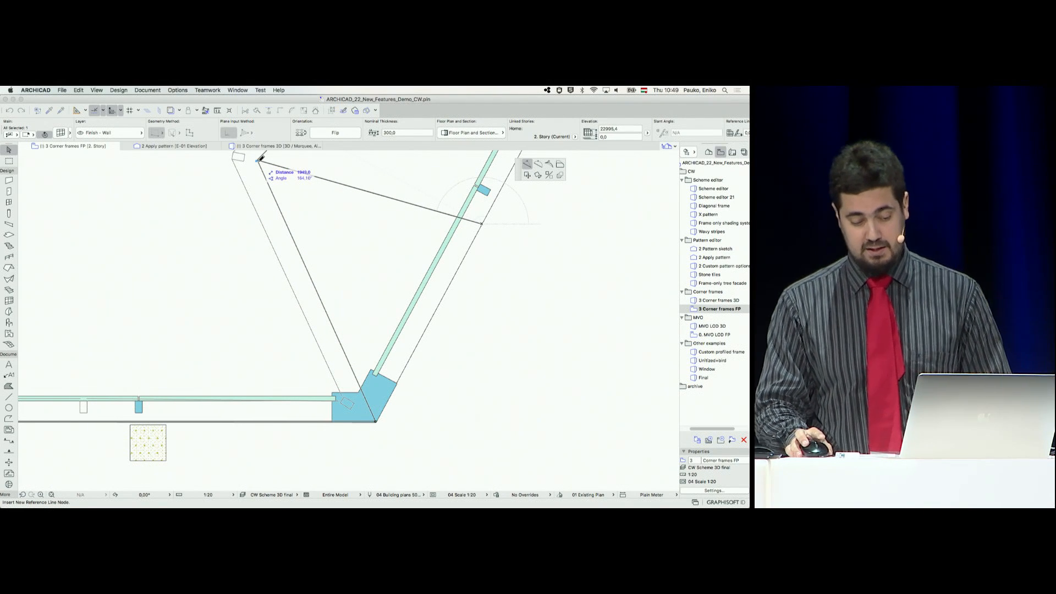
pyautogui.click(264, 183)
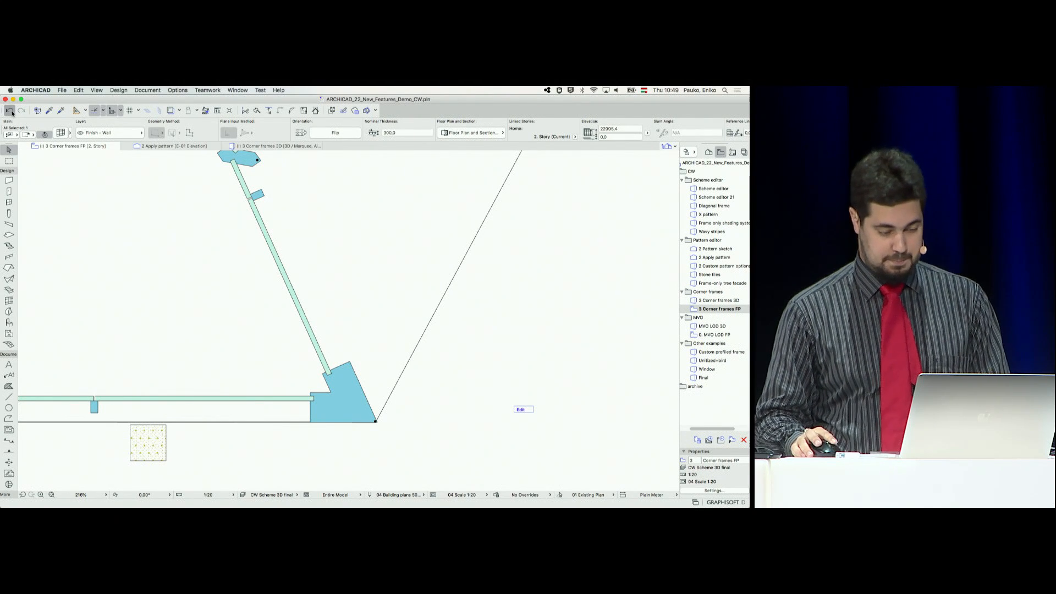
pyautogui.click(10, 111)
# Enter the curtain wall's edit mode at its right-angled outer corner and select the custom double corner frame
pyautogui.scroll(-5, 152, 186)
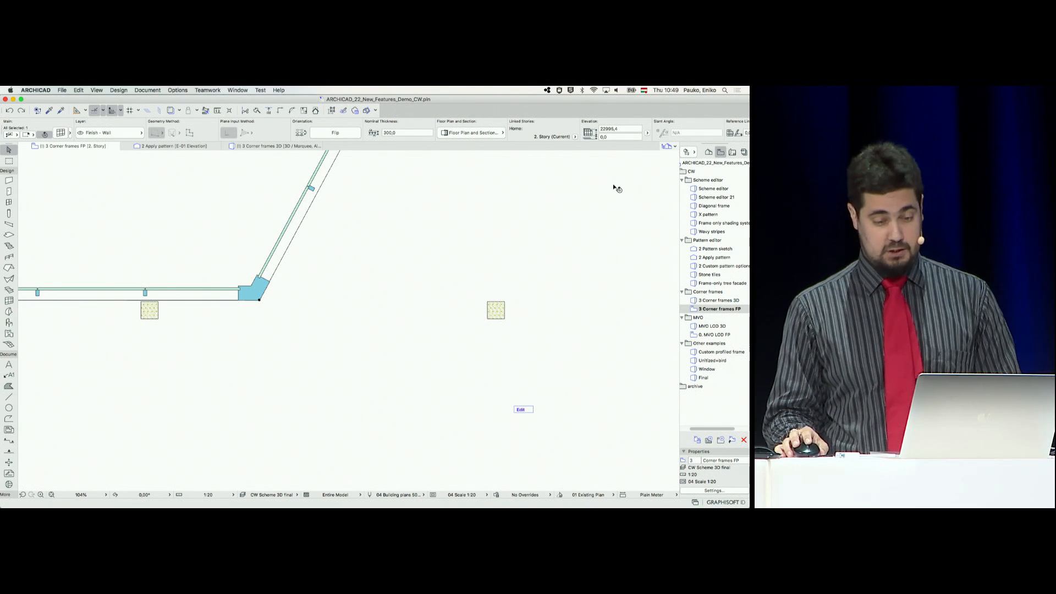
pyautogui.moveTo(610, 172); pyautogui.dragTo(443, 369, button='middle')
pyautogui.scroll(-4, 636, 189)
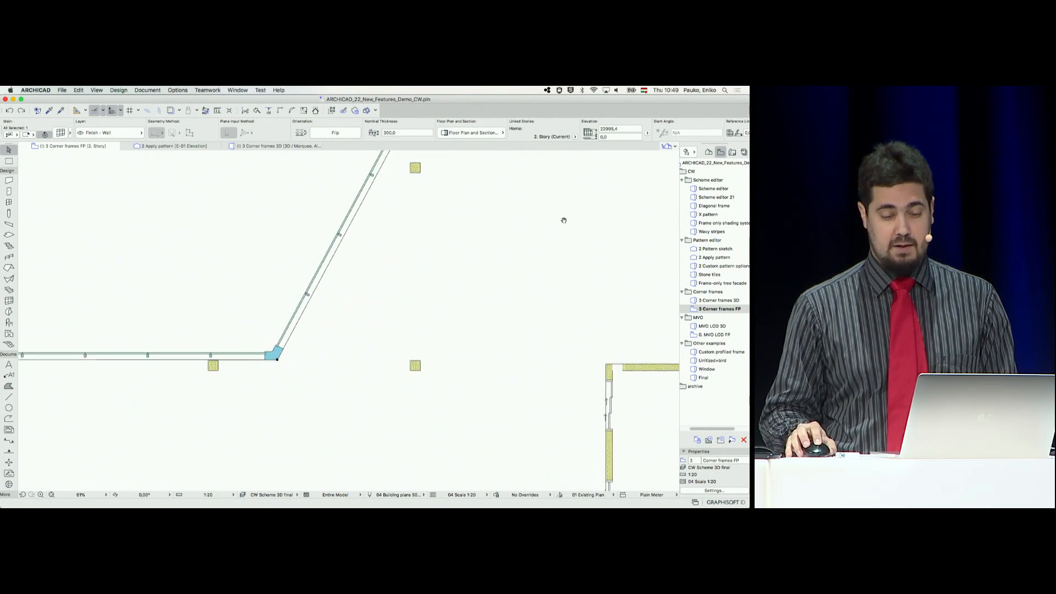
pyautogui.scroll(9, 633, 212)
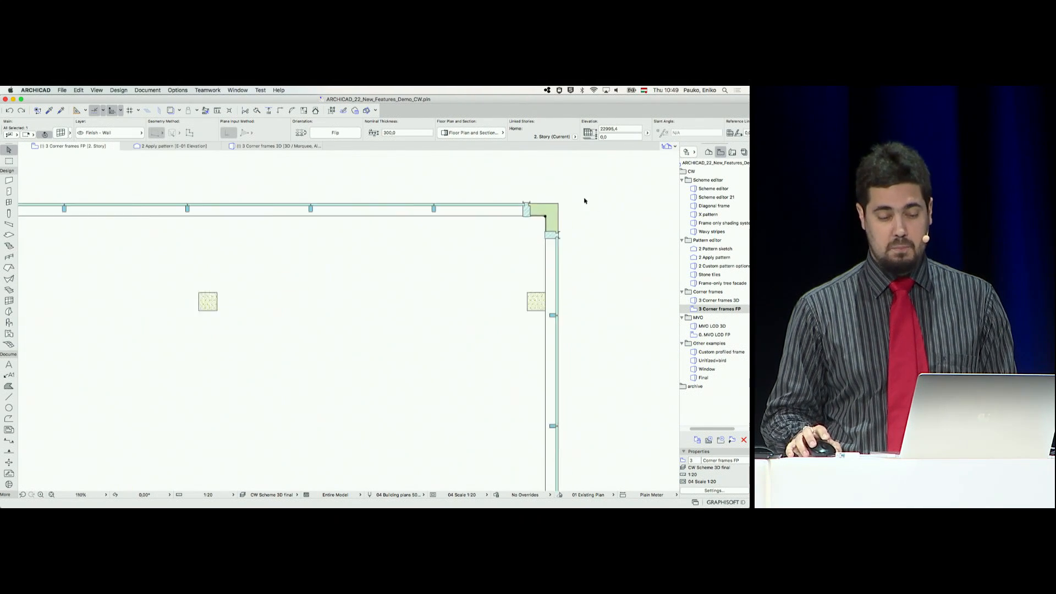
pyautogui.scroll(1, 558, 201)
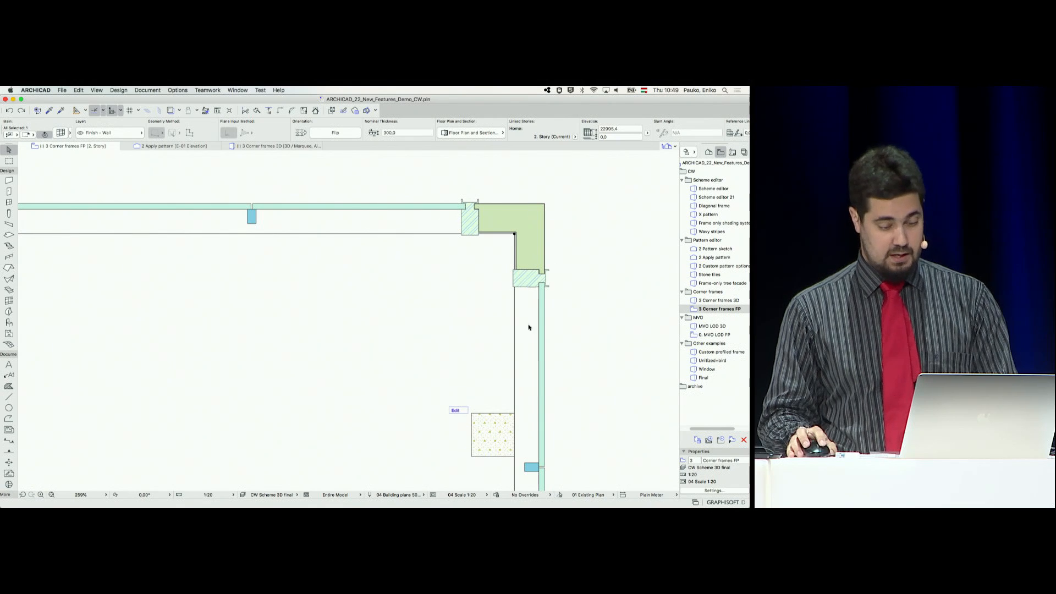
pyautogui.click(459, 412)
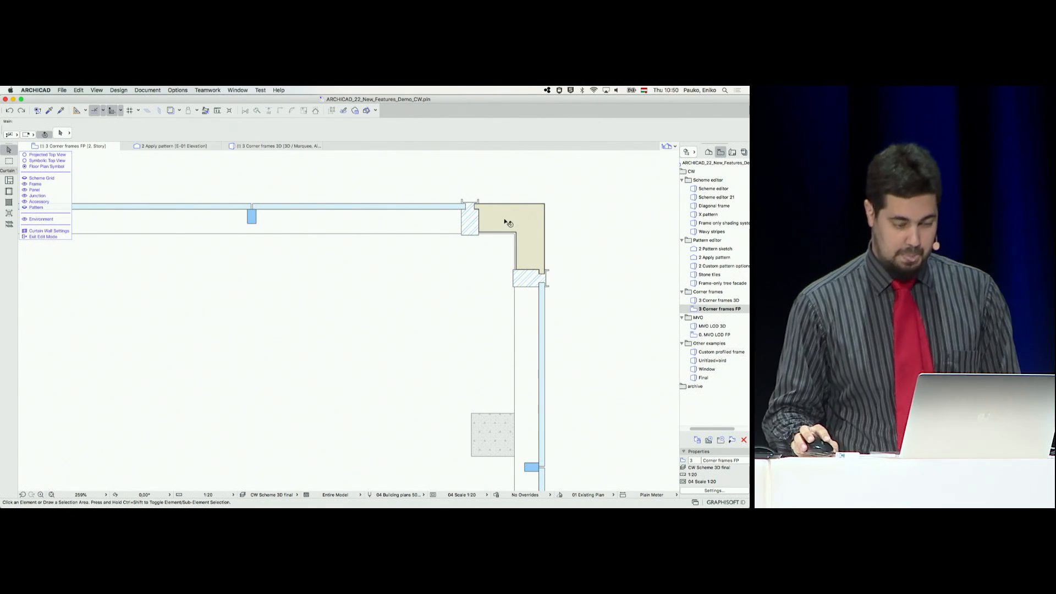
pyautogui.click(482, 223)
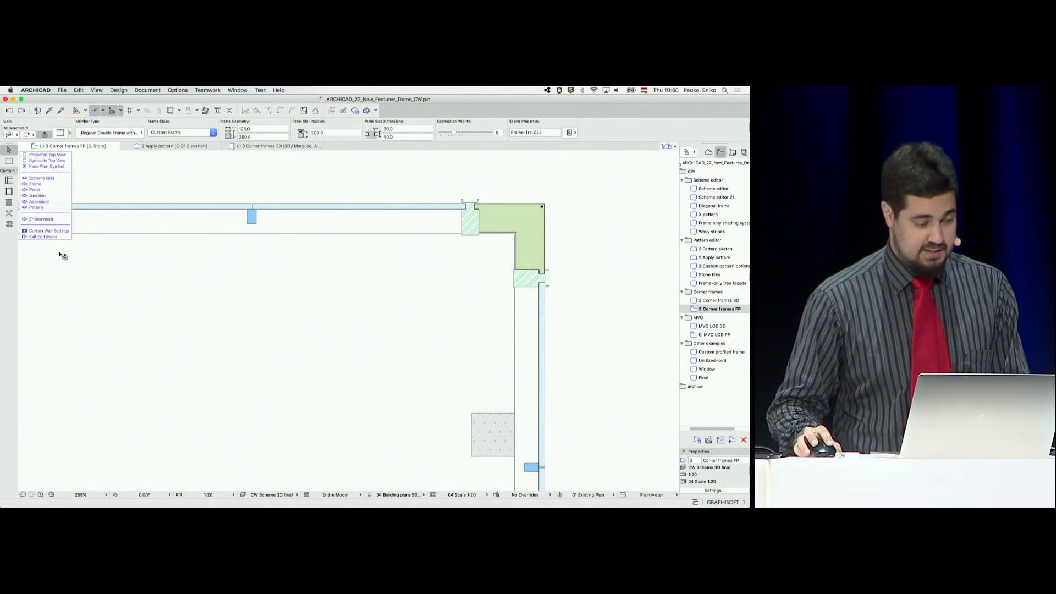
pyautogui.click(60, 231)
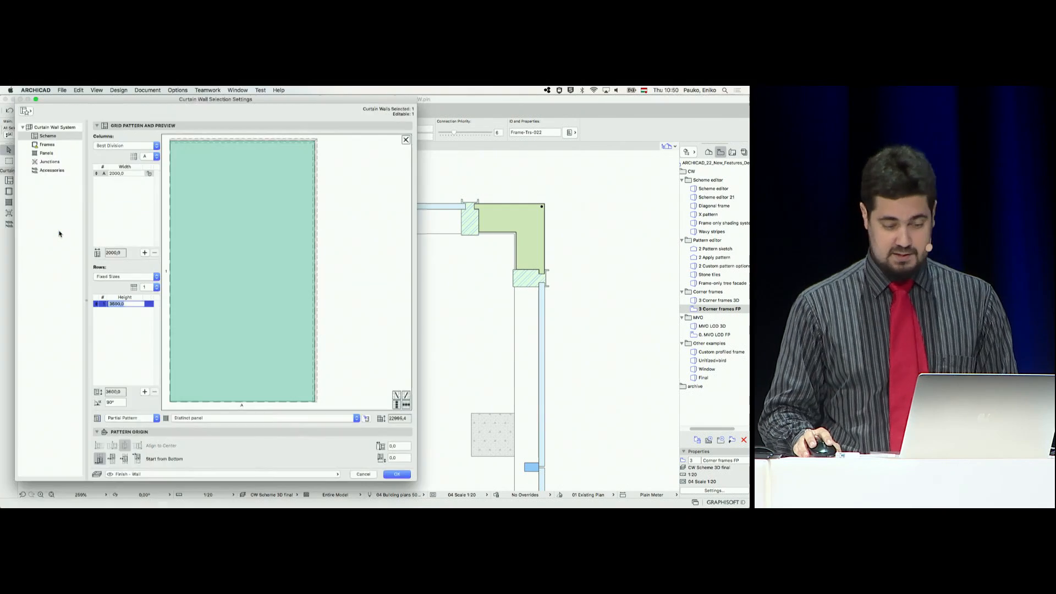
pyautogui.click(74, 83)
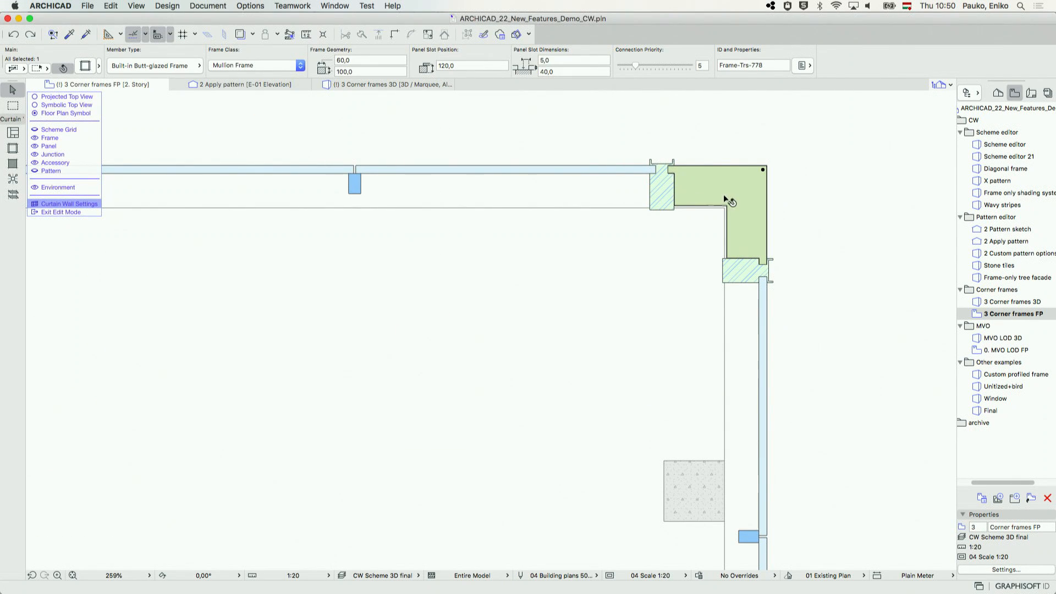
pyautogui.press('super+t')
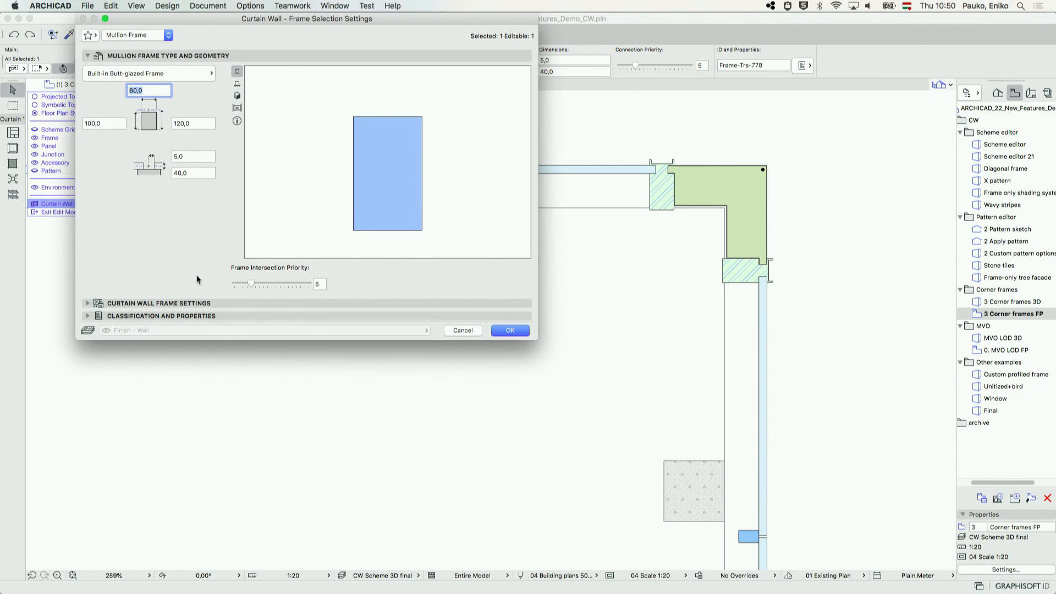
pyautogui.click(457, 333)
pyautogui.click(525, 333)
# Give the right-angled corner's custom double frame I-shaped profiles and a straight 40 mm thick corner panel, apply it and leave edit mode
pyautogui.click(763, 192)
pyautogui.click(727, 193)
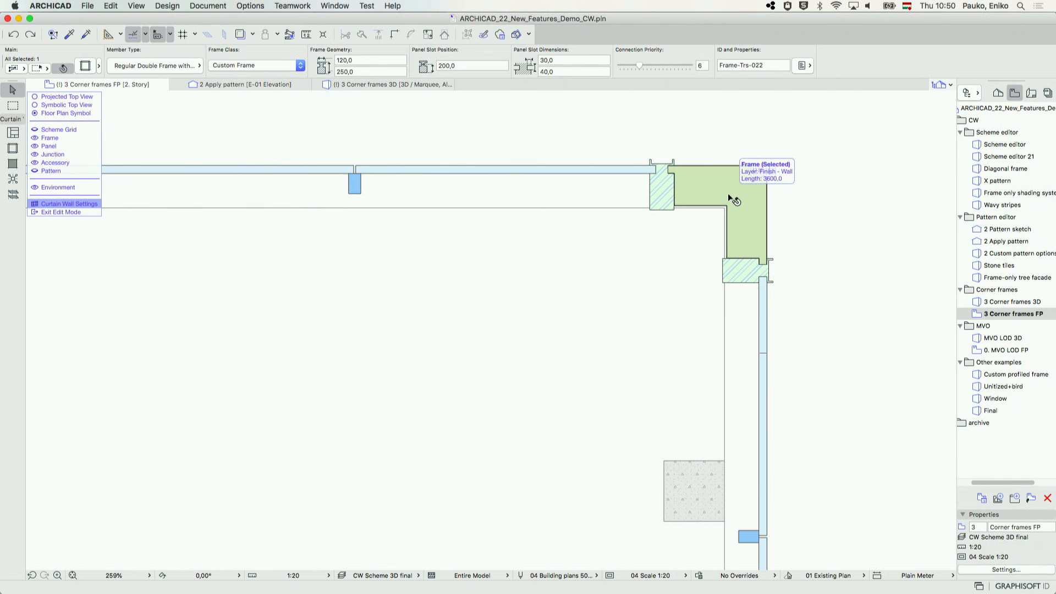
pyautogui.press('super+t')
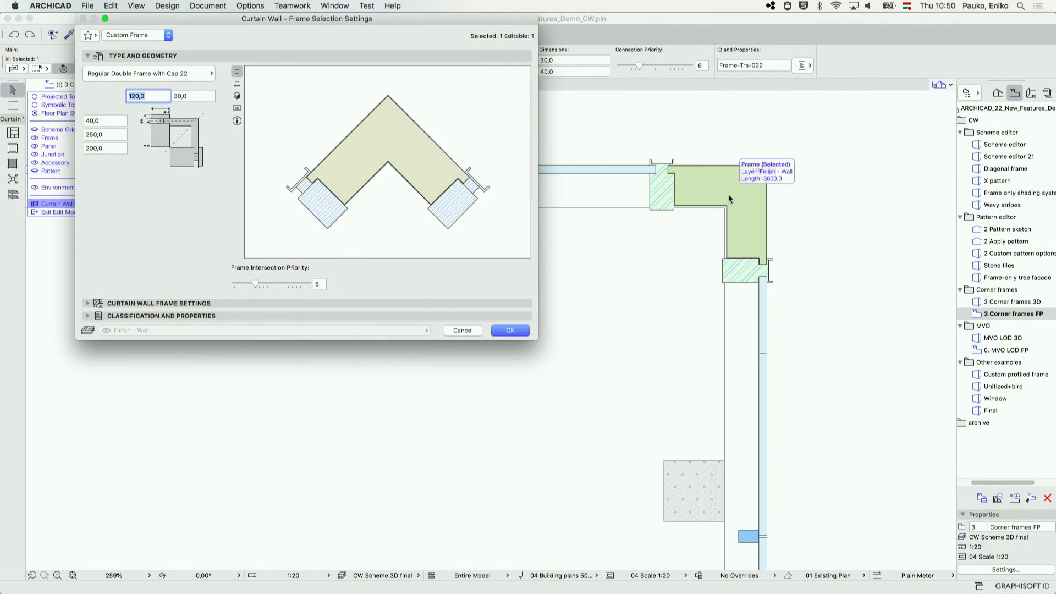
pyautogui.click(244, 303)
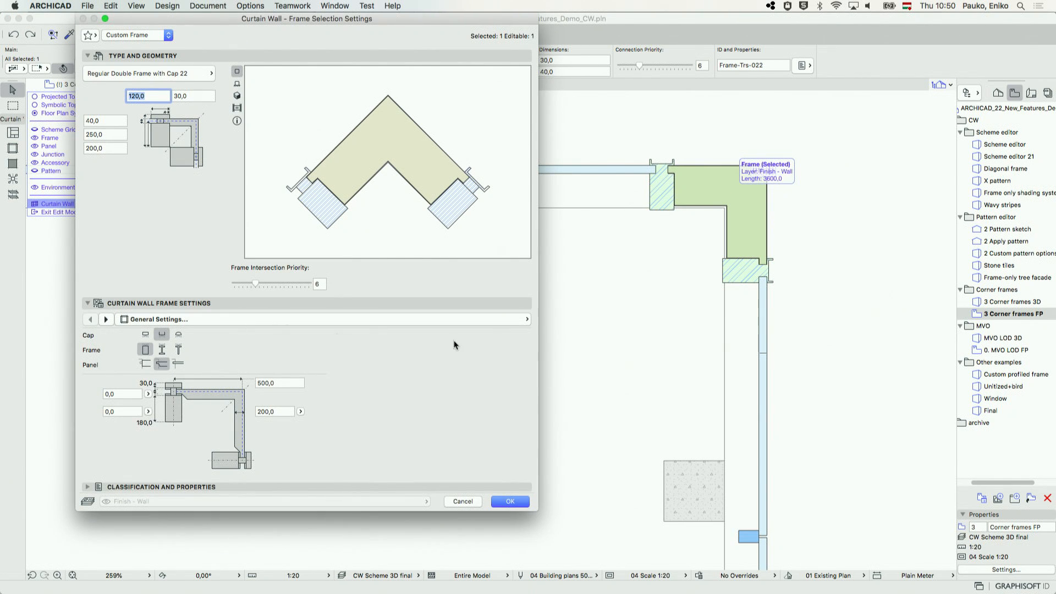
pyautogui.click(160, 351)
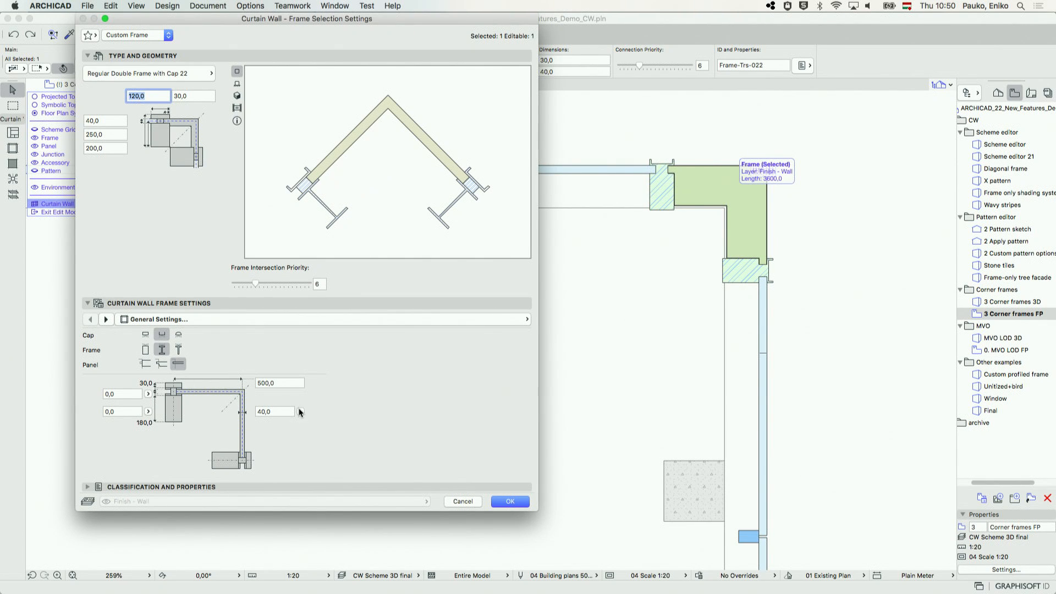
pyautogui.click(526, 503)
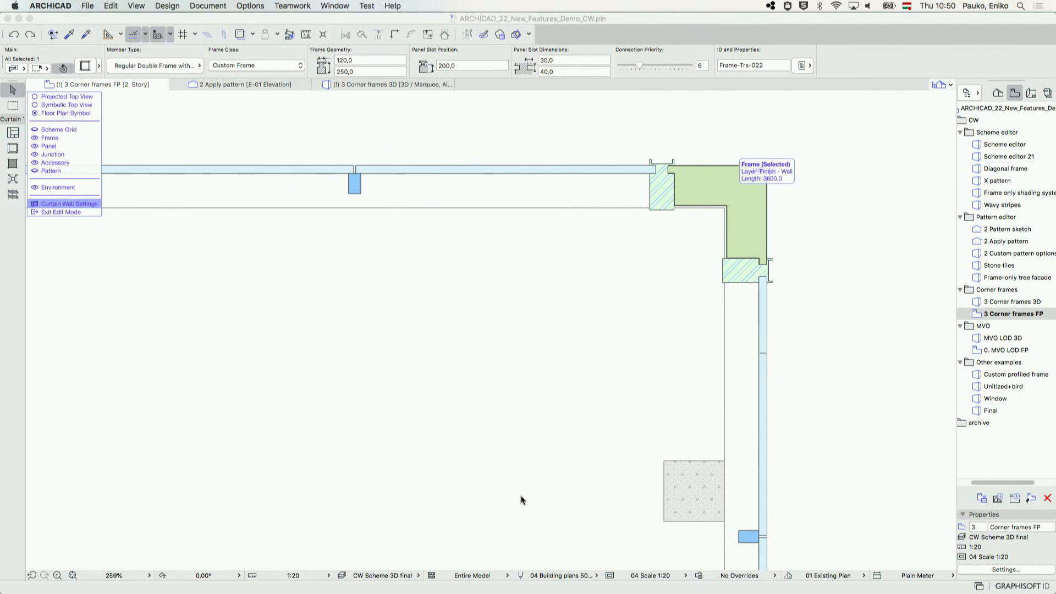
pyautogui.click(80, 210)
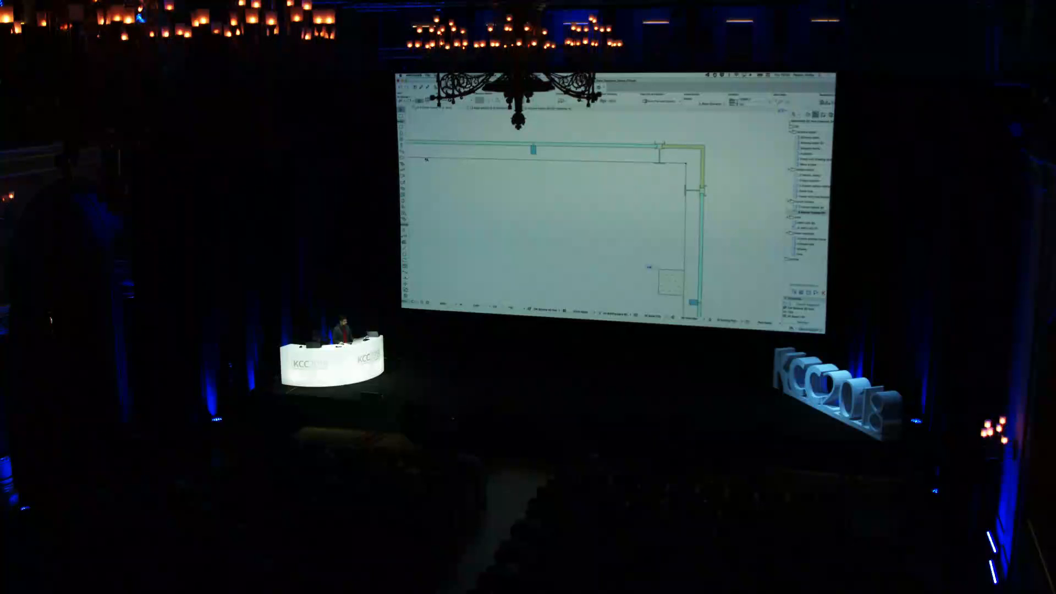
# Insert a node in the horizontal segment's reference line and pull it inward so the right-angled corner becomes acute, then deselect the wall
pyautogui.click(424, 158)
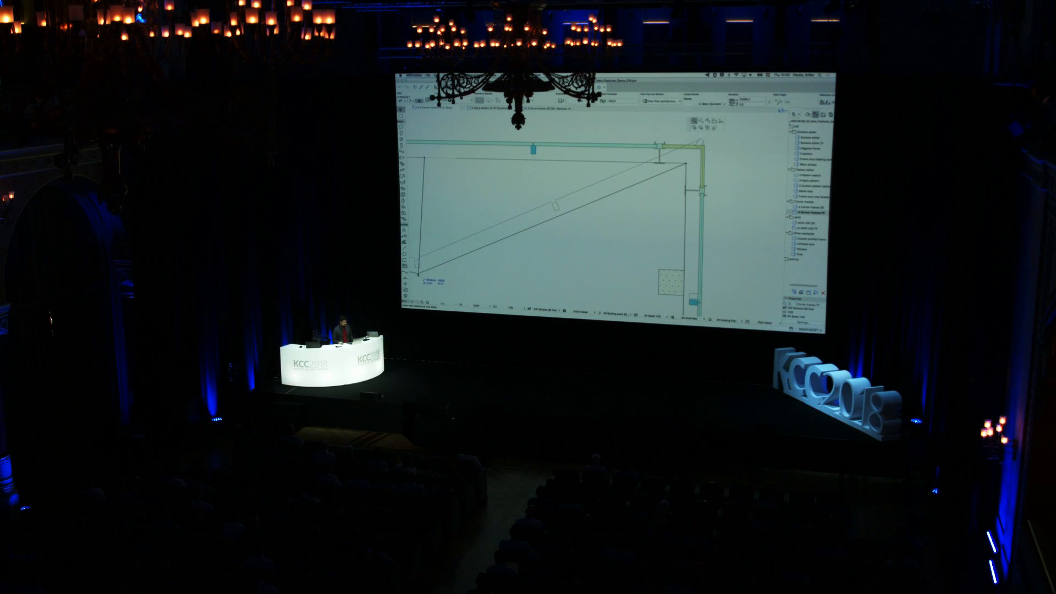
pyautogui.click(494, 240)
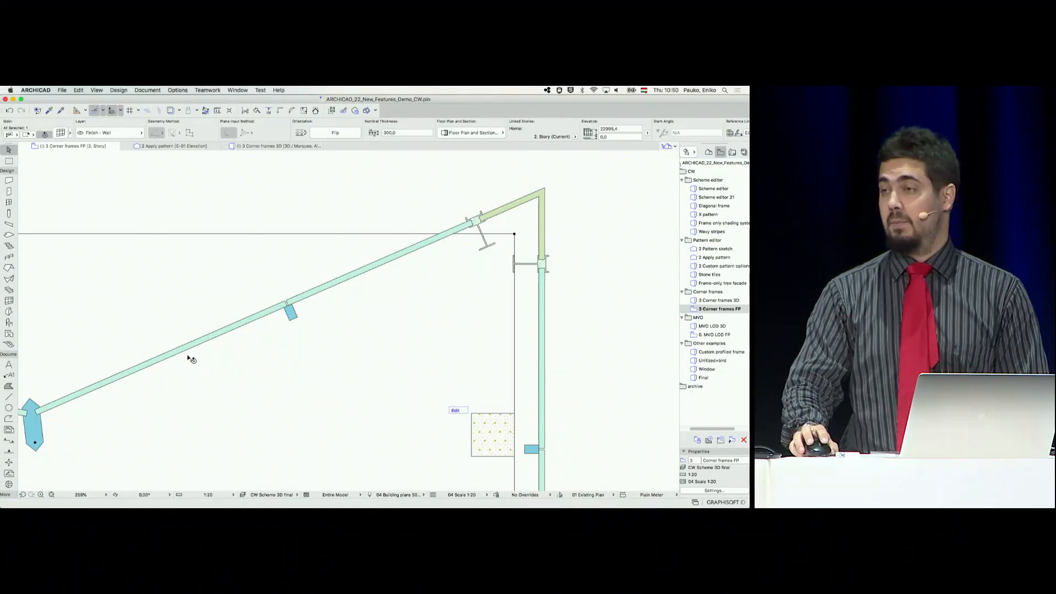
pyautogui.click(623, 318)
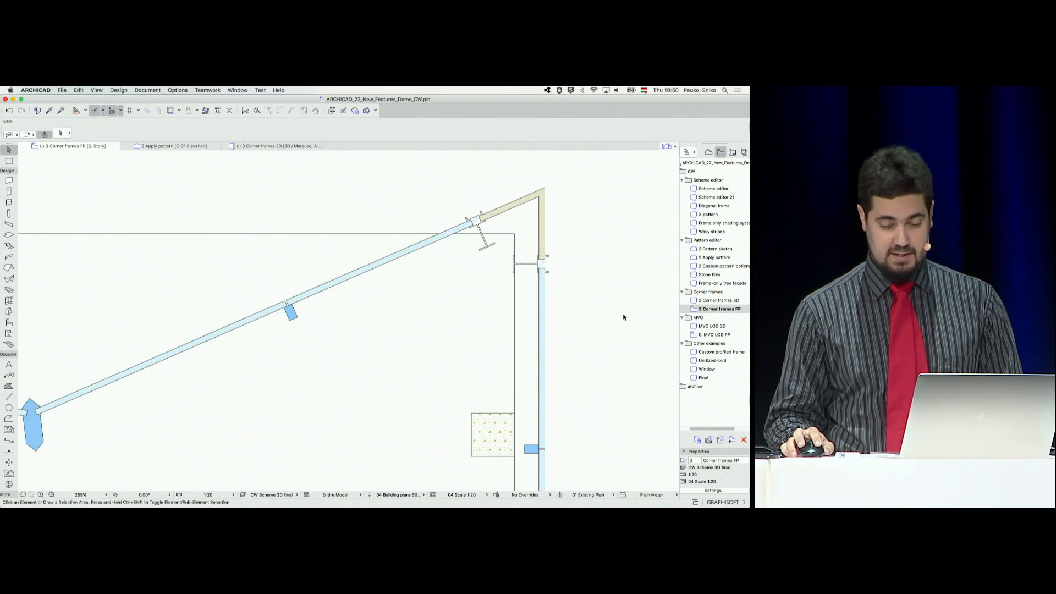
# Undo the last reference line change at the right-angled corner and open the MVO LOD 3D view
pyautogui.click(10, 112)
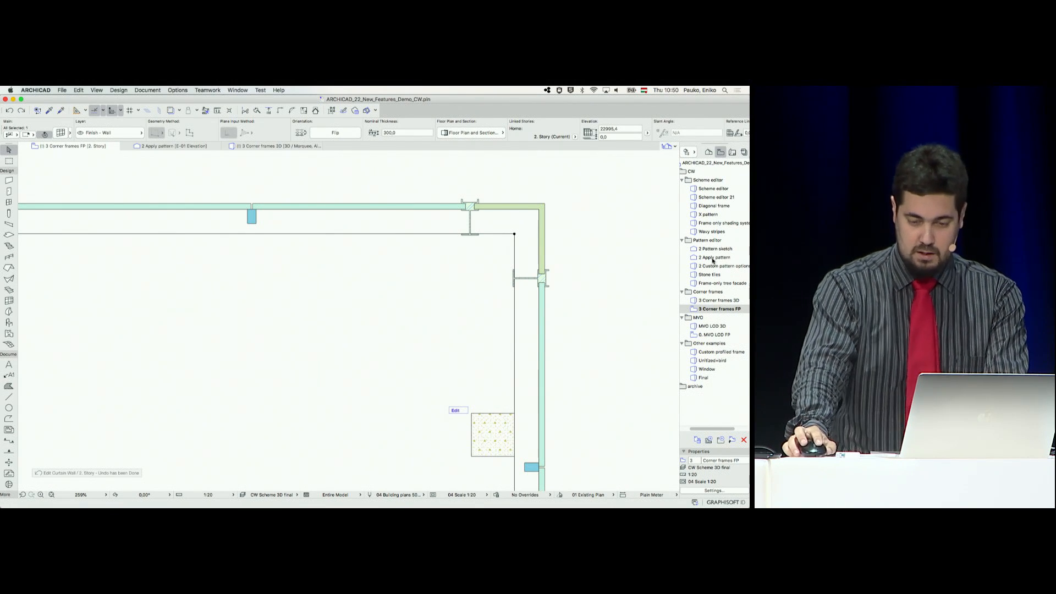
pyautogui.click(715, 327)
pyautogui.doubleClick(717, 327)
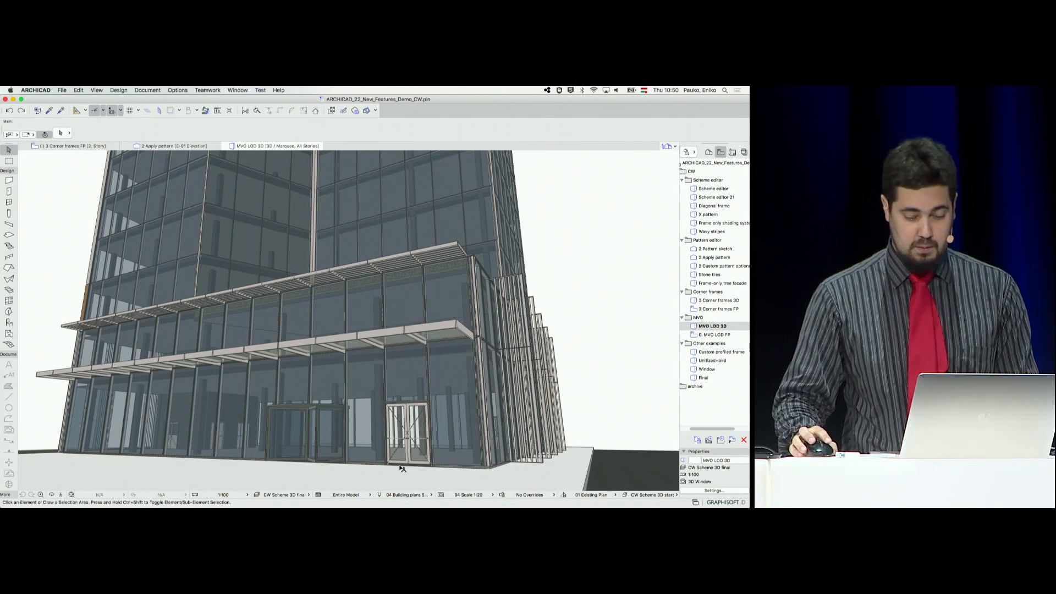
# Set the 3D view's model view options combination to 01 Scale 1:500
pyautogui.click(471, 495)
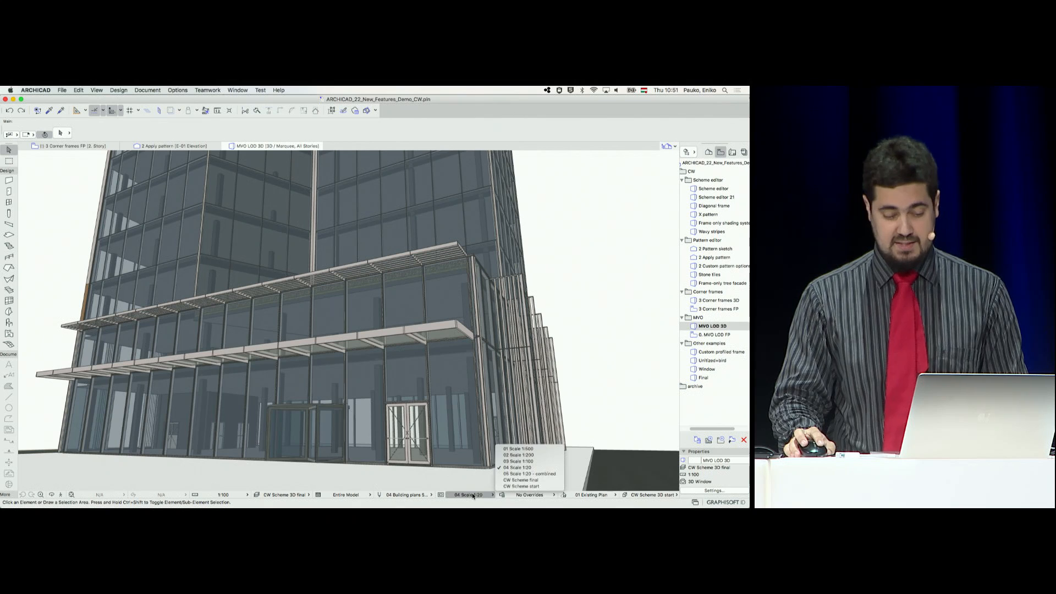
pyautogui.click(545, 450)
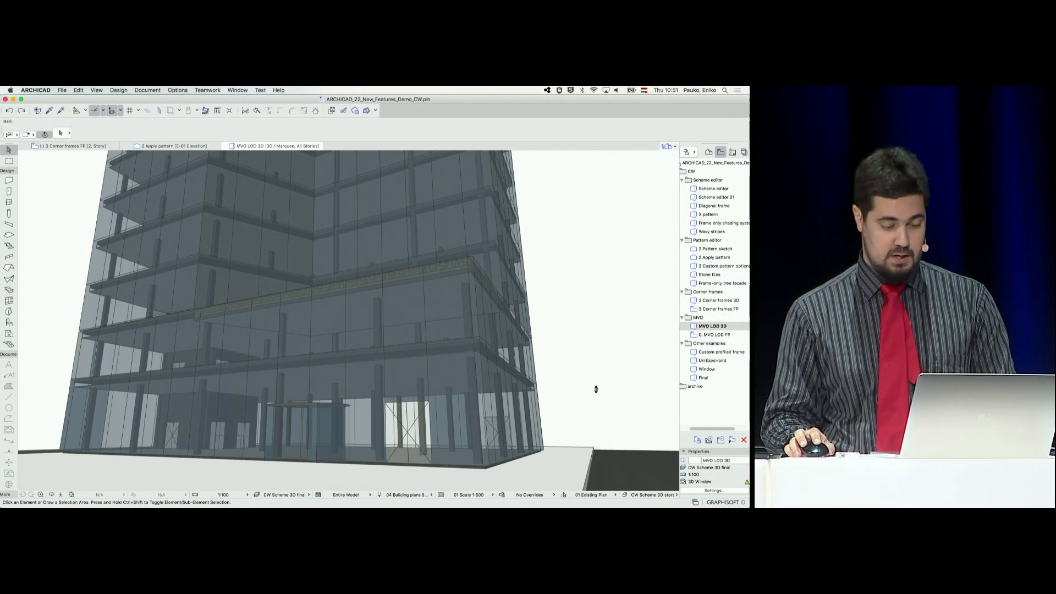
pyautogui.moveTo(554, 381)
pyautogui.keyDown('shift'); pyautogui.mouseDown(button='middle')
pyautogui.moveTo(577, 401)
pyautogui.moveTo(572, 384)
pyautogui.moveTo(558, 384)
pyautogui.mouseUp(button='middle'); pyautogui.keyUp('shift')
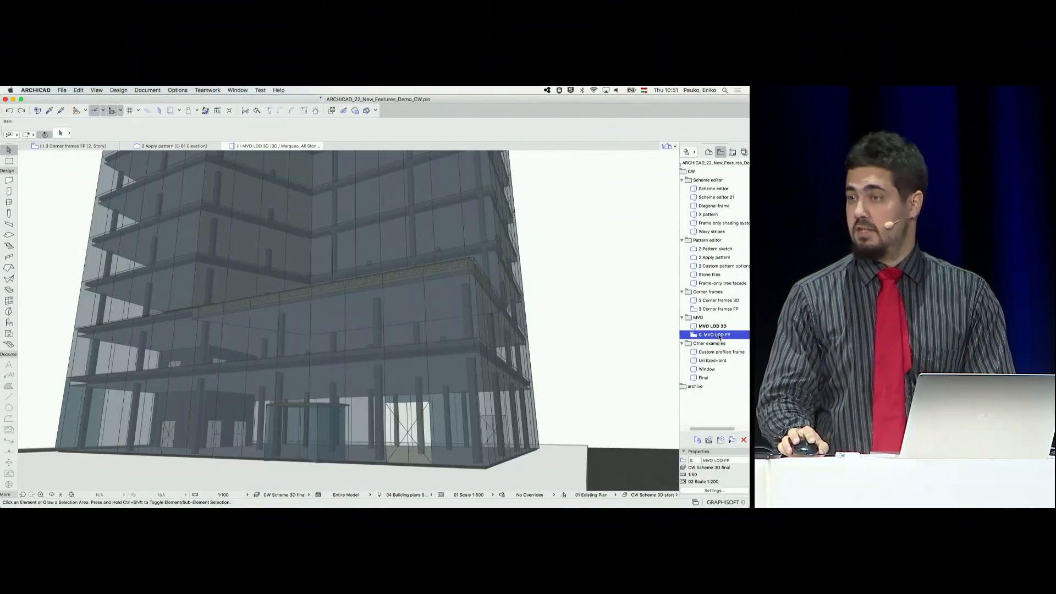
# Open the MVO LOD FP floor plan, set its model view options to 03 Scale 1:100 and inspect the entrance doors
pyautogui.doubleClick(714, 335)
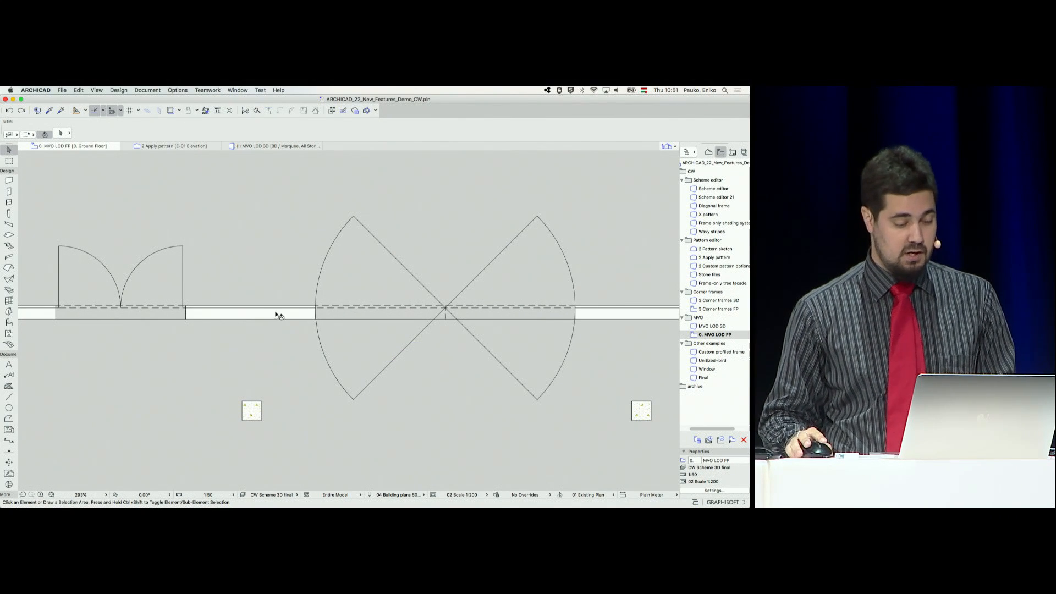
pyautogui.click(469, 495)
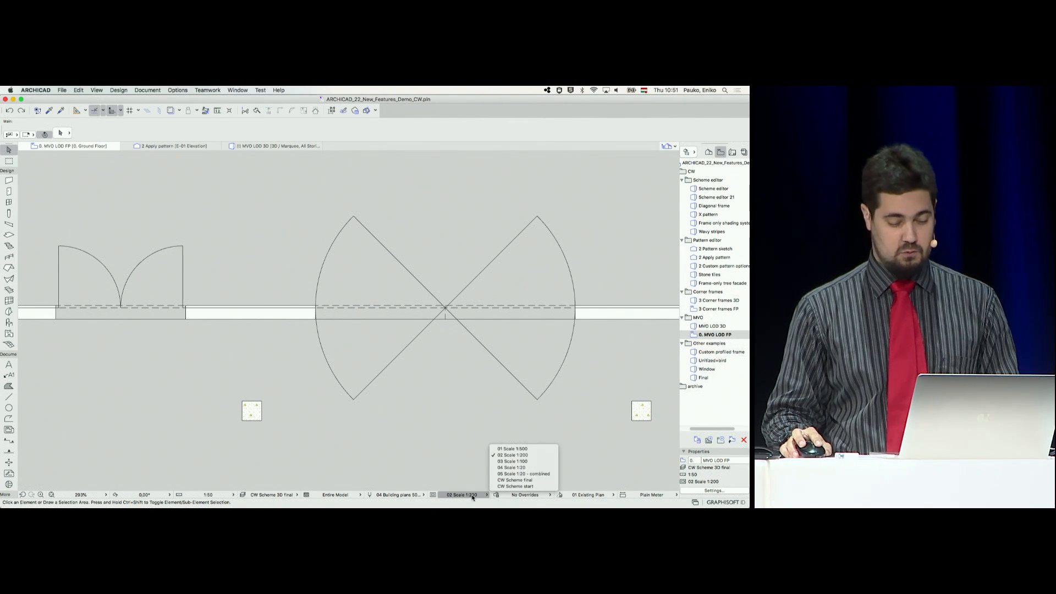
pyautogui.click(512, 461)
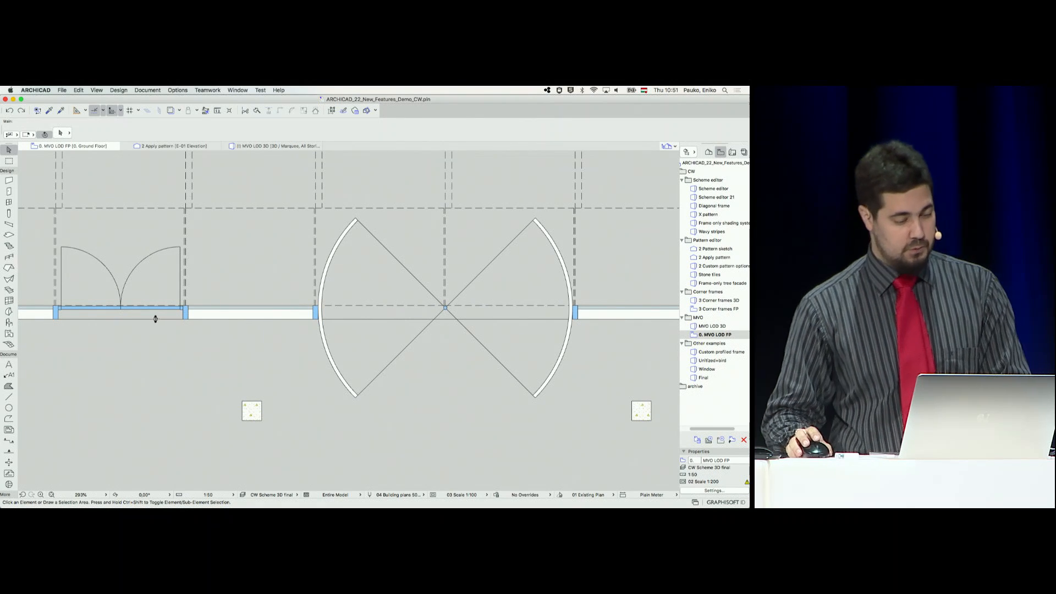
pyautogui.scroll(5, 153, 319)
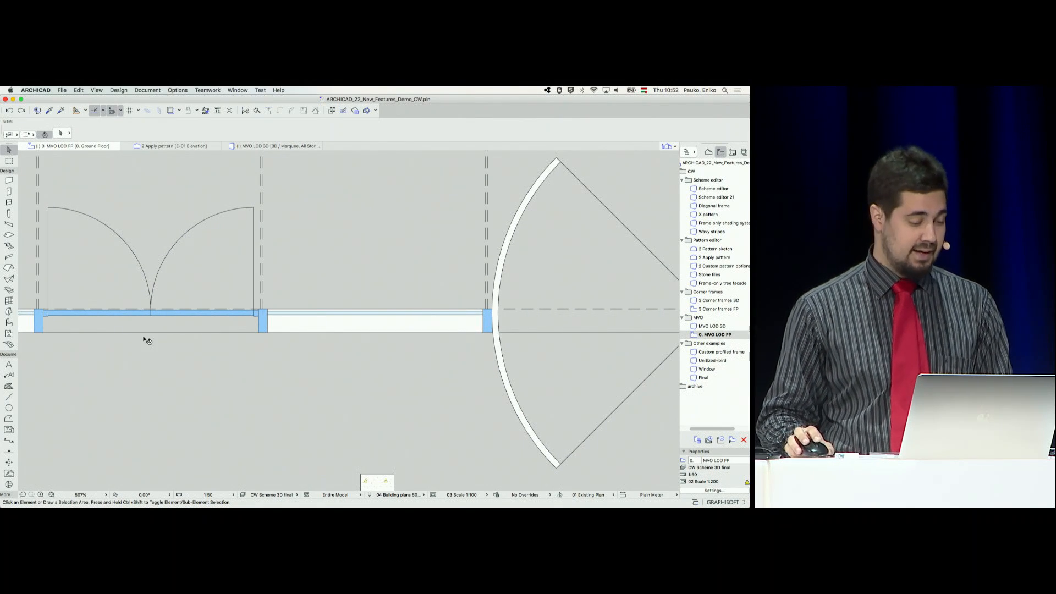
pyautogui.scroll(-4, 302, 333)
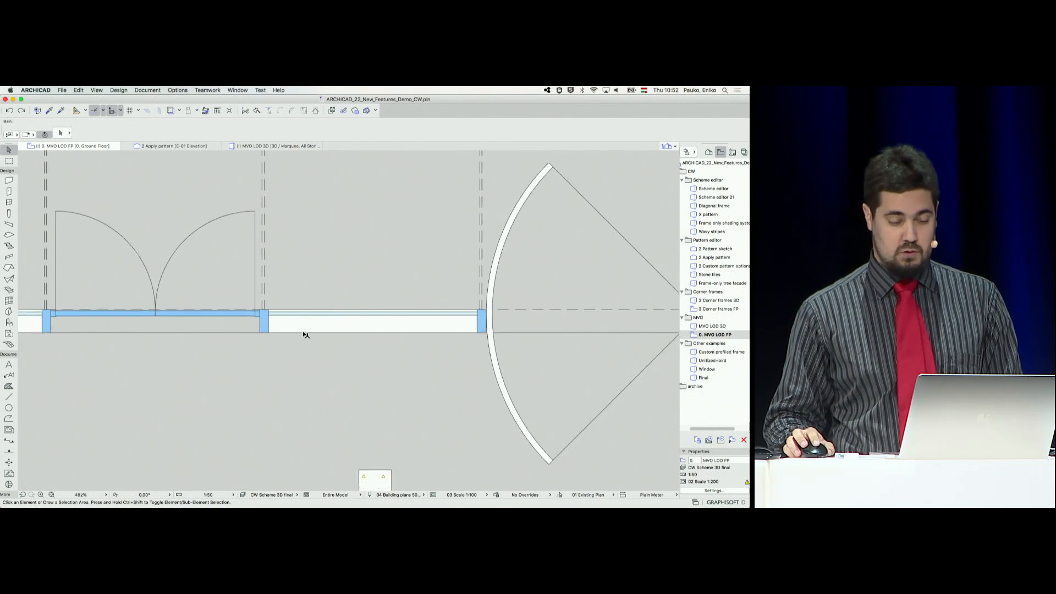
pyautogui.scroll(-1, 305, 332)
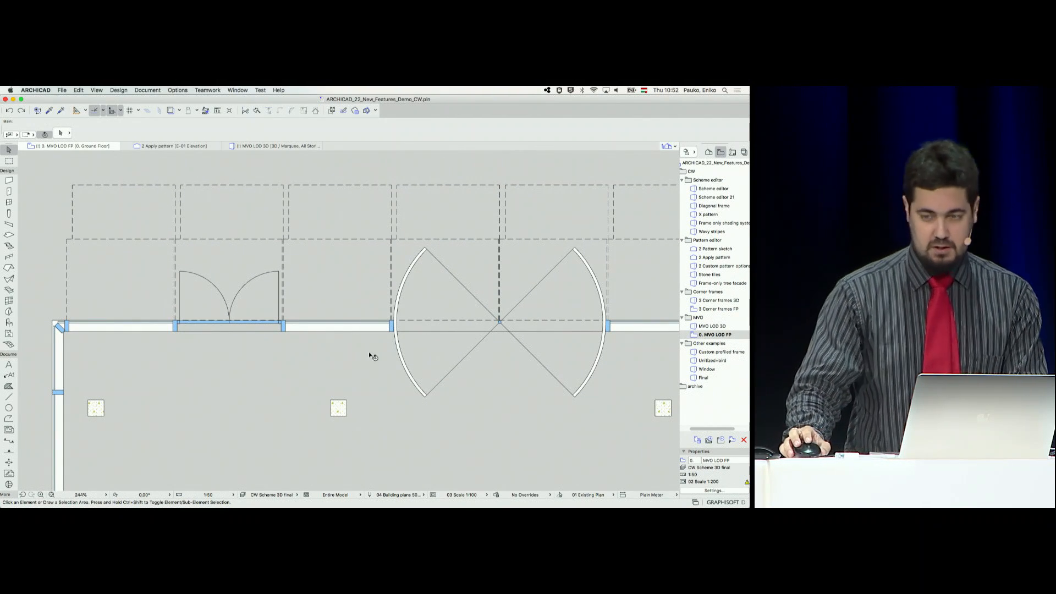
pyautogui.moveTo(373, 374); pyautogui.dragTo(328, 338, button='middle')
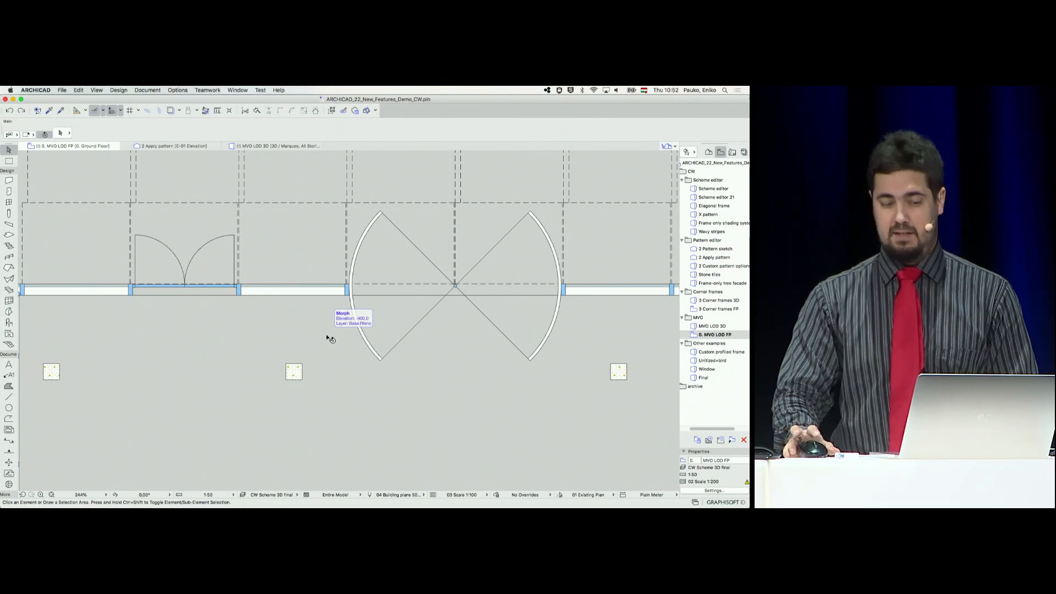
# Show the entrance plan with the 04 Scale 1:20 model view options, followed by 05 Scale 1:20 - combined, and inspect the frames
pyautogui.click(472, 498)
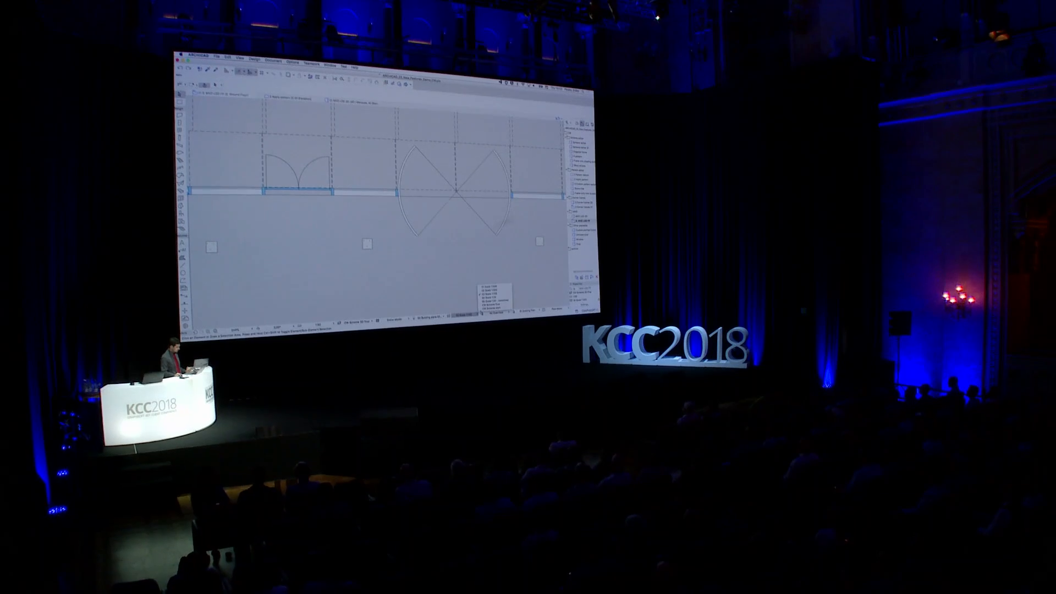
pyautogui.click(486, 303)
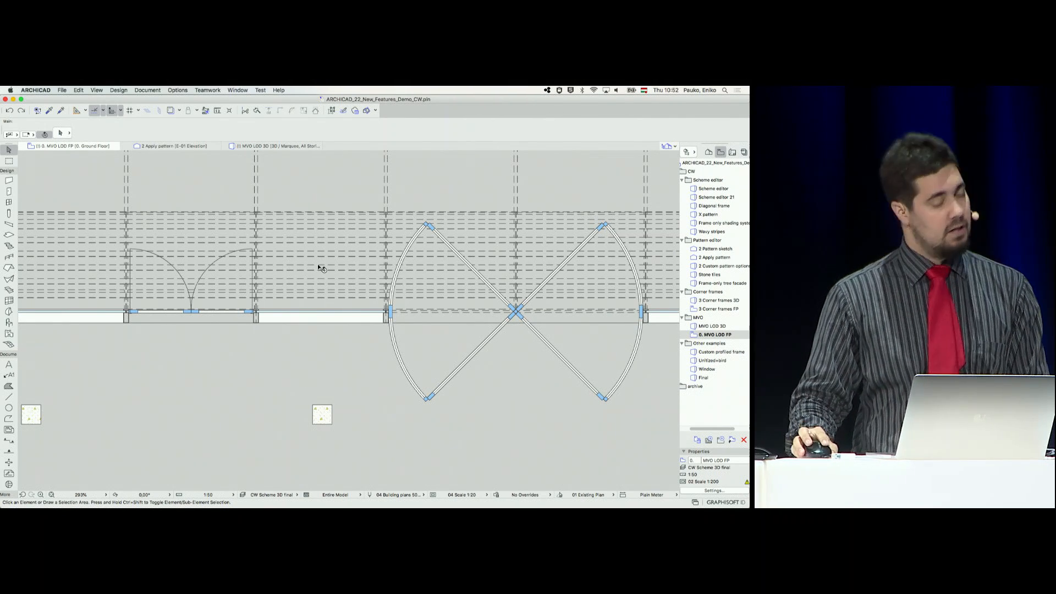
pyautogui.click(462, 494)
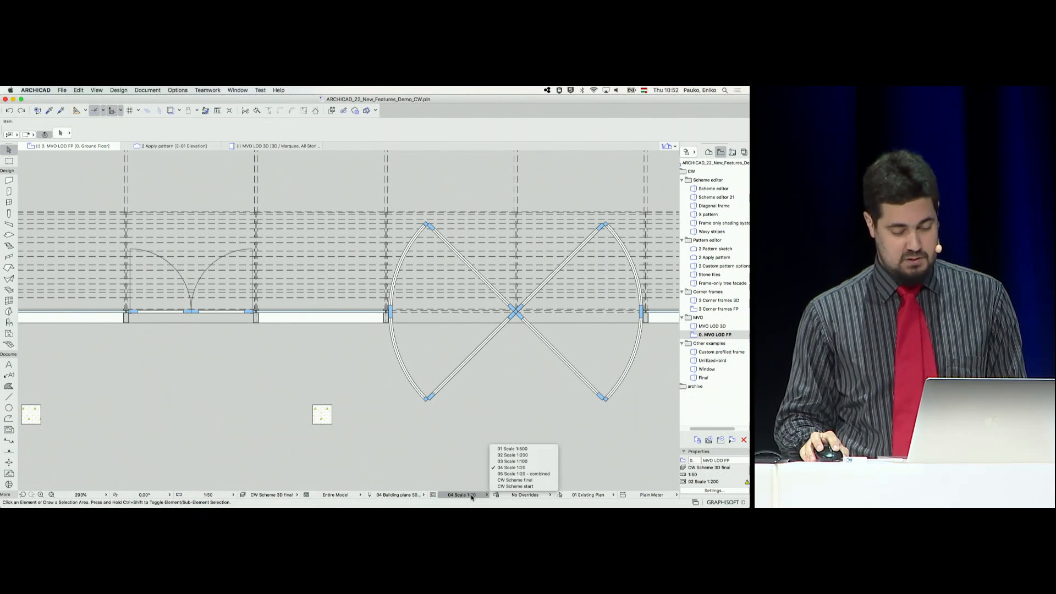
pyautogui.click(503, 474)
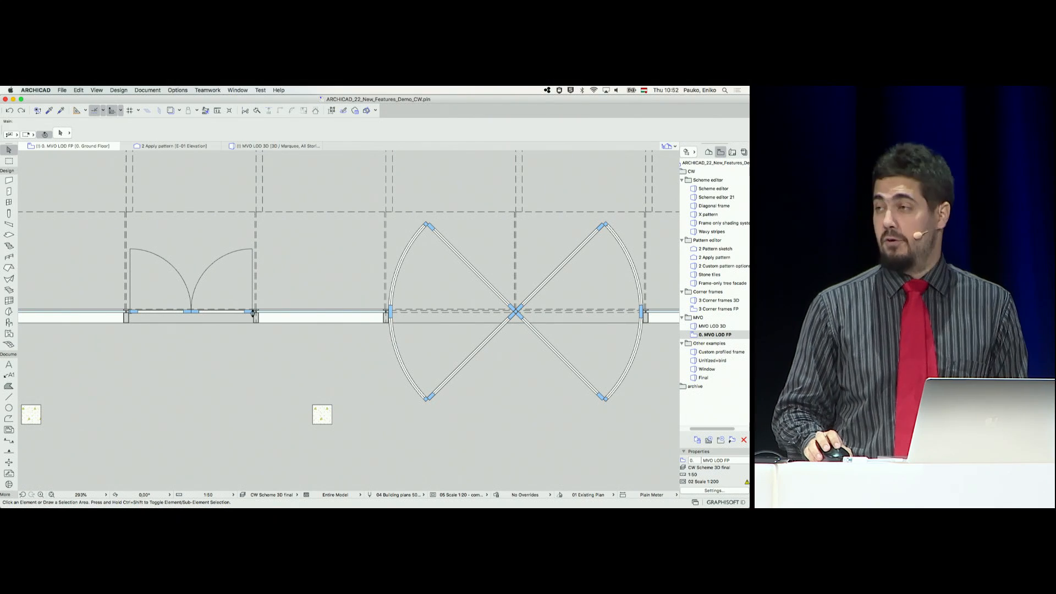
pyautogui.scroll(5, 253, 322)
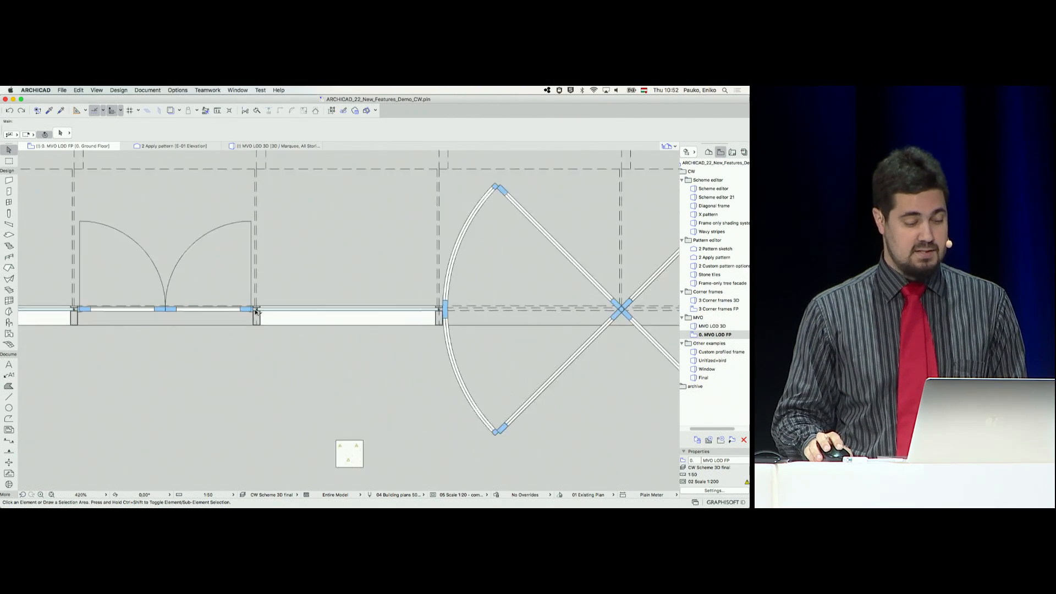
pyautogui.scroll(-3, 312, 347)
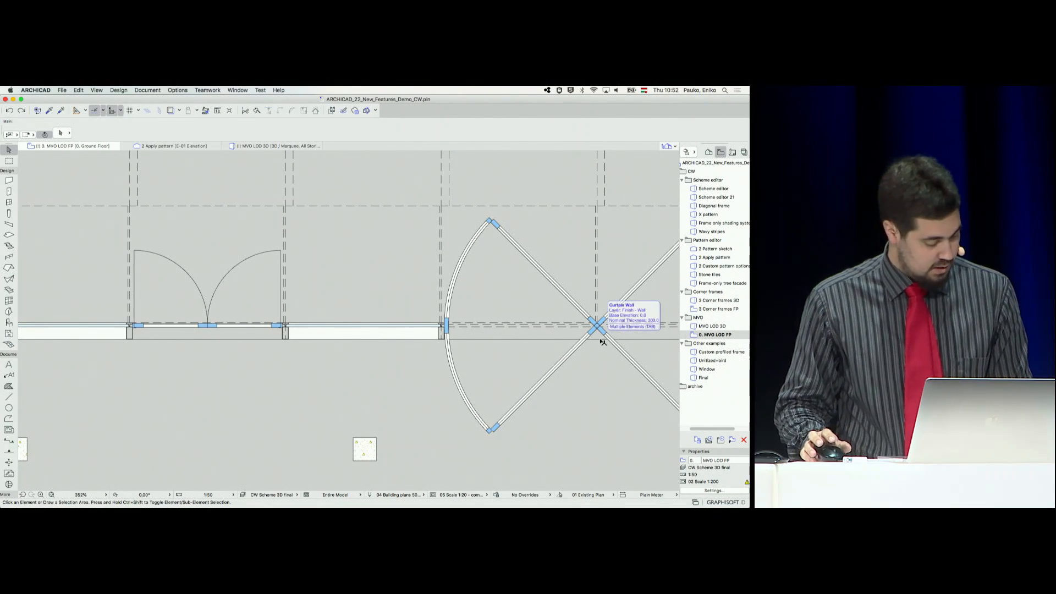
pyautogui.click(602, 342)
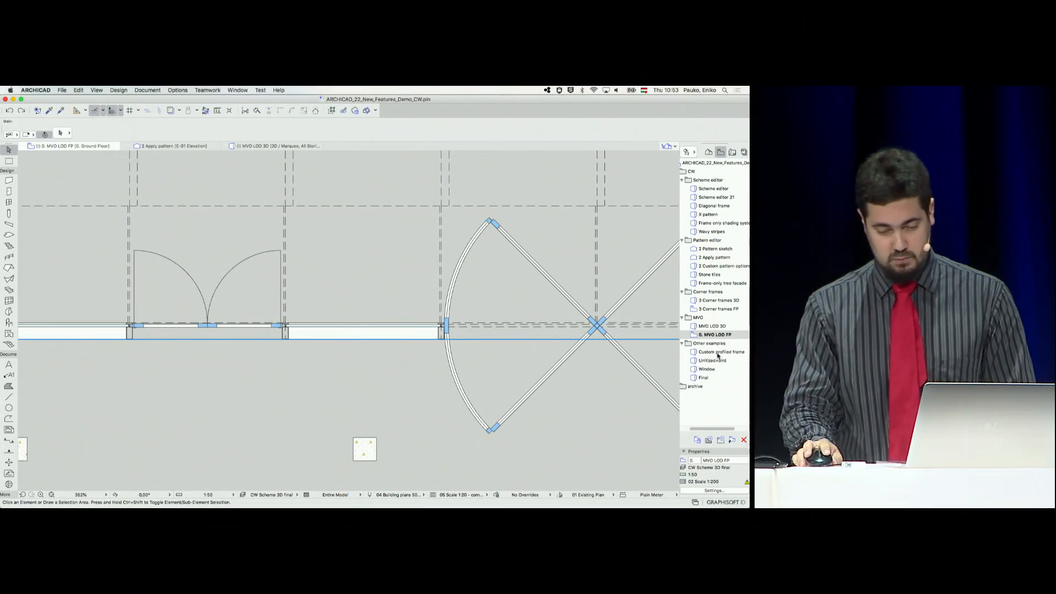
# Open the Custom profiled frame 3D view and examine the cut frame profile from the other side
pyautogui.click(717, 353)
pyautogui.doubleClick(717, 353)
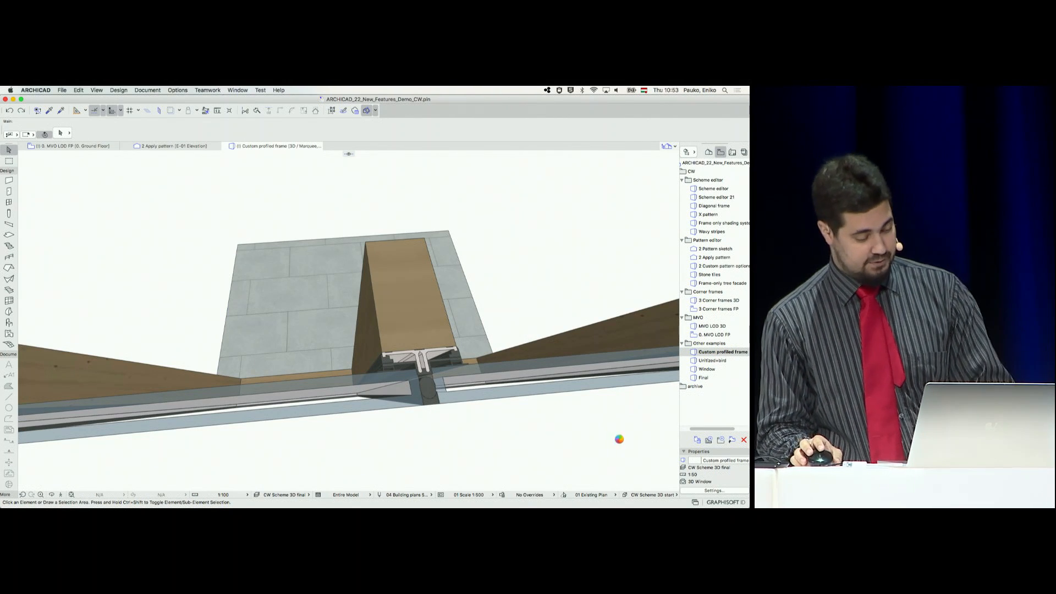
pyautogui.moveTo(588, 443); pyautogui.dragTo(559, 441)
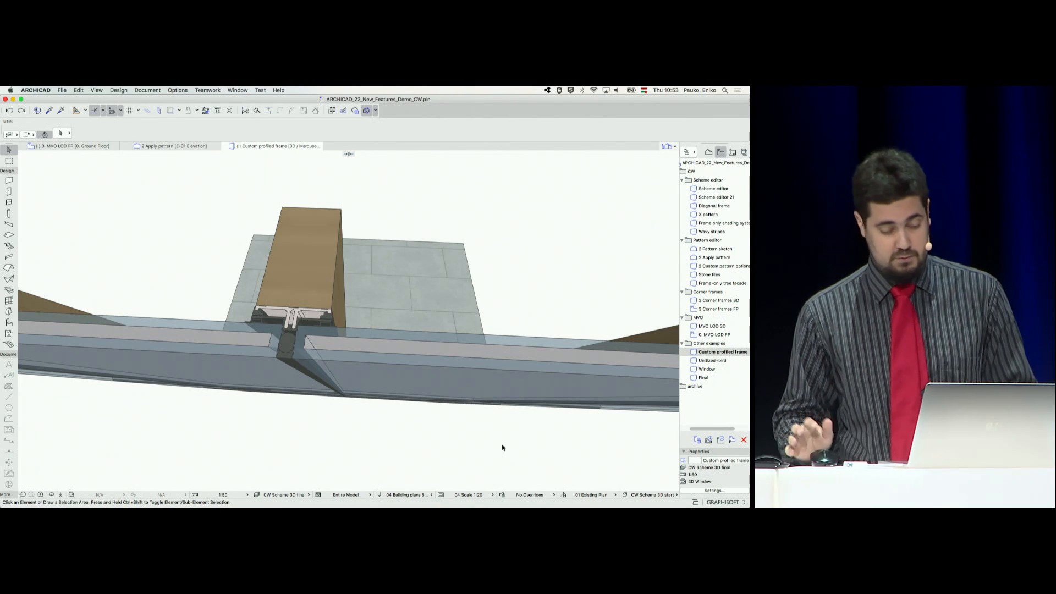
# Open the Unitized+bird 3D view, cut the model open with the 3D cutaway and examine the cut mullion near the corner
pyautogui.doubleClick(707, 361)
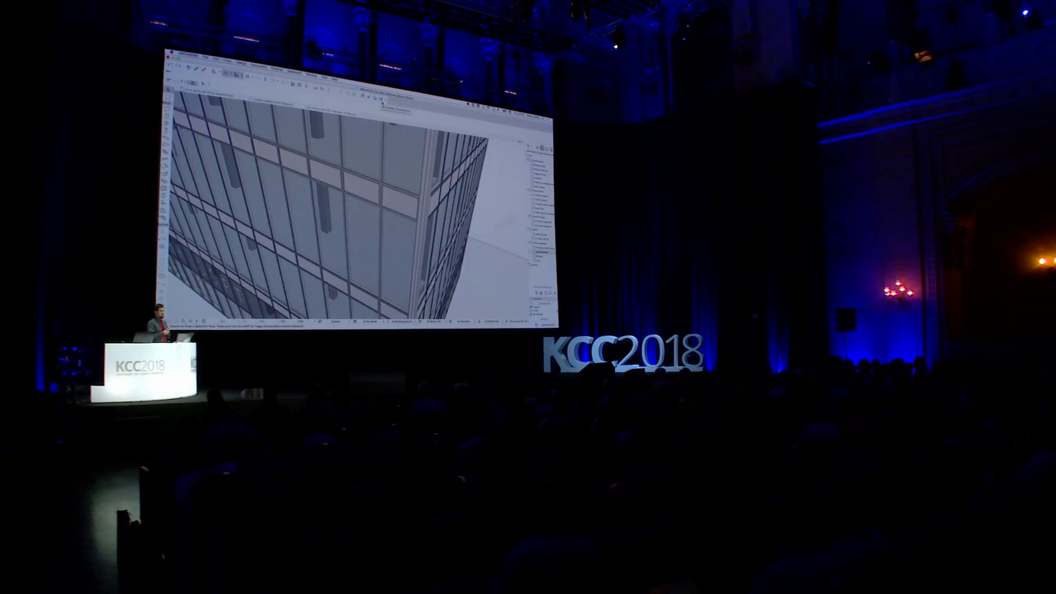
pyautogui.click(376, 94)
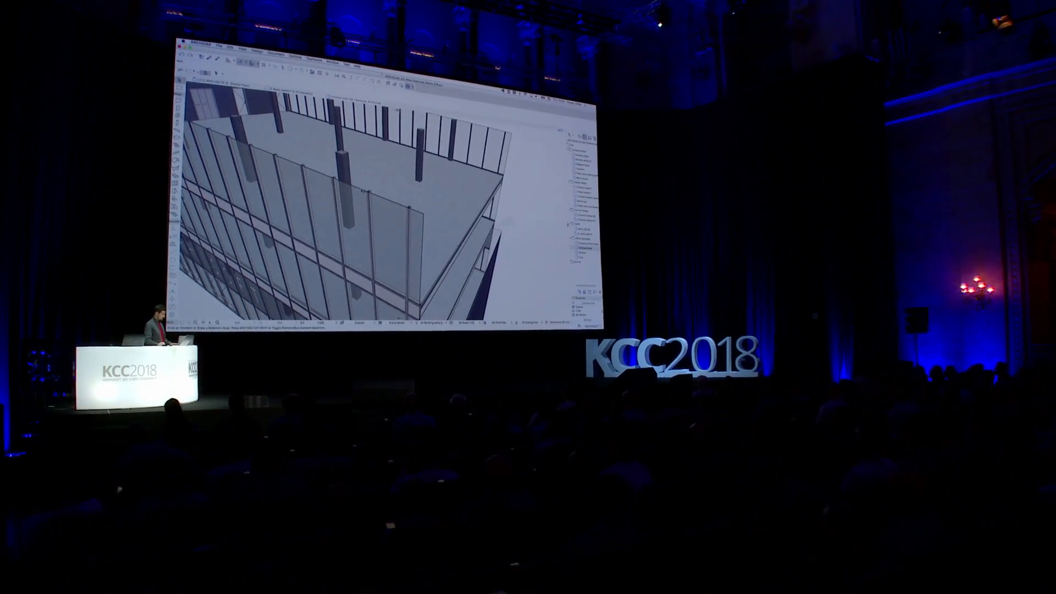
pyautogui.scroll(5, 363, 192)
pyautogui.scroll(4, 387, 187)
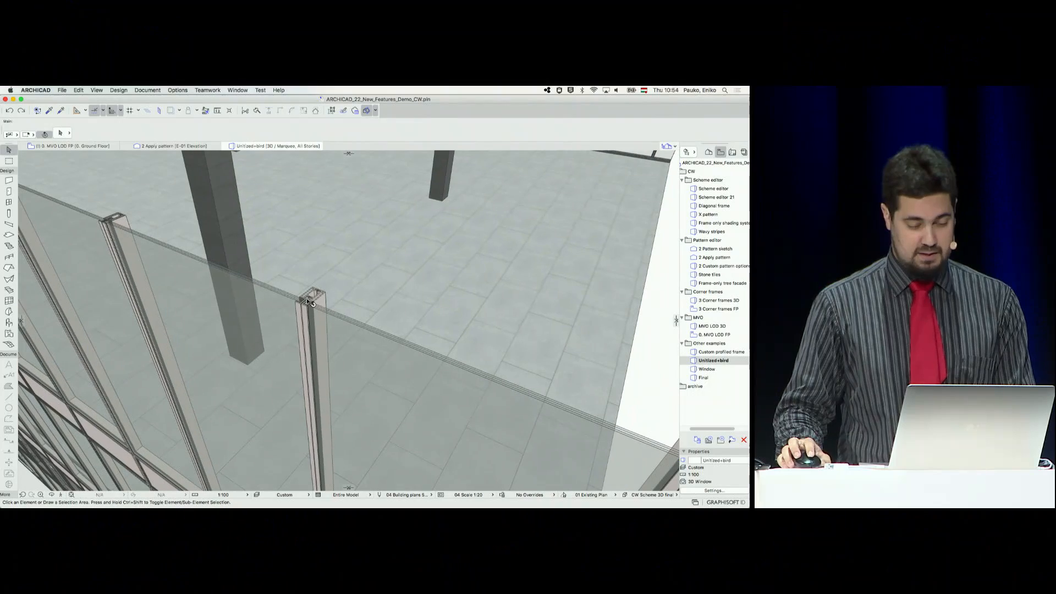
pyautogui.scroll(2, 312, 298)
pyautogui.scroll(1, 312, 300)
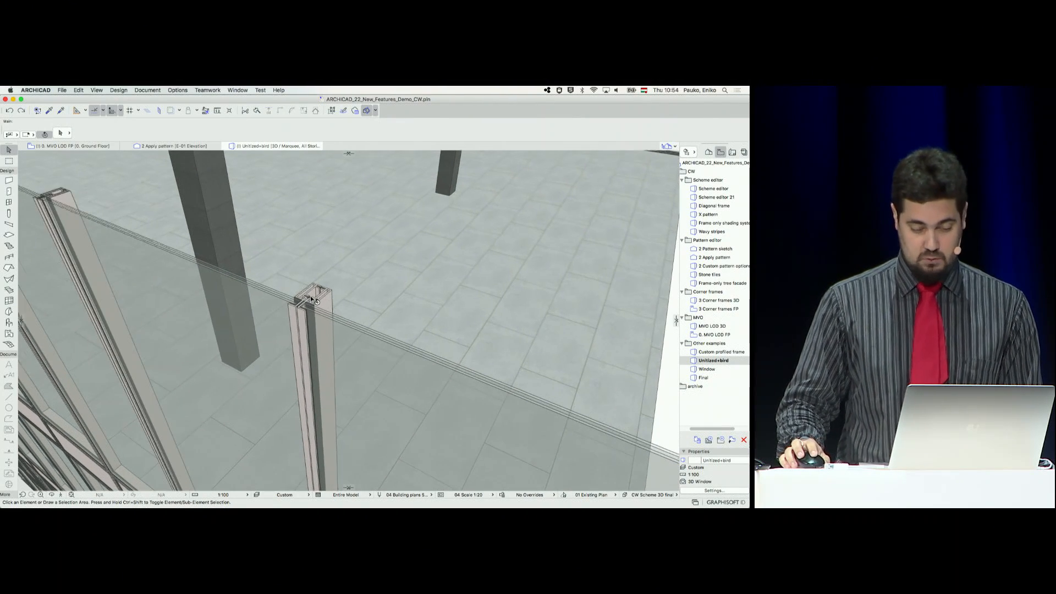
pyautogui.moveTo(311, 300); pyautogui.dragTo(326, 322, button='middle')
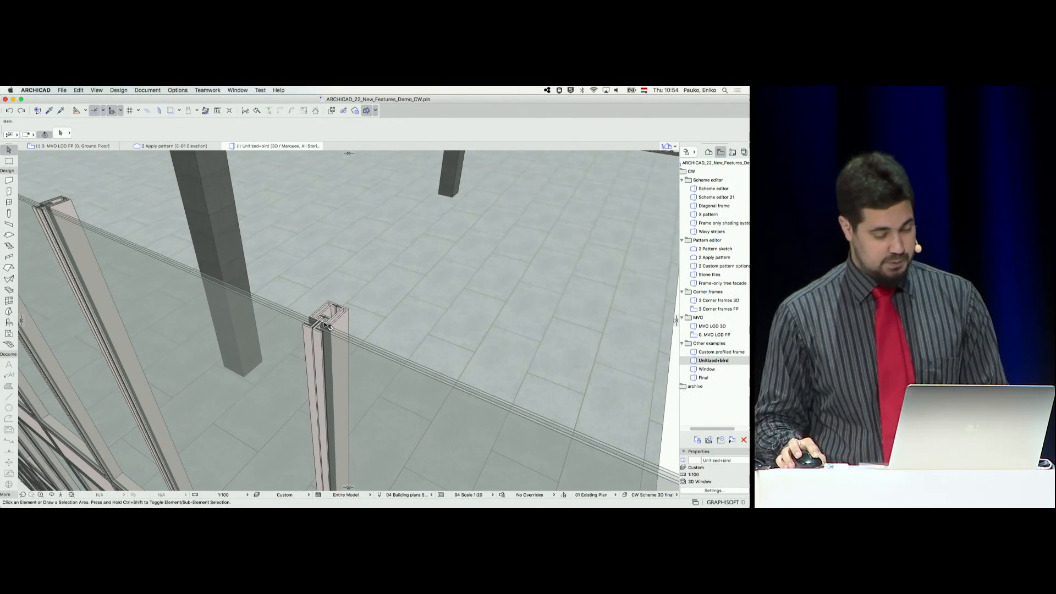
# Enter the curtain wall's edit mode and delete the glazed panel beside the cut mullion
pyautogui.click(519, 410)
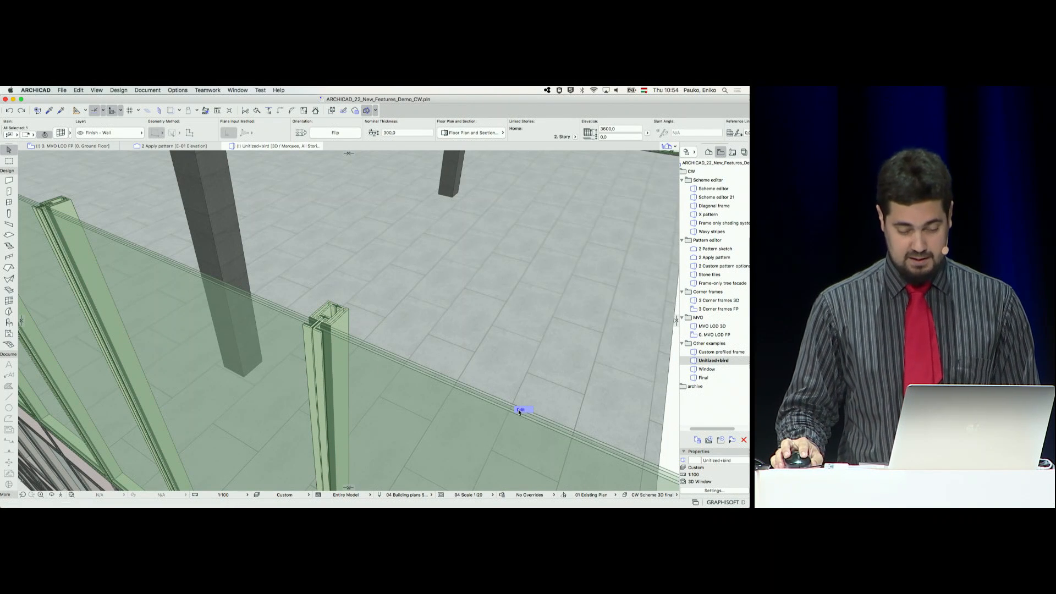
pyautogui.doubleClick(385, 401)
pyautogui.click(373, 385)
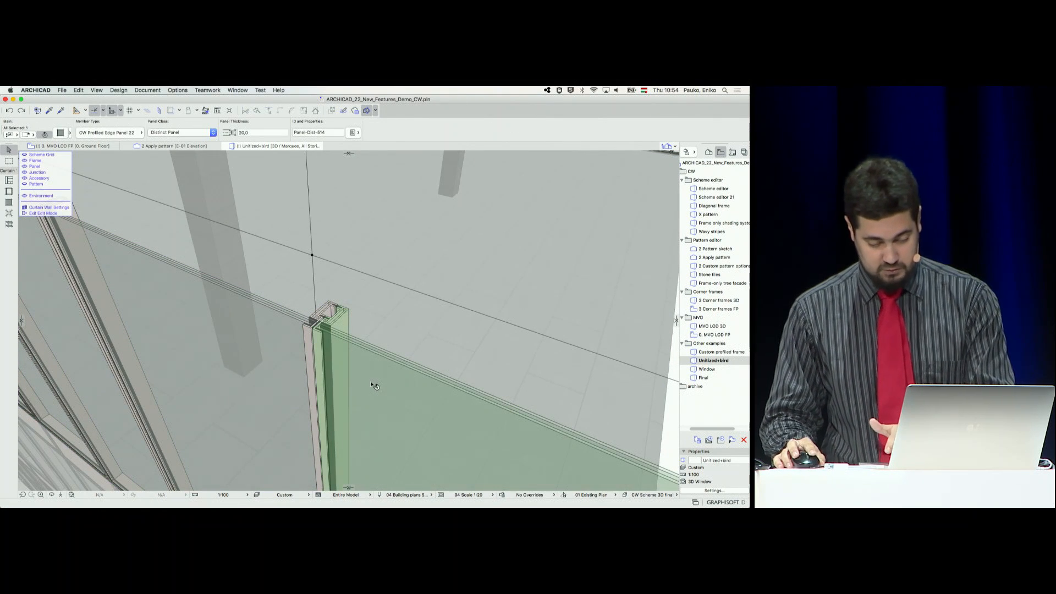
pyautogui.press('Delete')
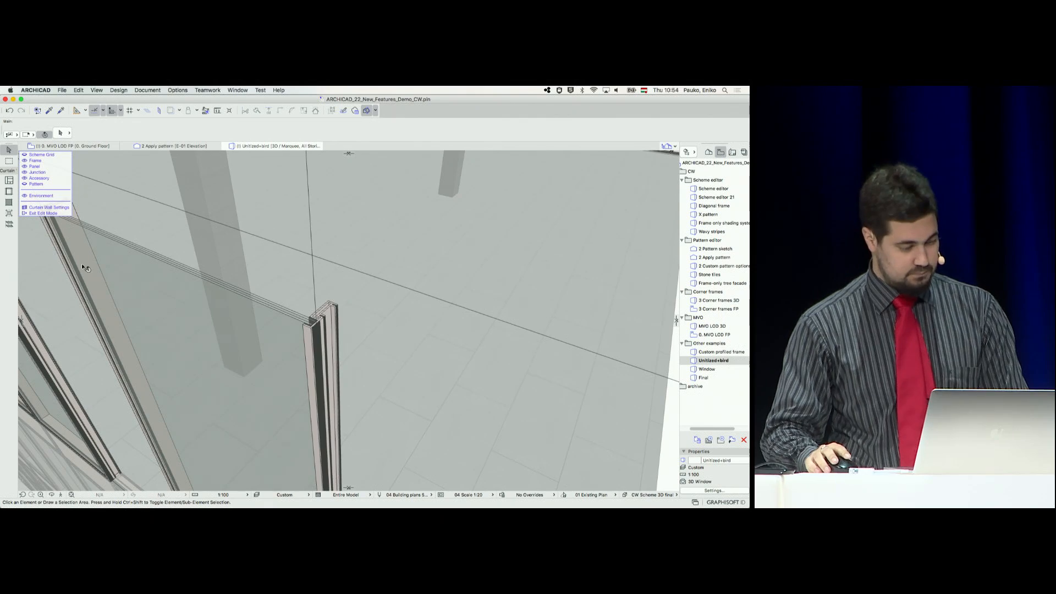
# Turn on the Bird 1 silhouette for one glazed panel in the cut row and view the panel from the front
pyautogui.scroll(-5, 82, 267)
pyautogui.moveTo(83, 266); pyautogui.dragTo(361, 284, button='middle')
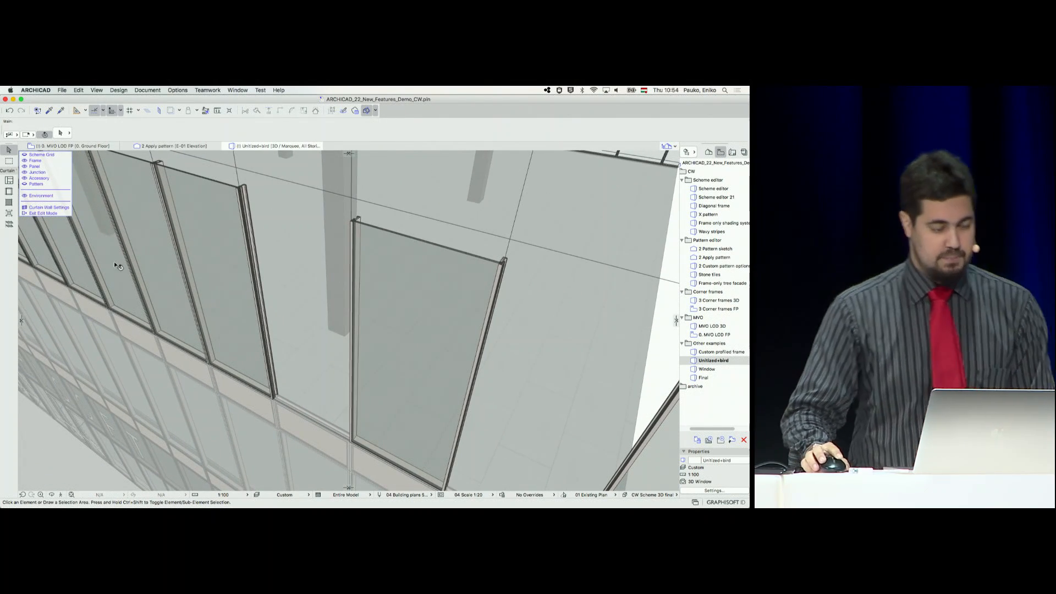
pyautogui.click(150, 254)
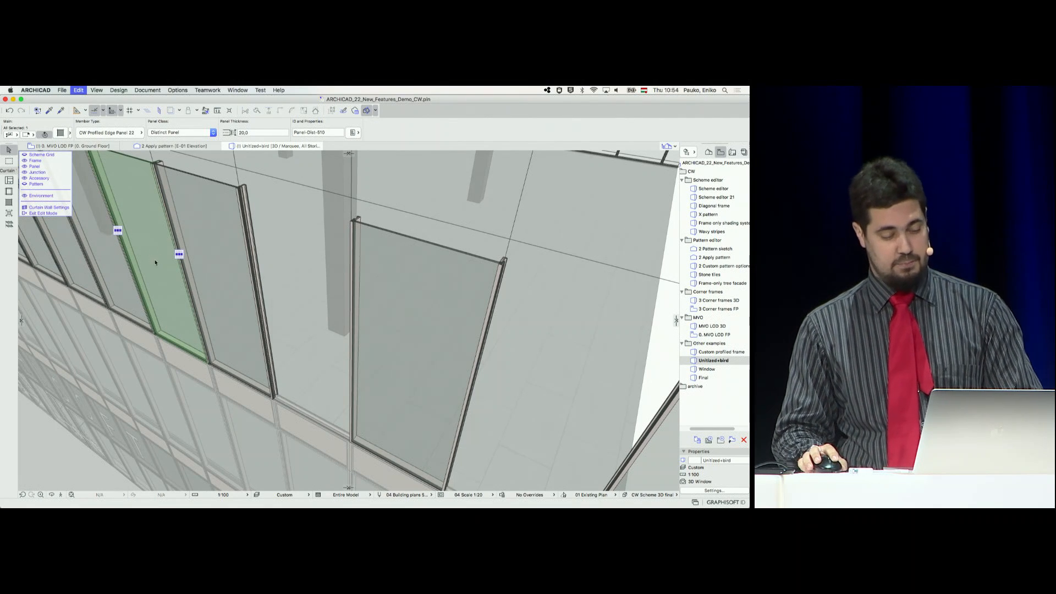
pyautogui.doubleClick(155, 262)
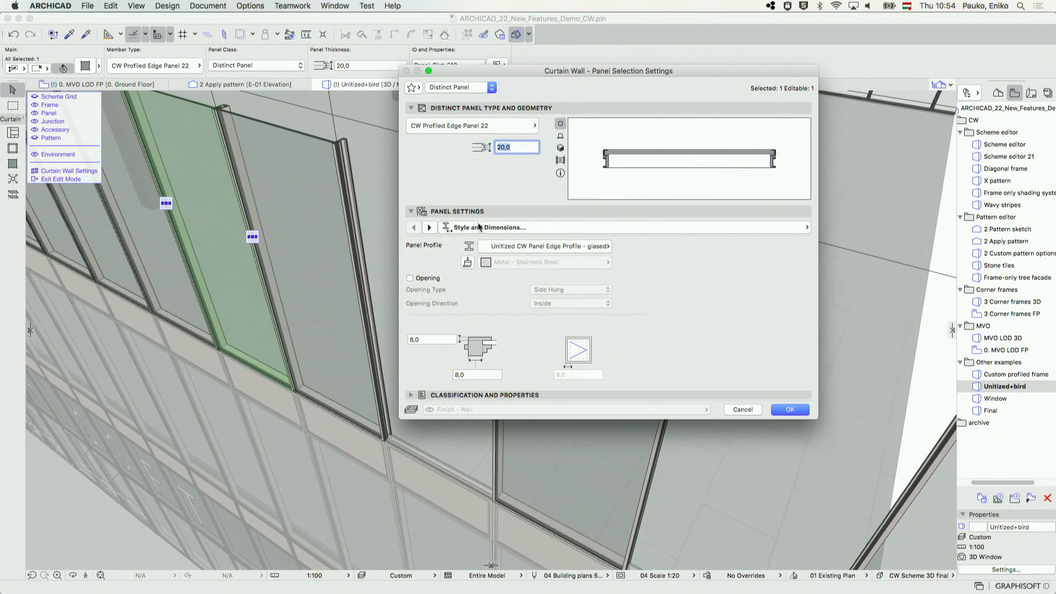
pyautogui.click(430, 228)
pyautogui.click(430, 227)
pyautogui.click(429, 227)
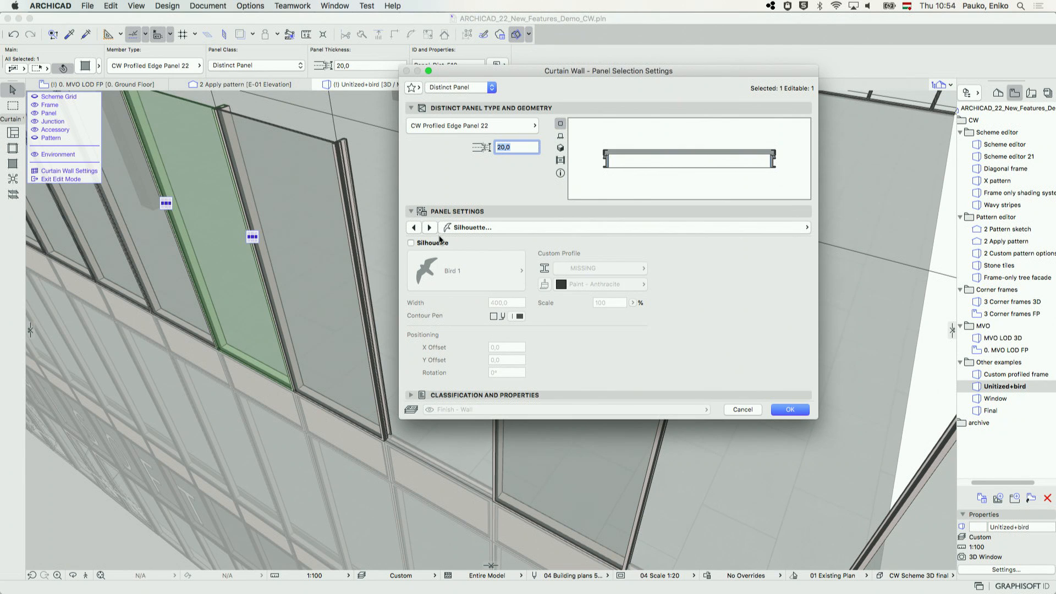
pyautogui.click(438, 245)
pyautogui.click(789, 409)
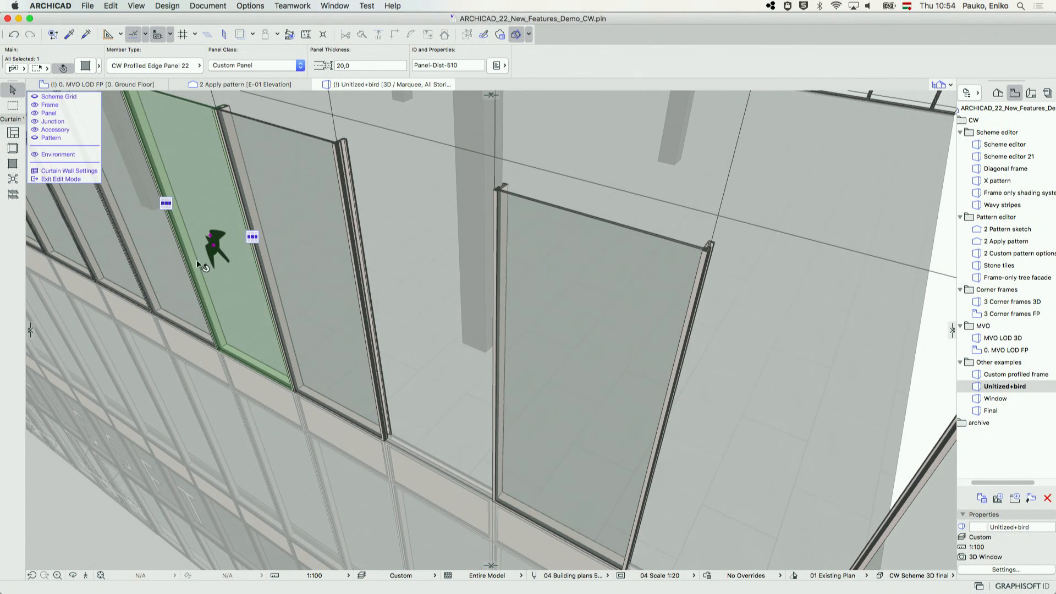
pyautogui.moveTo(210, 275); pyautogui.dragTo(489, 271, button='middle')
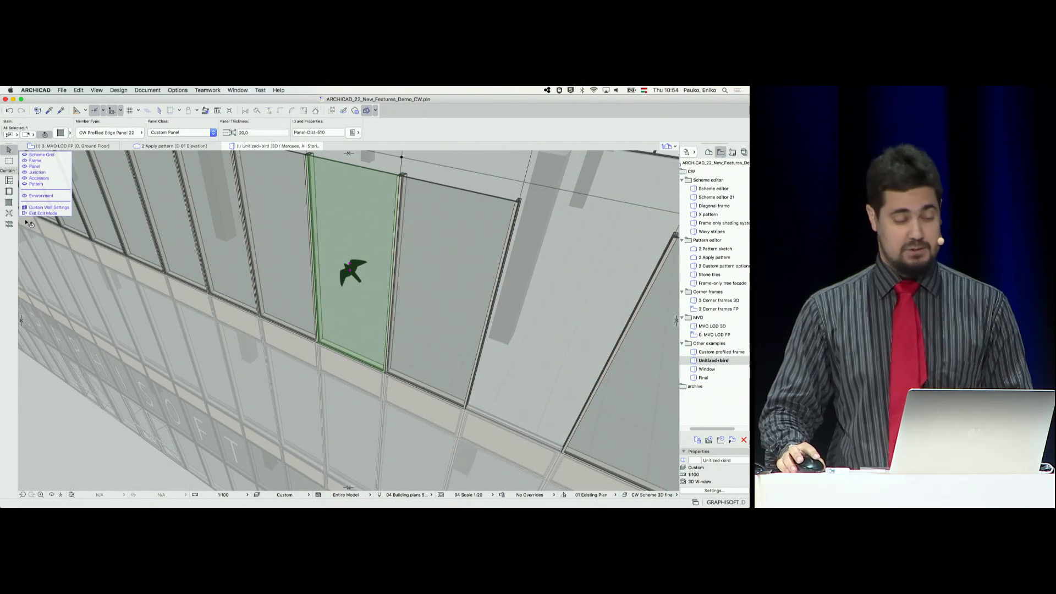
# Exit the curtain wall's edit mode and open the Window 3D view
pyautogui.click(203, 281)
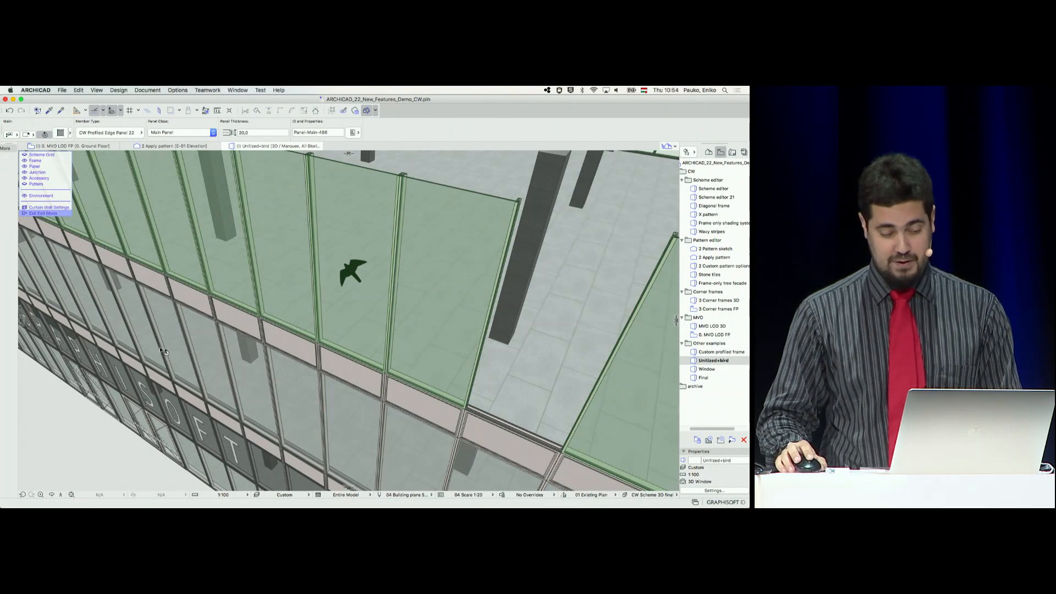
pyautogui.keyDown('shift'); pyautogui.moveTo(135, 364); pyautogui.dragTo(368, 240, button='middle'); pyautogui.keyUp('shift')
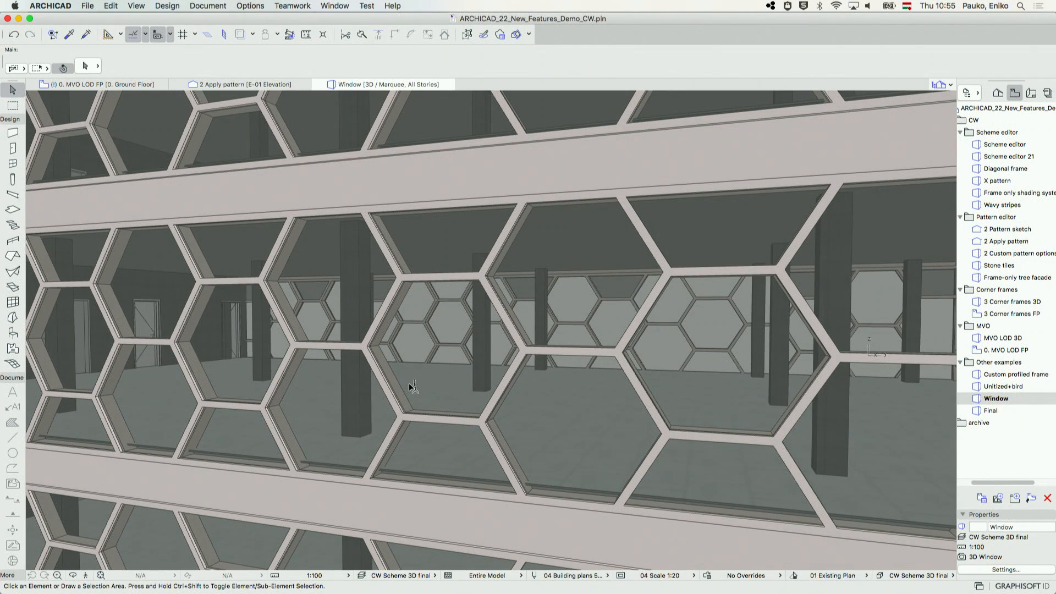
# Enter the hexagonal curtain wall's edit mode and assign the Poligonal window class to one hexagonal panel in the middle band
pyautogui.click(426, 358)
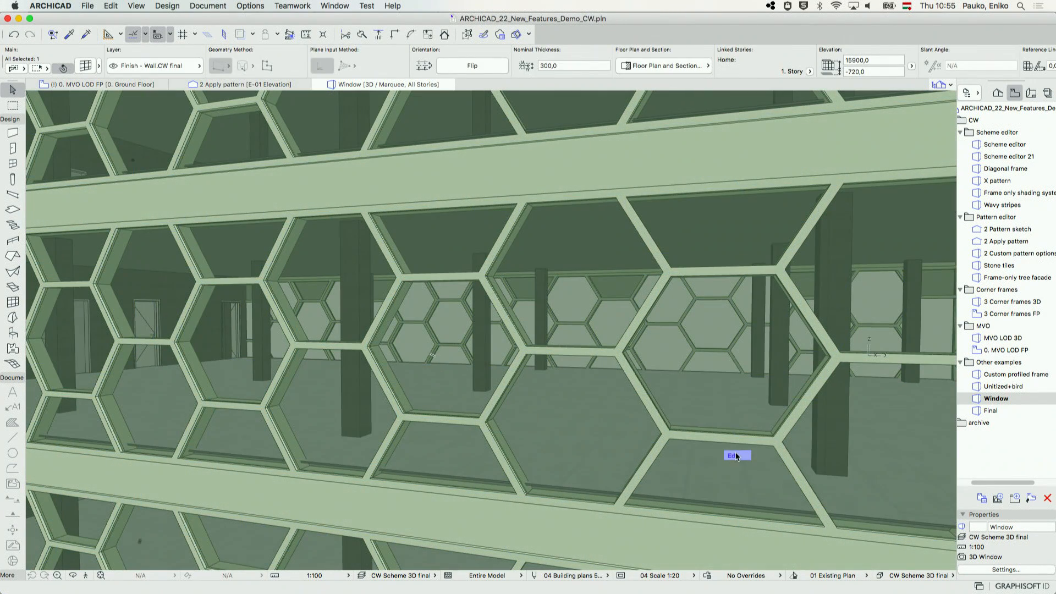
pyautogui.doubleClick(451, 330)
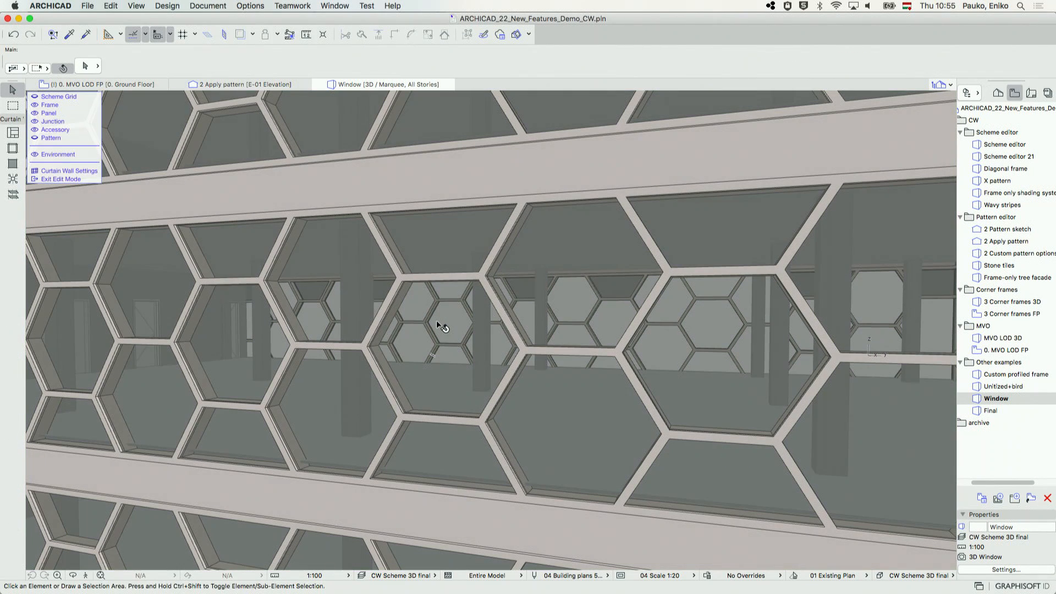
pyautogui.click(437, 320)
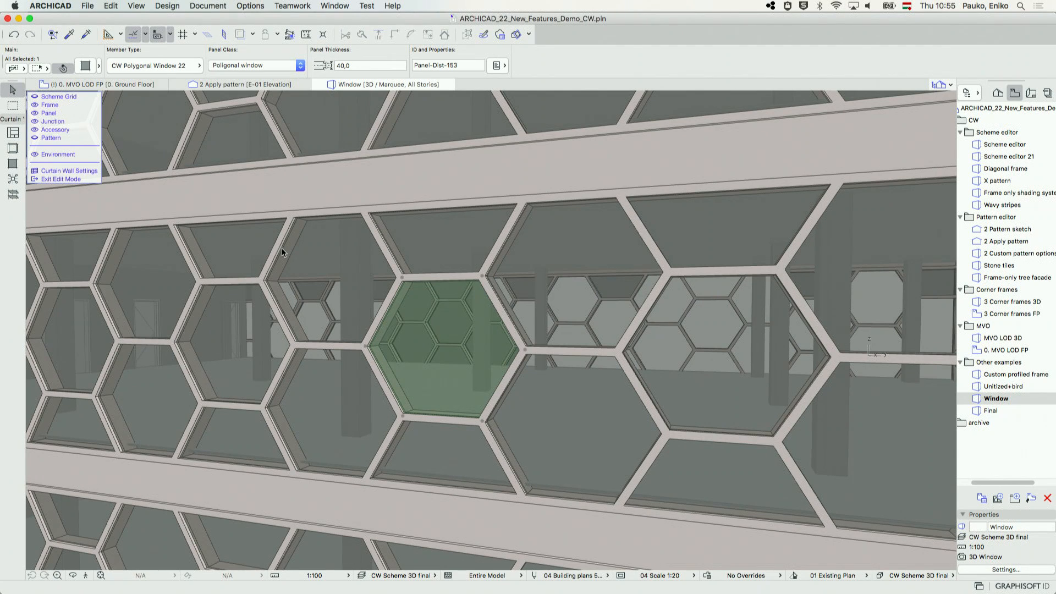
pyautogui.keyDown('shift'); pyautogui.moveTo(397, 379); pyautogui.dragTo(357, 395, button='middle'); pyautogui.keyUp('shift')
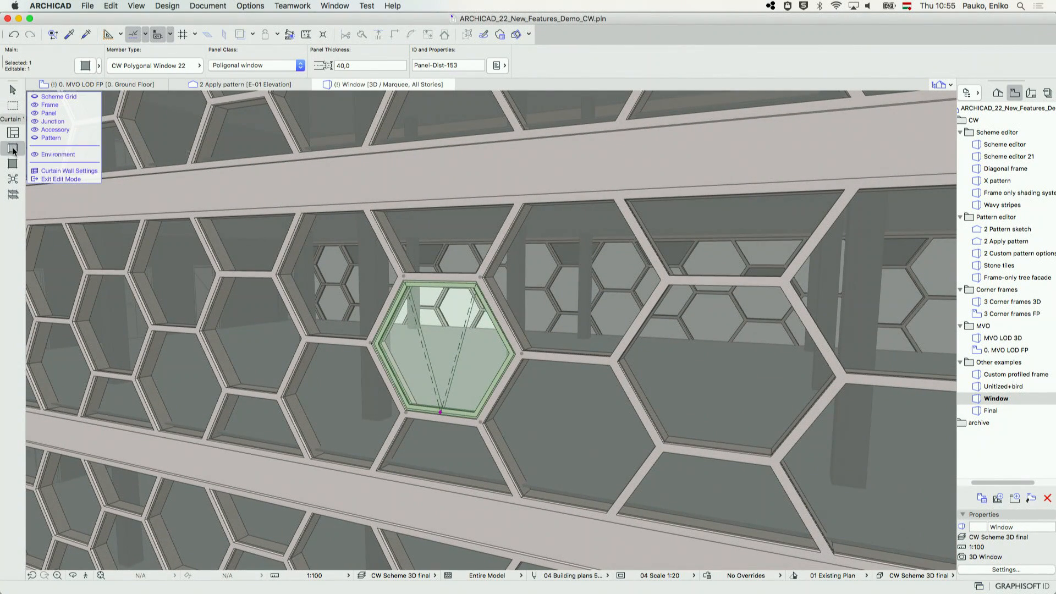
# Add two horizontal Transom Frame members, about 1841.5 long, joining the window's upper and lower corners to the next full hexagon
pyautogui.press('Escape')
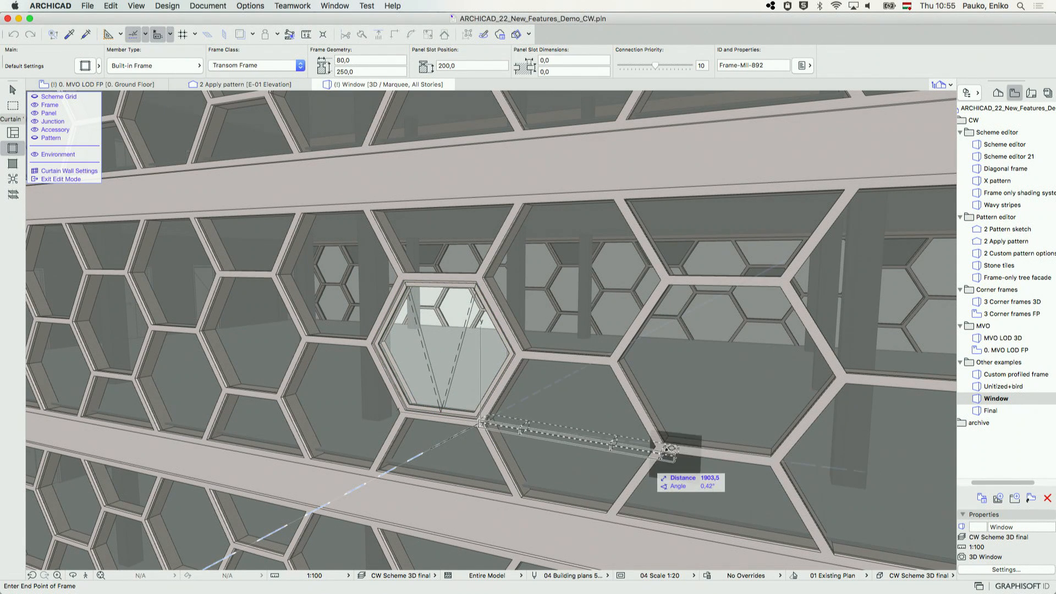
pyautogui.click(480, 279)
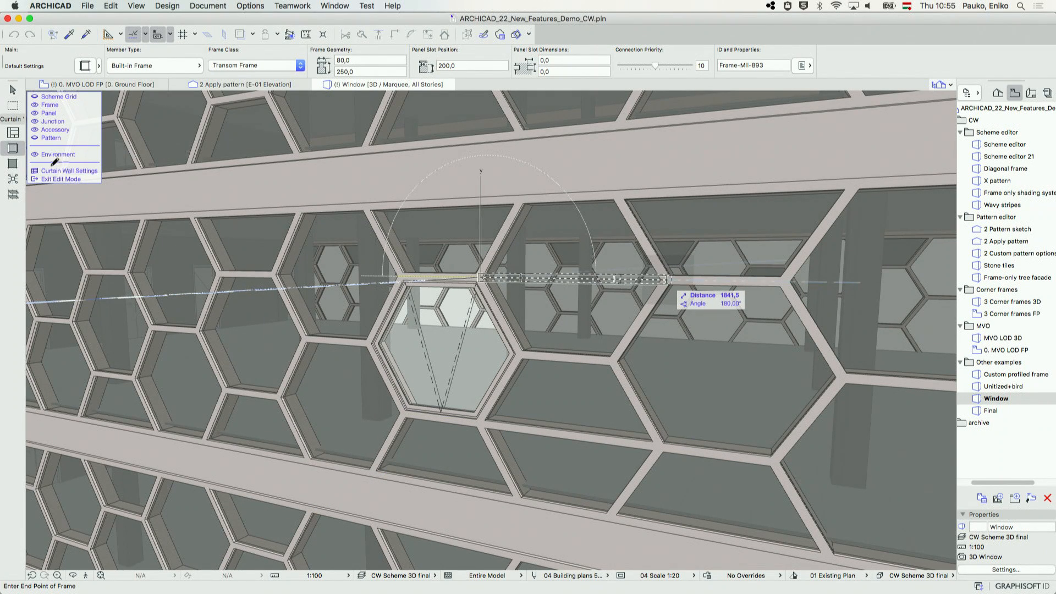
pyautogui.click(13, 91)
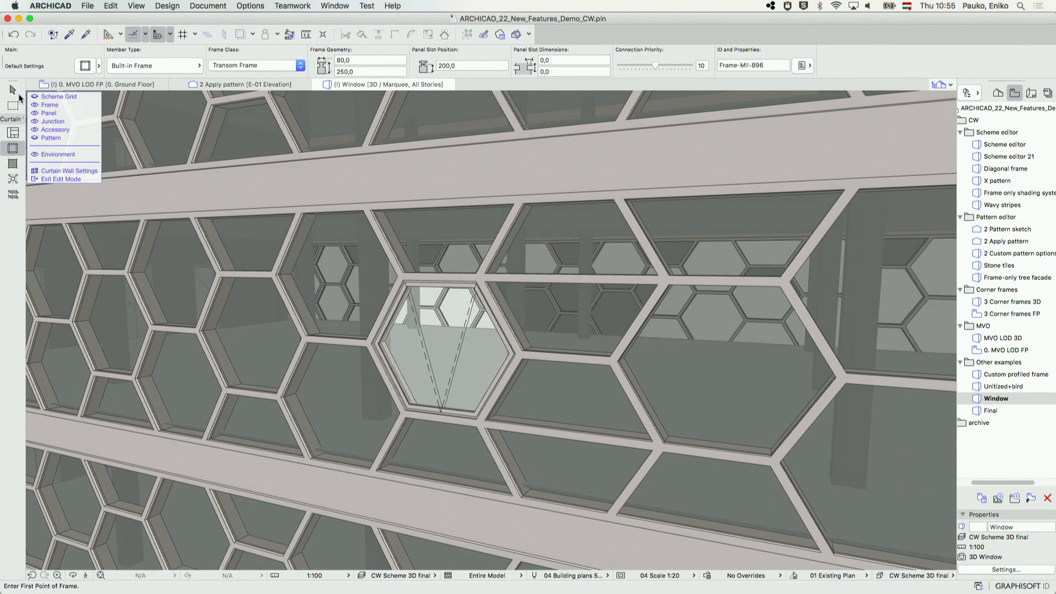
# Delete the frames dividing the window from the neighbouring panels so it spans to the far edge of the next full hexagon
pyautogui.click(501, 319)
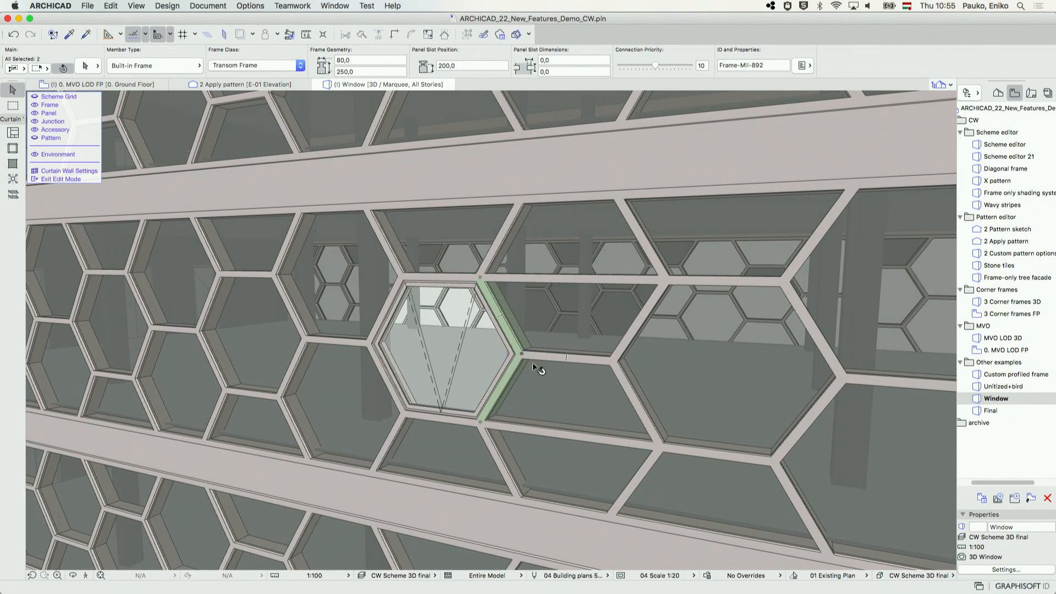
pyautogui.keyDown('shift'); pyautogui.click(550, 354); pyautogui.keyUp('shift')
pyautogui.press('Delete')
pyautogui.click(641, 315)
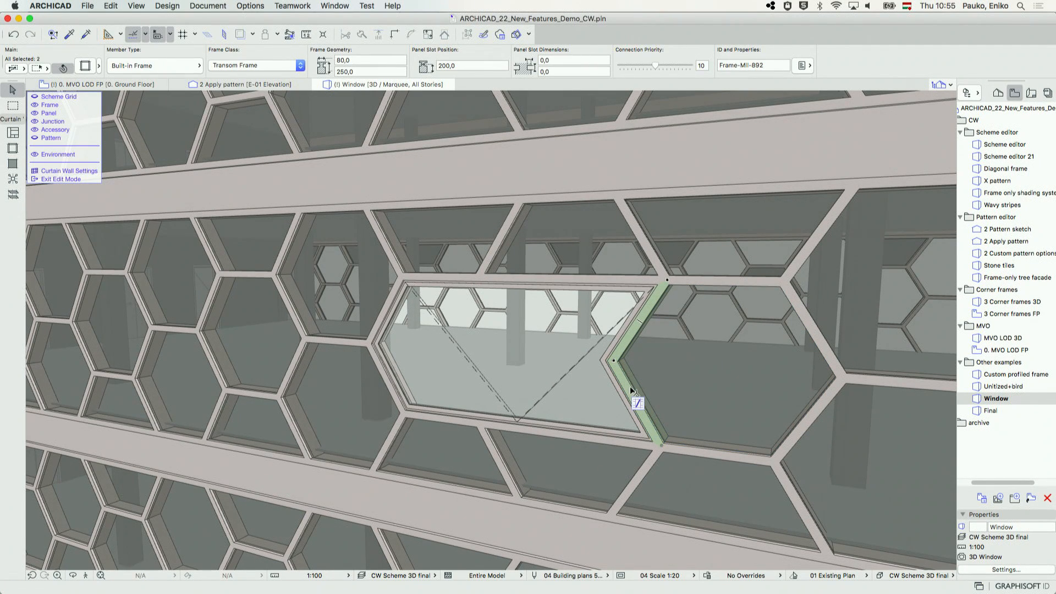
pyautogui.press('Delete')
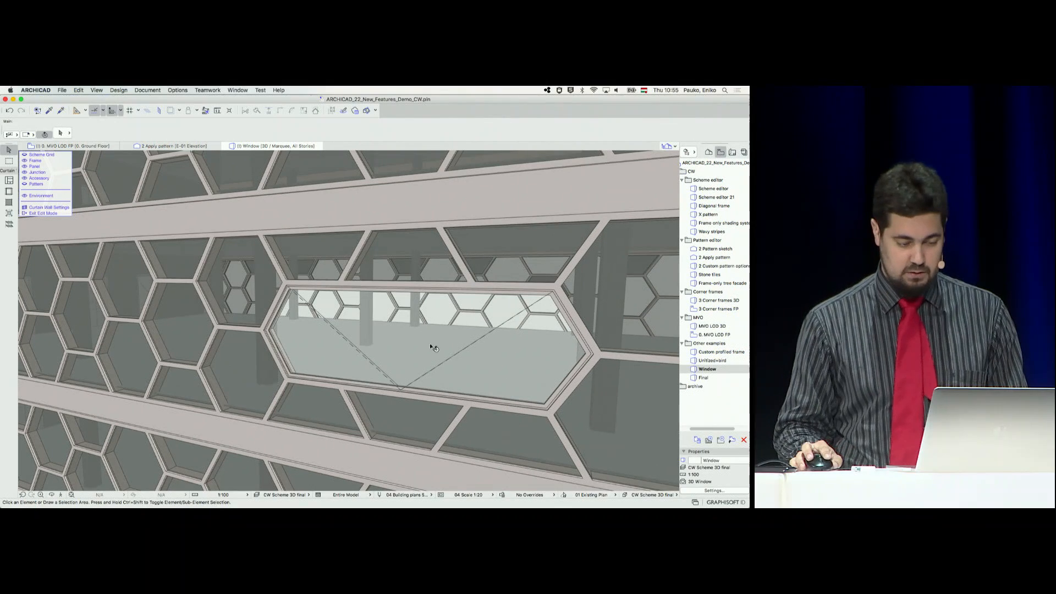
# Set the widened window's 3D Opening Angle to 30 and exit the curtain wall's edit mode
pyautogui.click(424, 365)
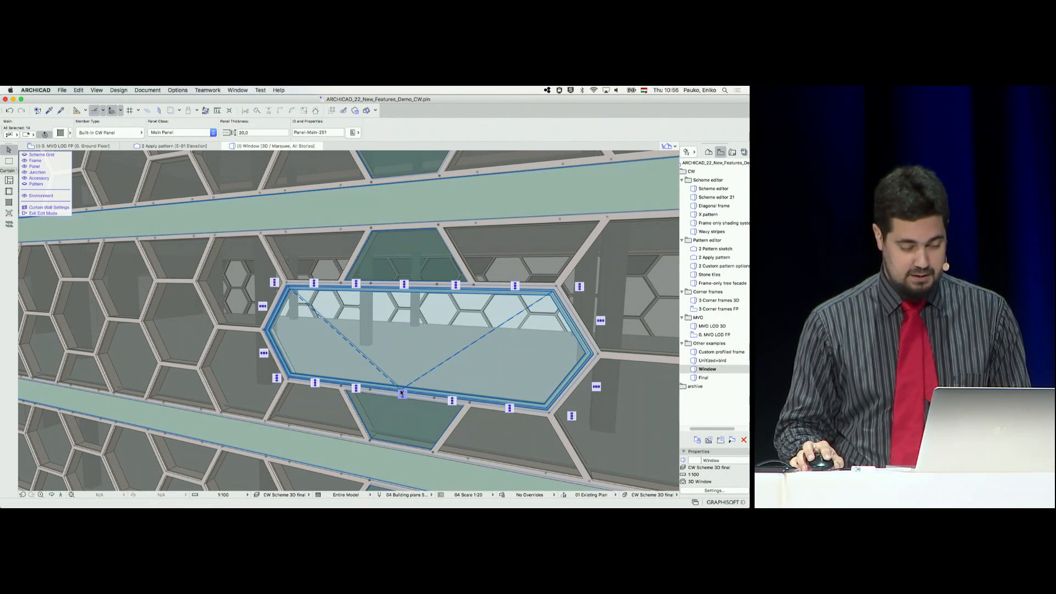
pyautogui.press('Escape')
pyautogui.click(428, 372)
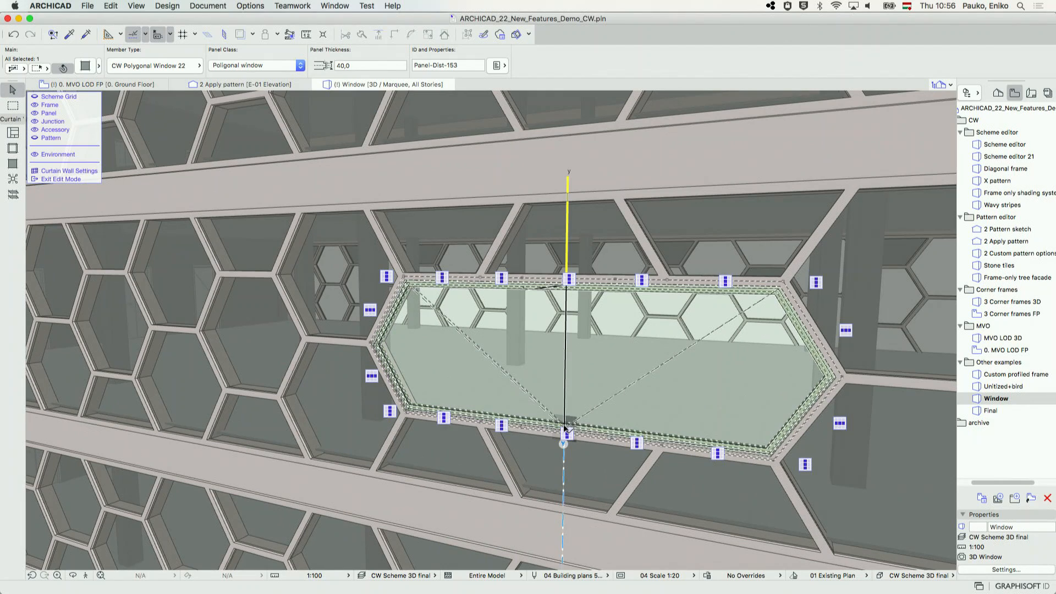
pyautogui.click(565, 428)
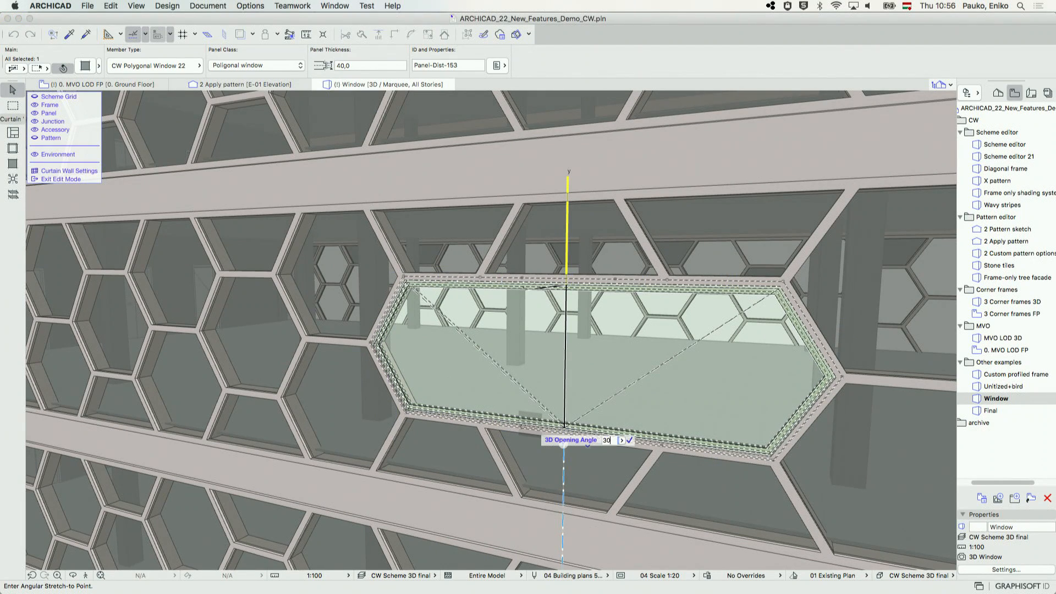
pyautogui.click(522, 437)
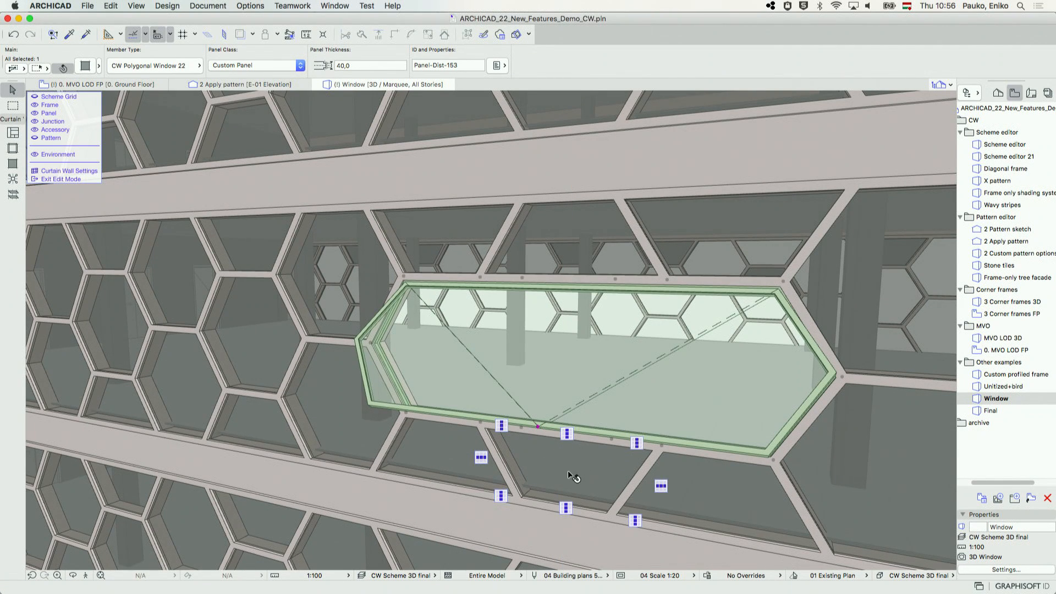
pyautogui.click(61, 177)
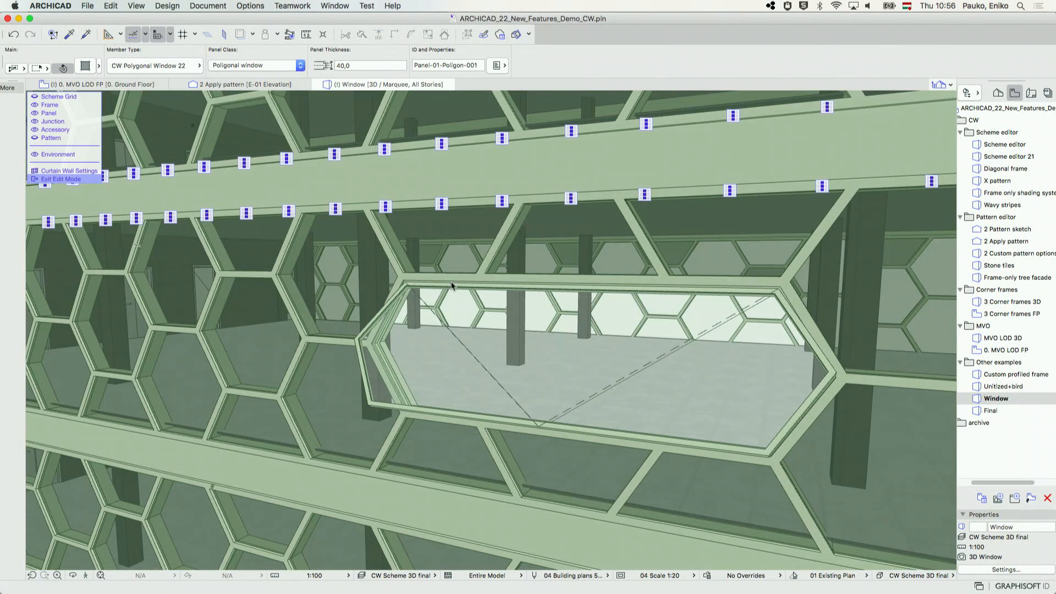
# Open the Final 3D view and fly along the street to examine the building facades
pyautogui.click(990, 411)
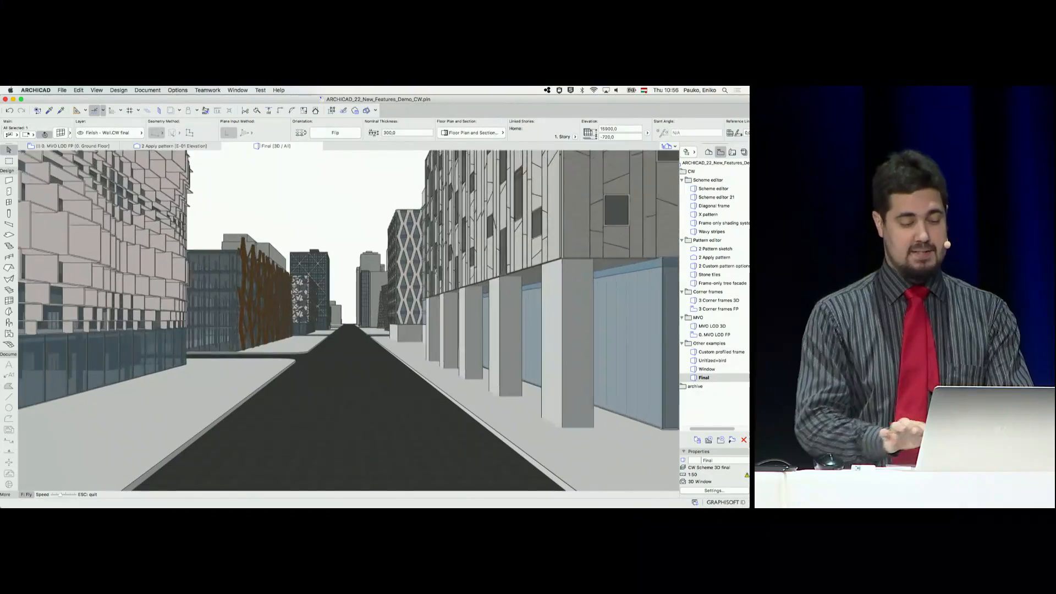
pyautogui.press('Up')
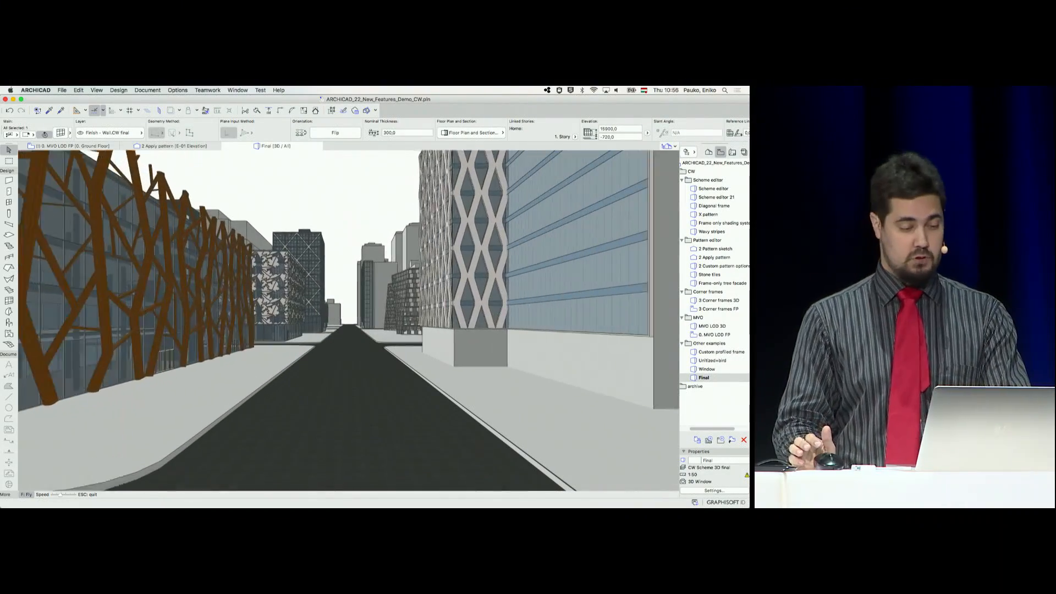
pyautogui.press('Up')
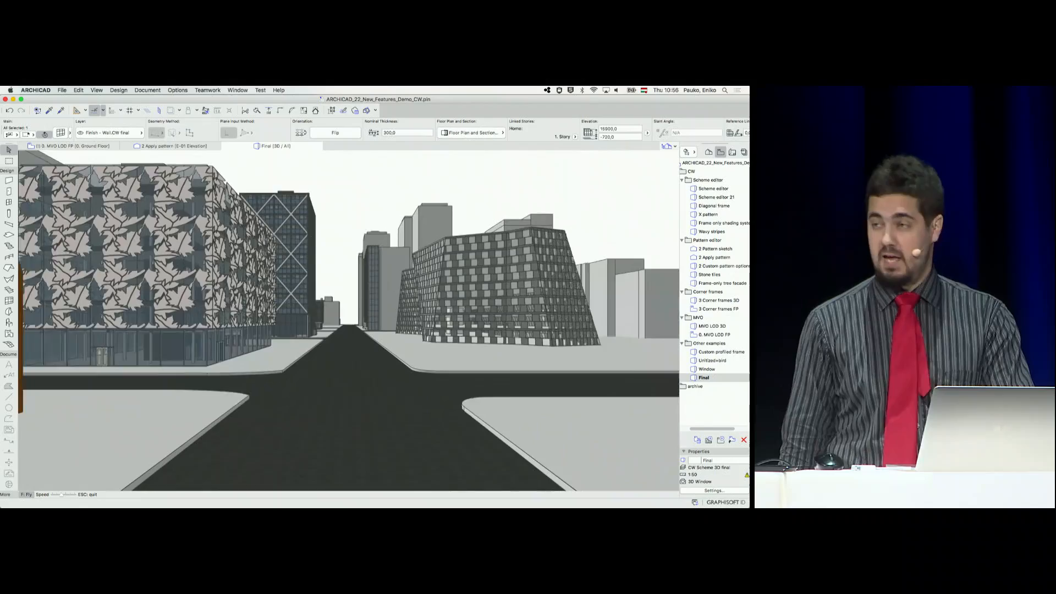
pyautogui.press('Up')
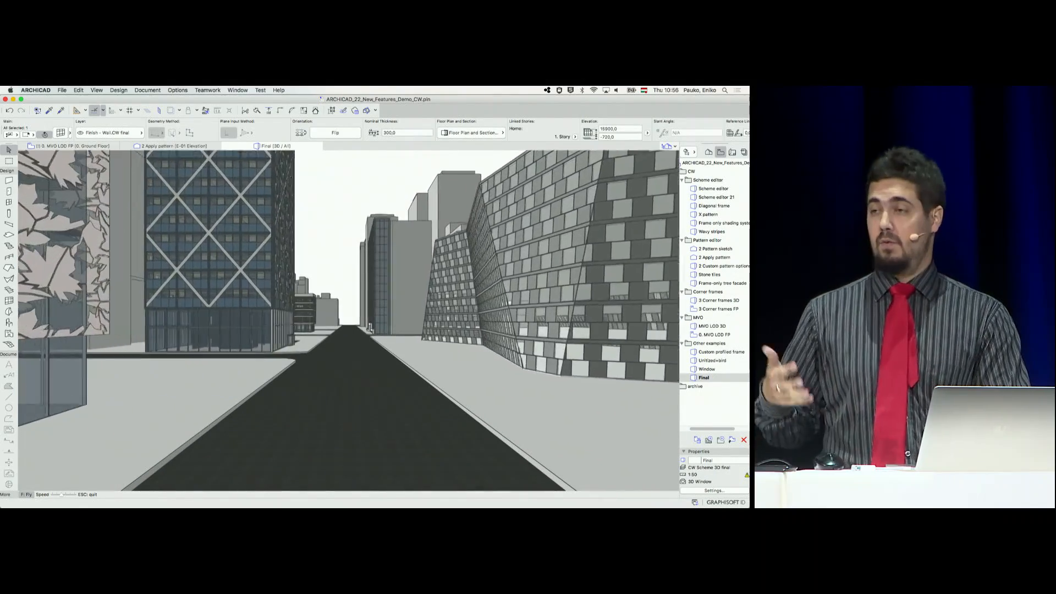
pyautogui.press('Up')
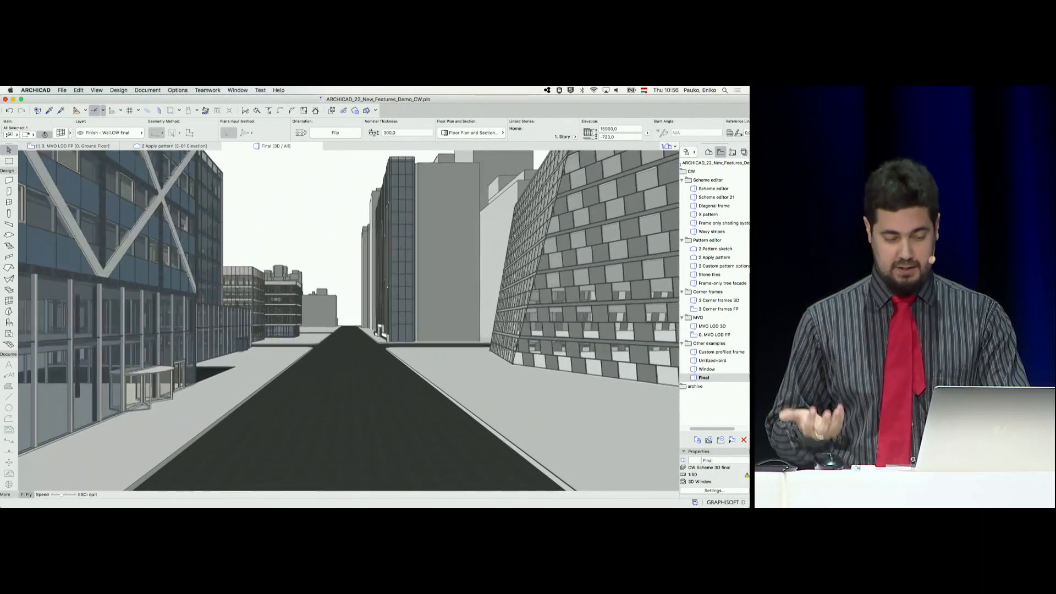
pyautogui.press('Up')
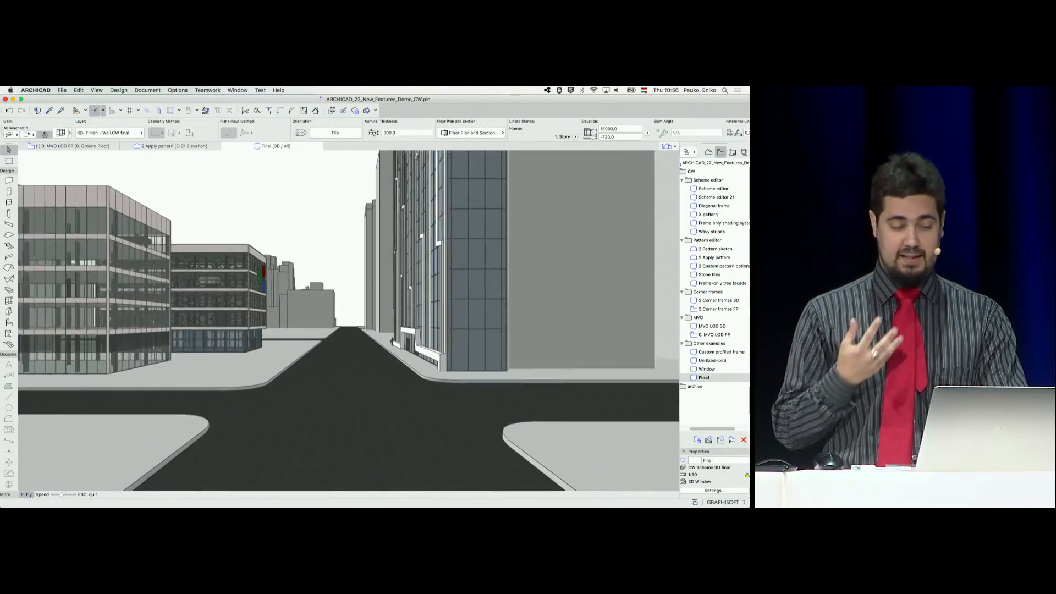
pyautogui.press('Up')
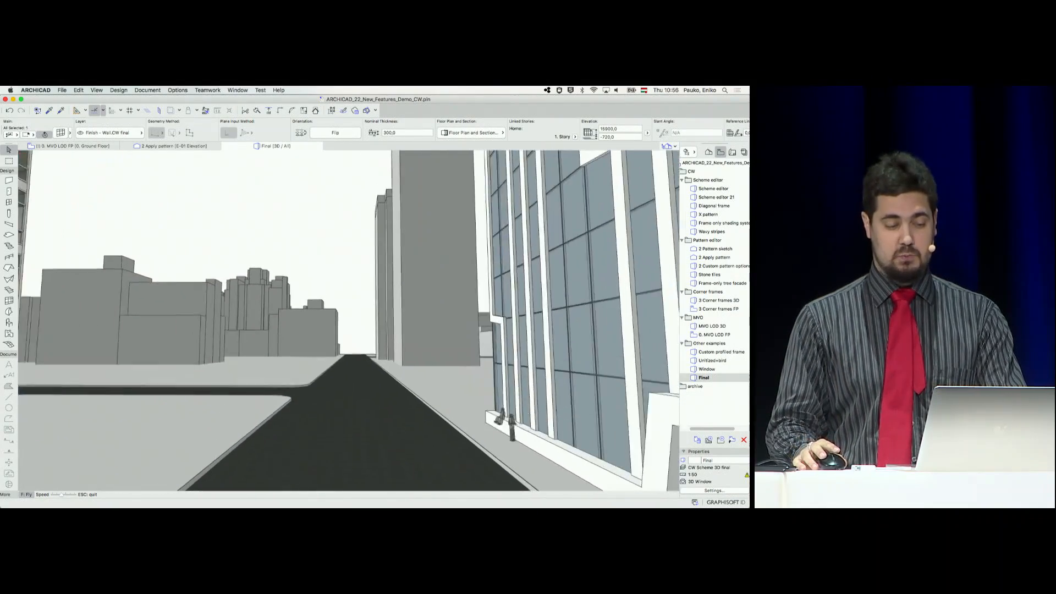
pyautogui.press('Up')
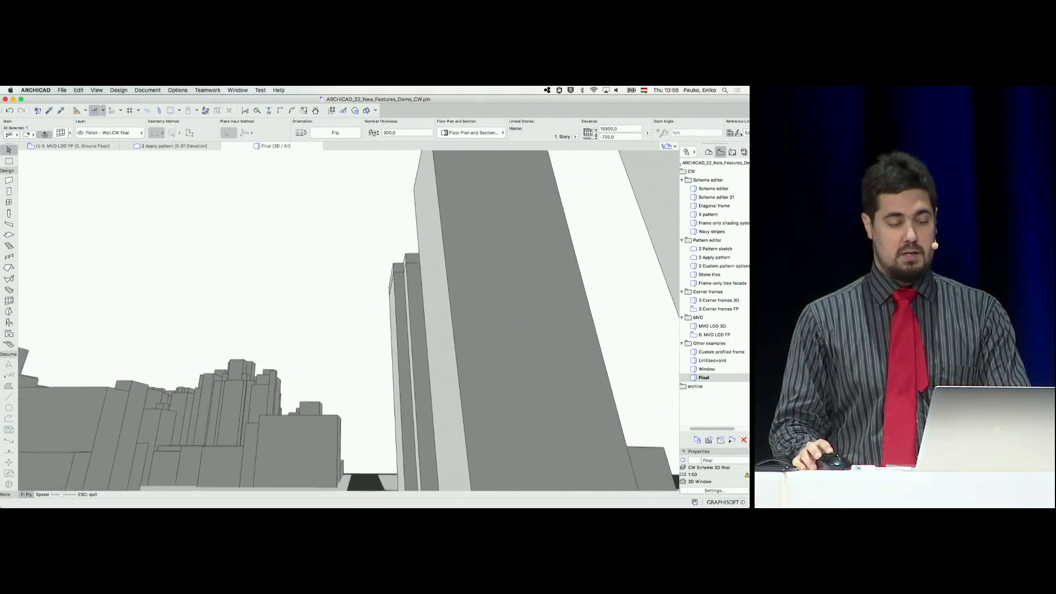
pyautogui.press('Up')
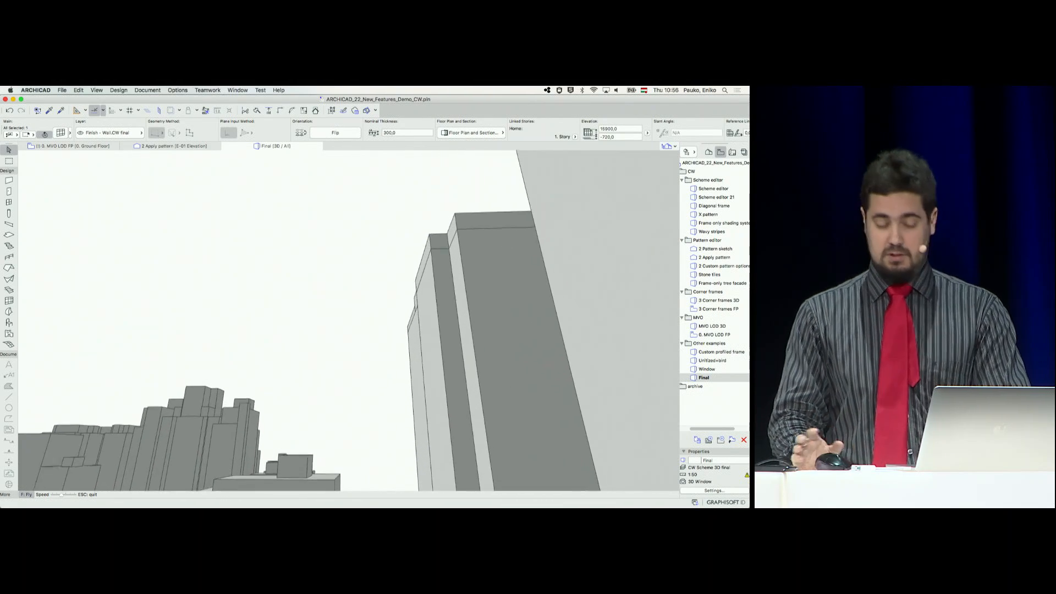
pyautogui.press('Up')
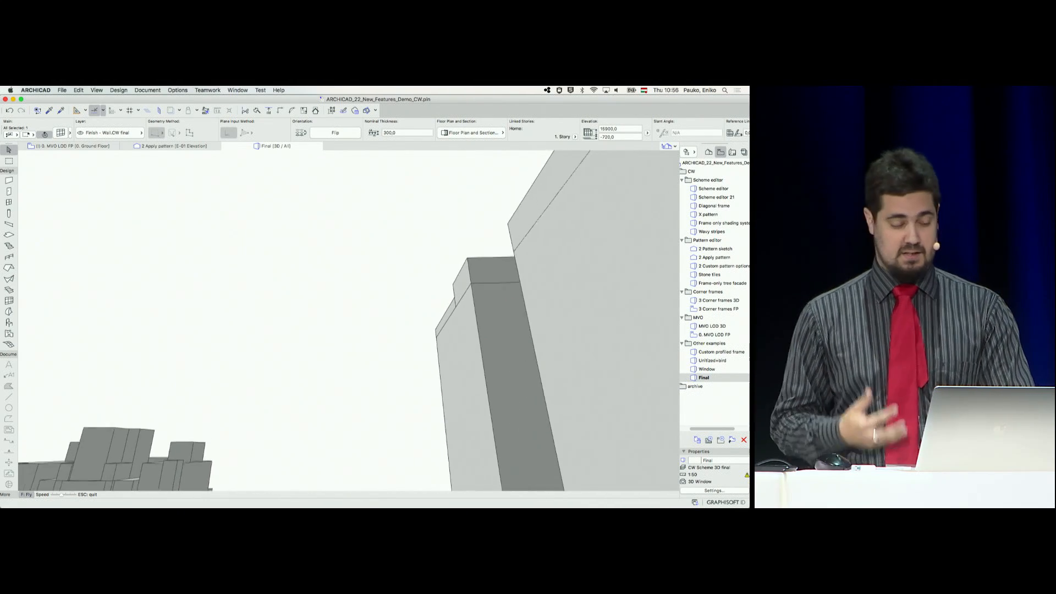
pyautogui.press('Up')
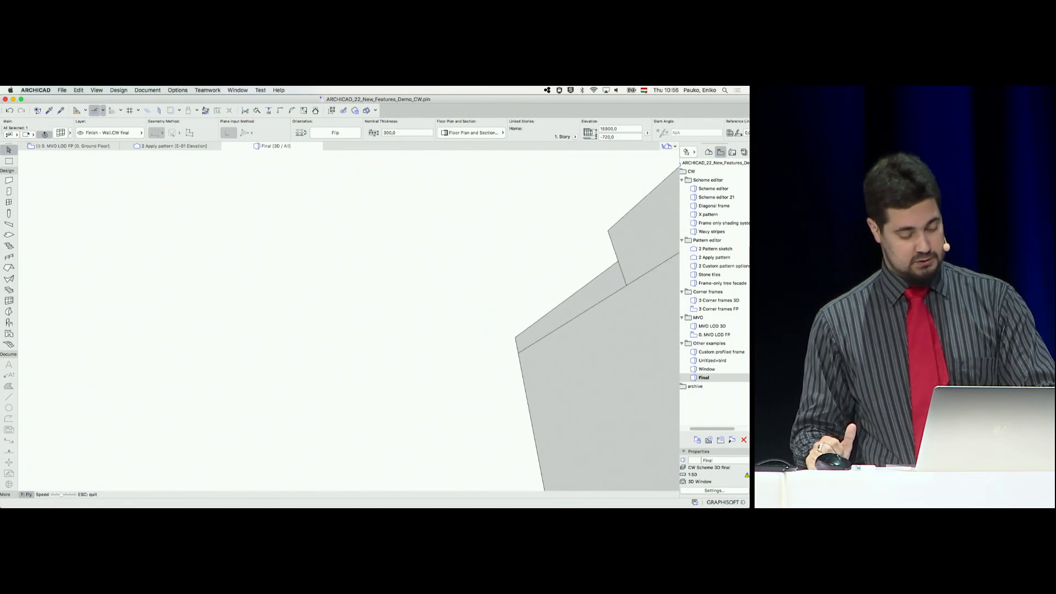
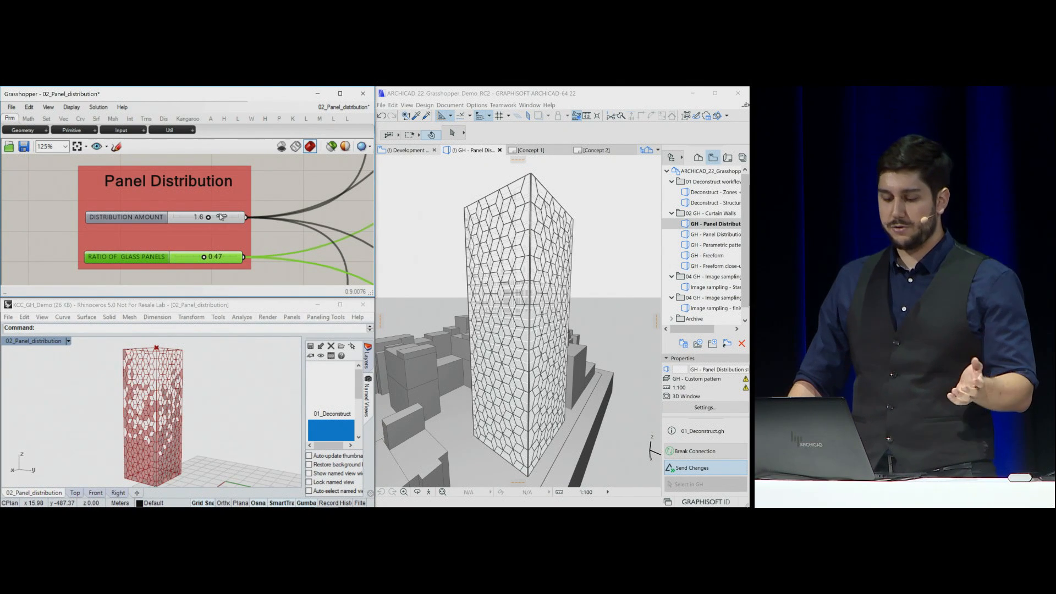
# Set the panels' Distribution Amount to 1.9 and go to the definition's CURTAIN WALL canvas view
pyautogui.moveTo(221, 216); pyautogui.dragTo(257, 213)
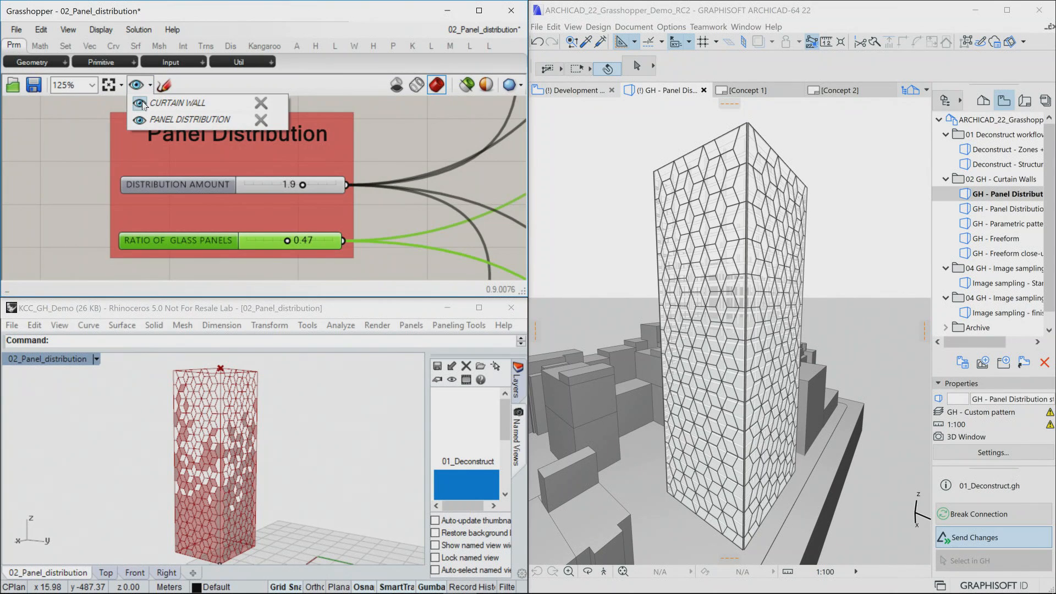
pyautogui.click(141, 104)
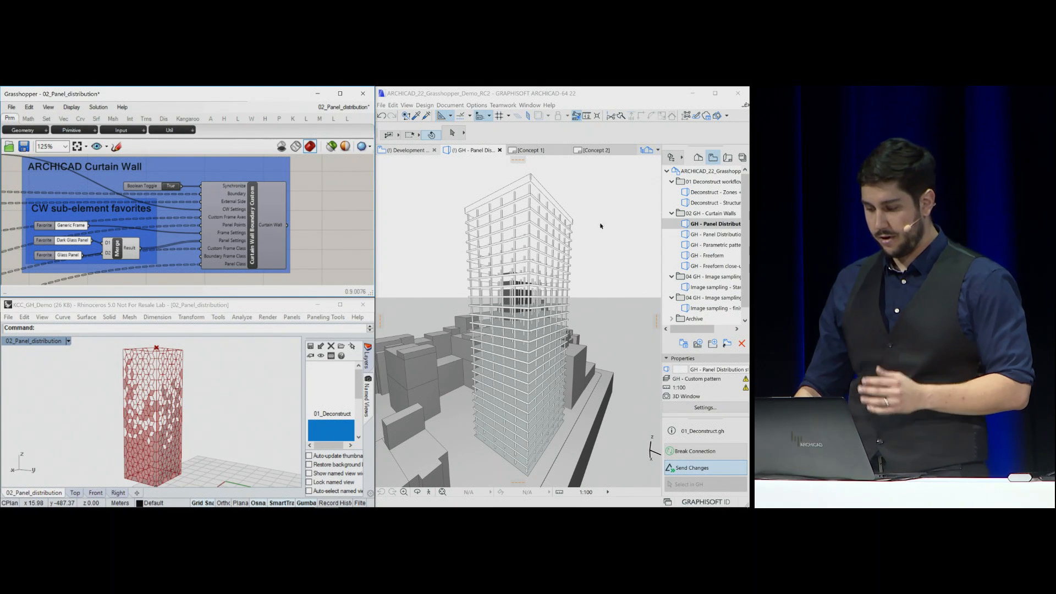
# Reopen the GH - Panel Distribution view in ARCHICAD and orbit the tower to examine its glass and dark panels
pyautogui.click(728, 225)
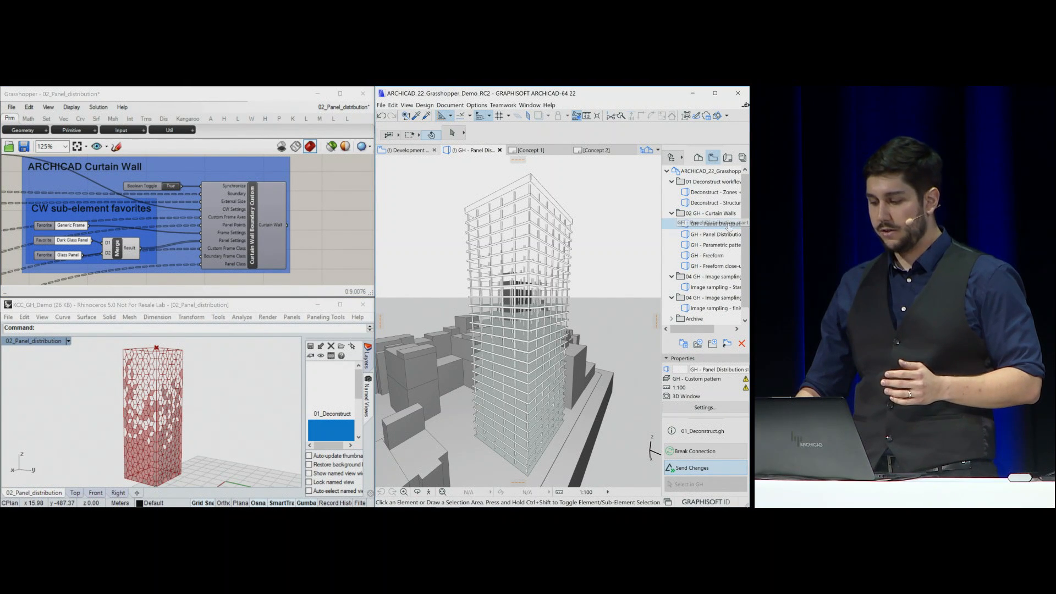
pyautogui.doubleClick(728, 225)
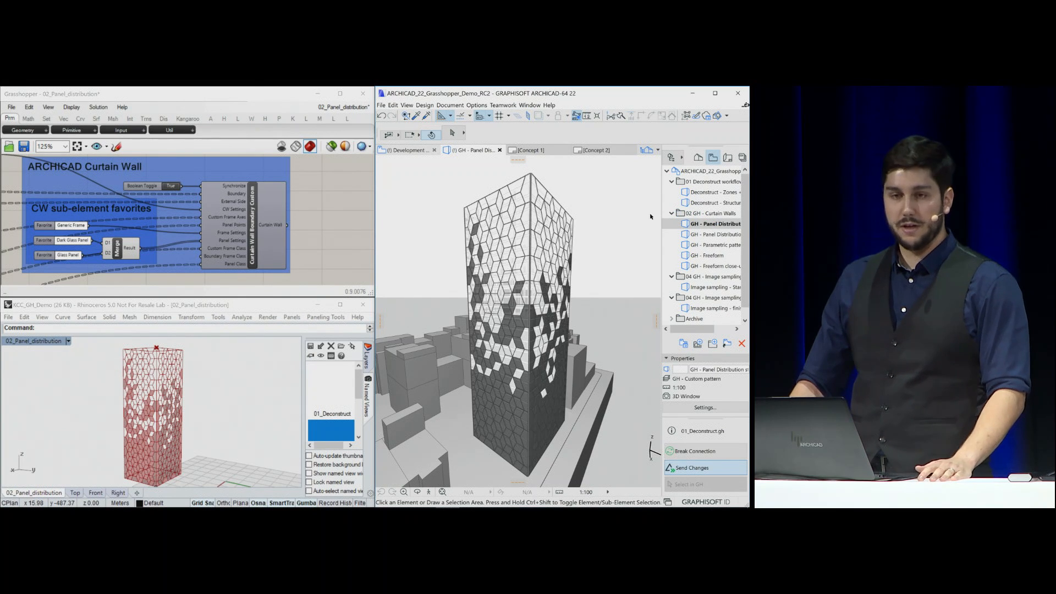
pyautogui.keyDown('shift'); pyautogui.moveTo(567, 335); pyautogui.dragTo(516, 277, button='middle'); pyautogui.keyUp('shift')
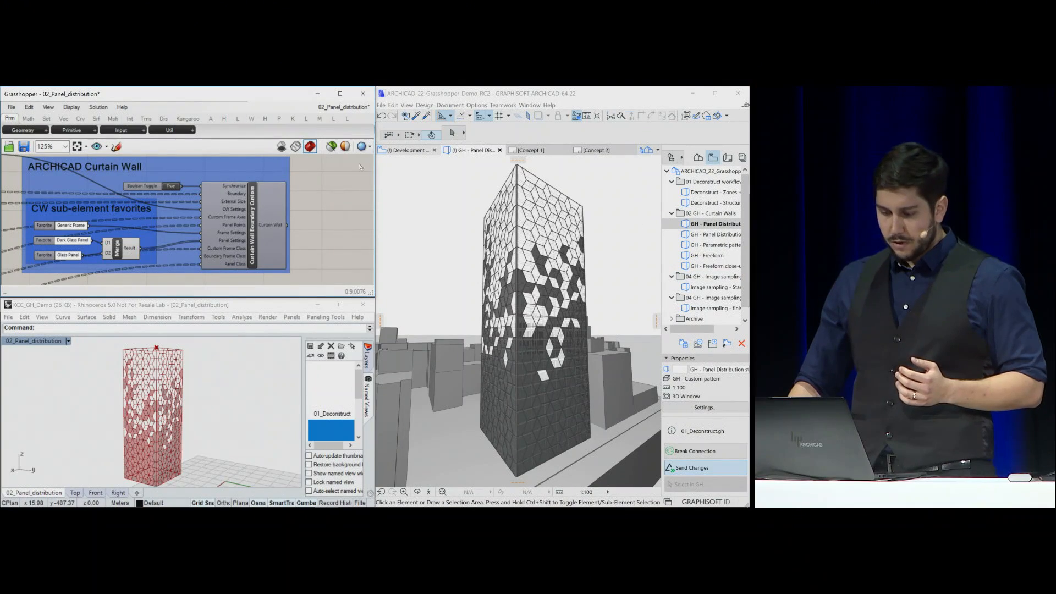
# Switch to the 03_custom pattern definition and move its attractor point up the tower's corner and back down to the base
pyautogui.click(346, 108)
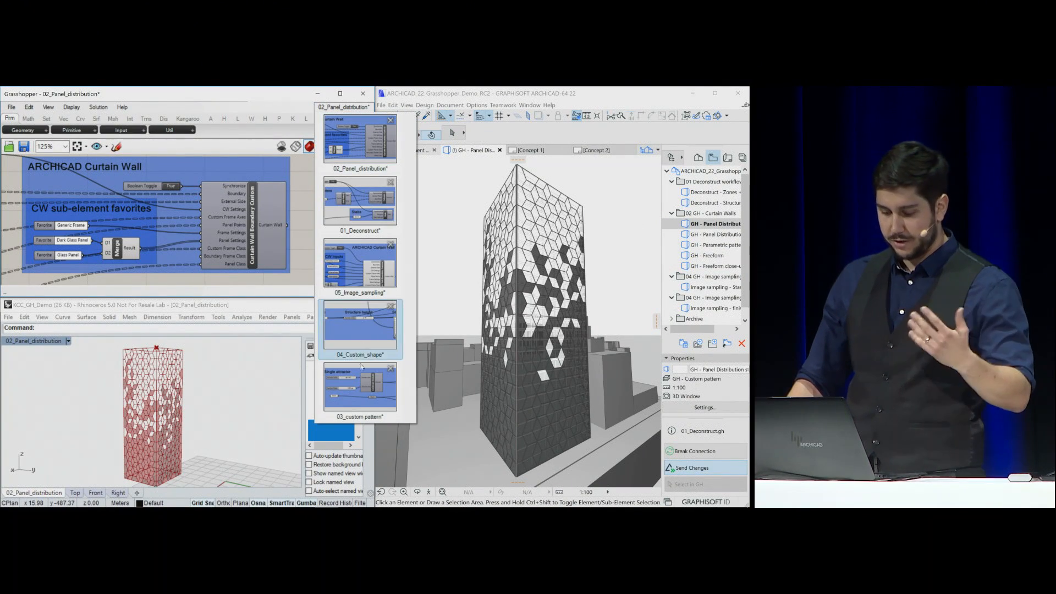
pyautogui.click(357, 397)
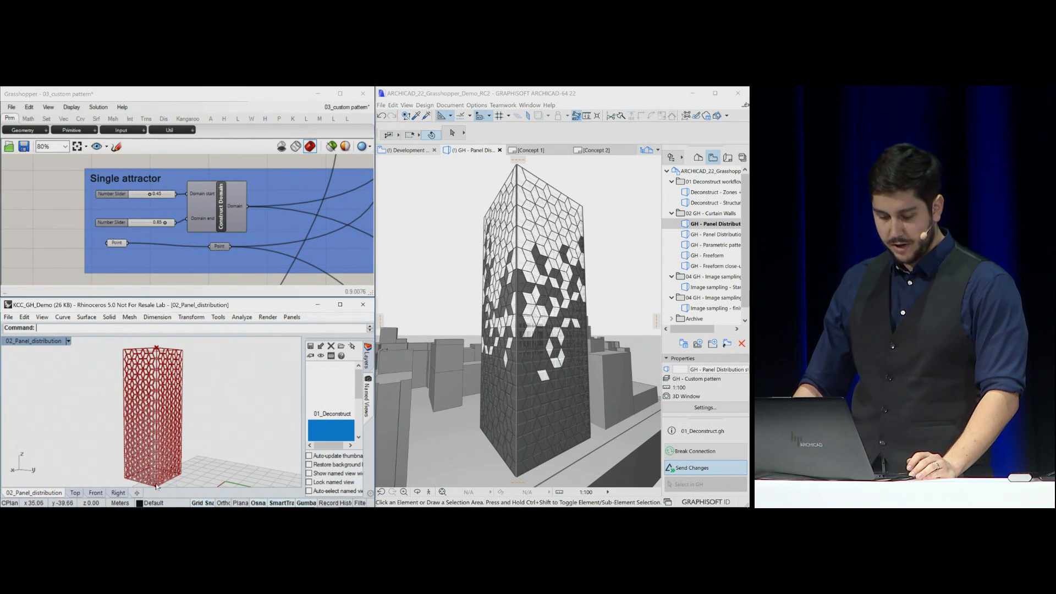
pyautogui.moveTo(157, 471); pyautogui.dragTo(155, 420)
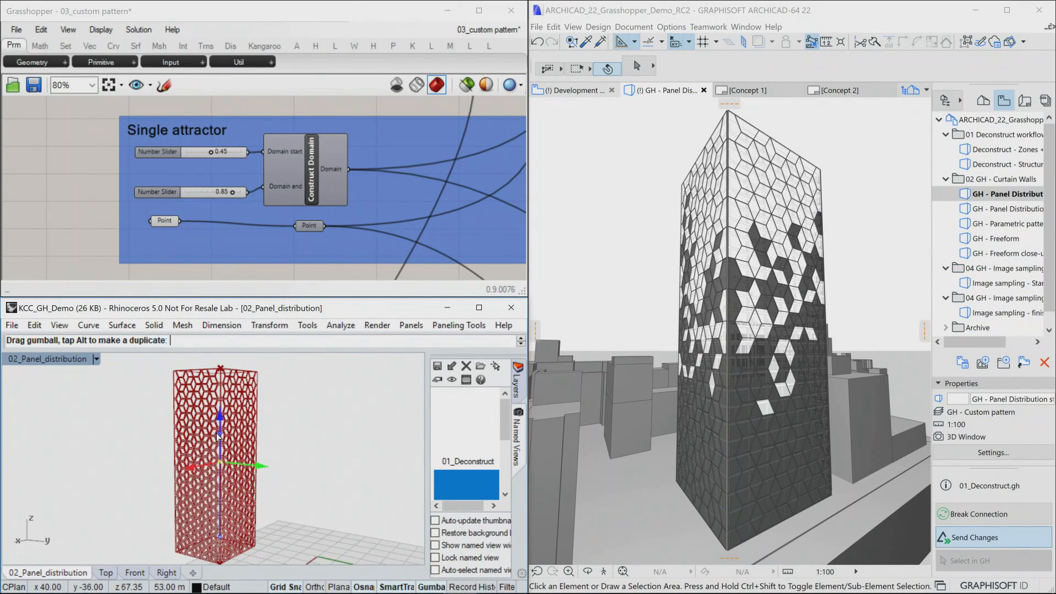
pyautogui.moveTo(219, 437); pyautogui.dragTo(219, 442)
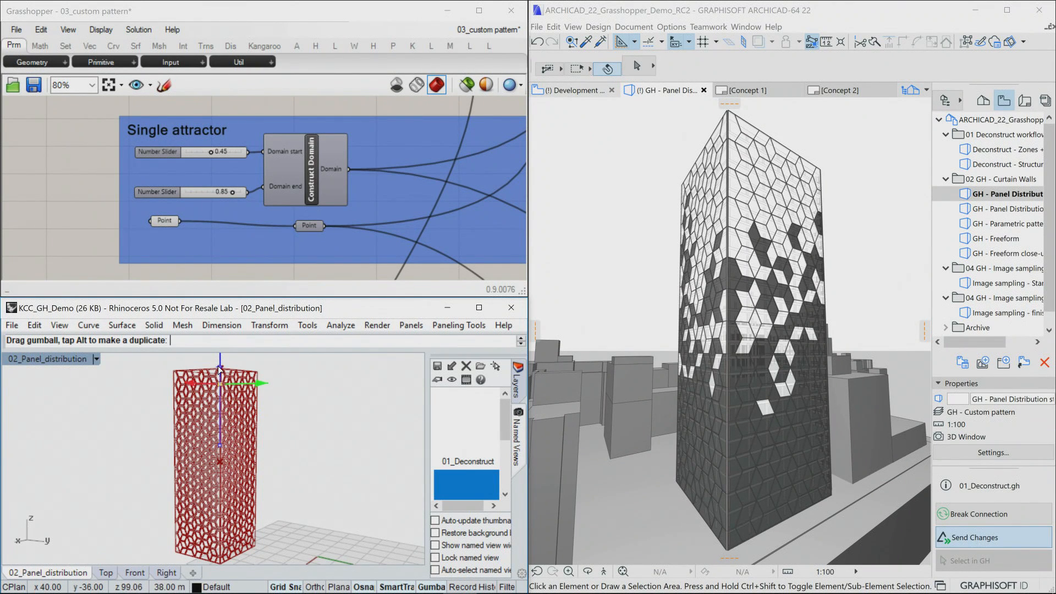
pyautogui.moveTo(220, 369); pyautogui.dragTo(220, 370)
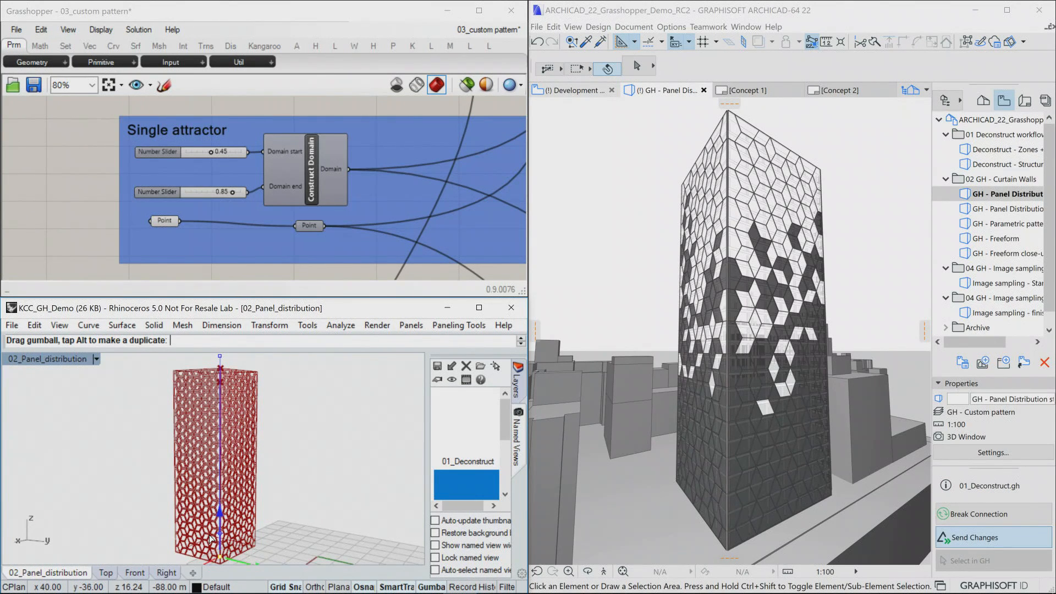
pyautogui.moveTo(286, 482); pyautogui.dragTo(285, 482)
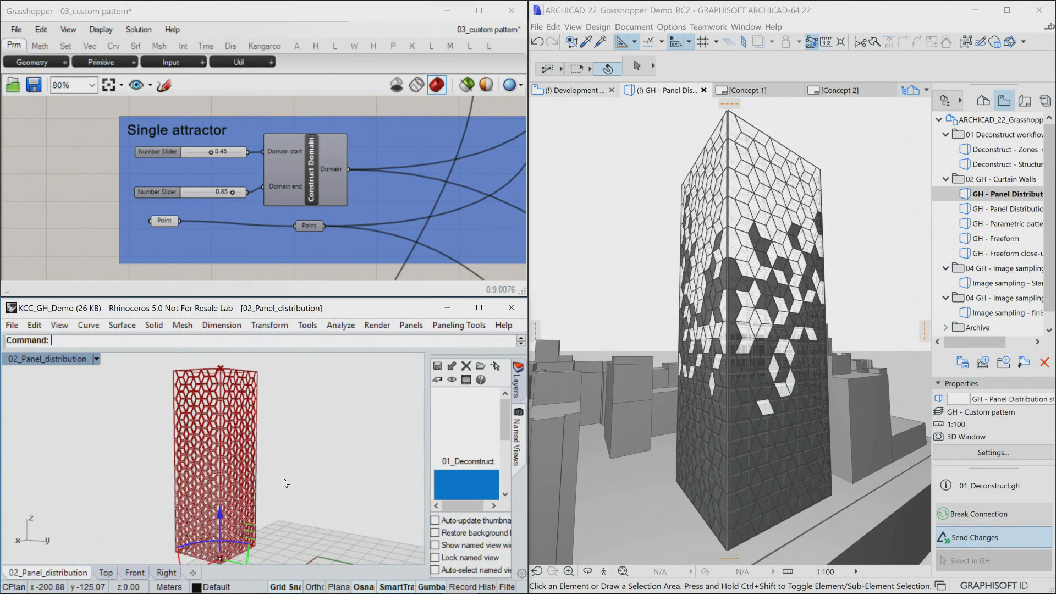
pyautogui.click(324, 467)
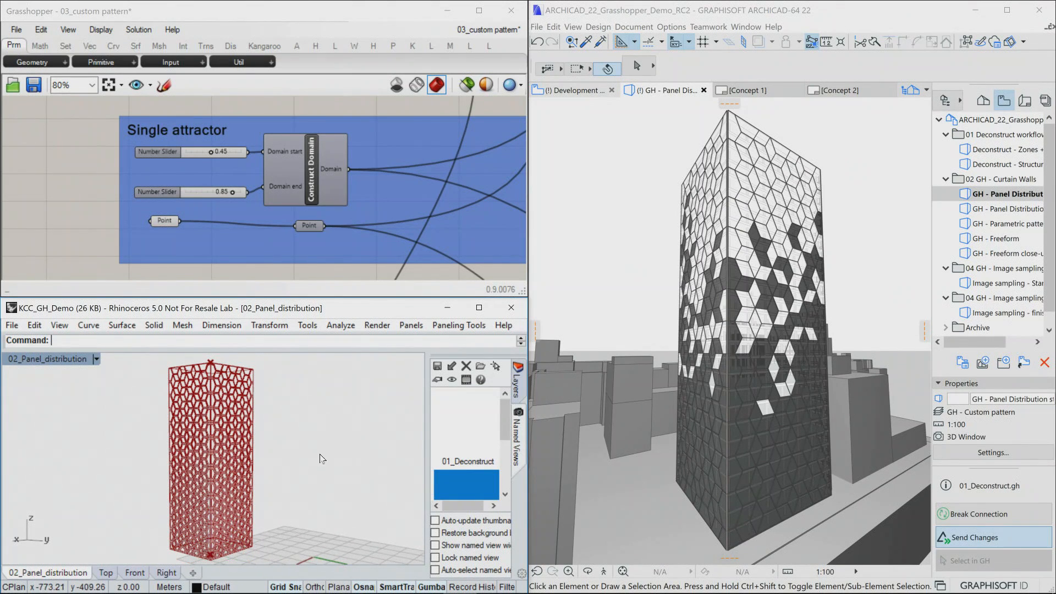
# Open the GH - Parametric pattern view in ARCHICAD and orbit to examine one tower facade head-on
pyautogui.click(1000, 224)
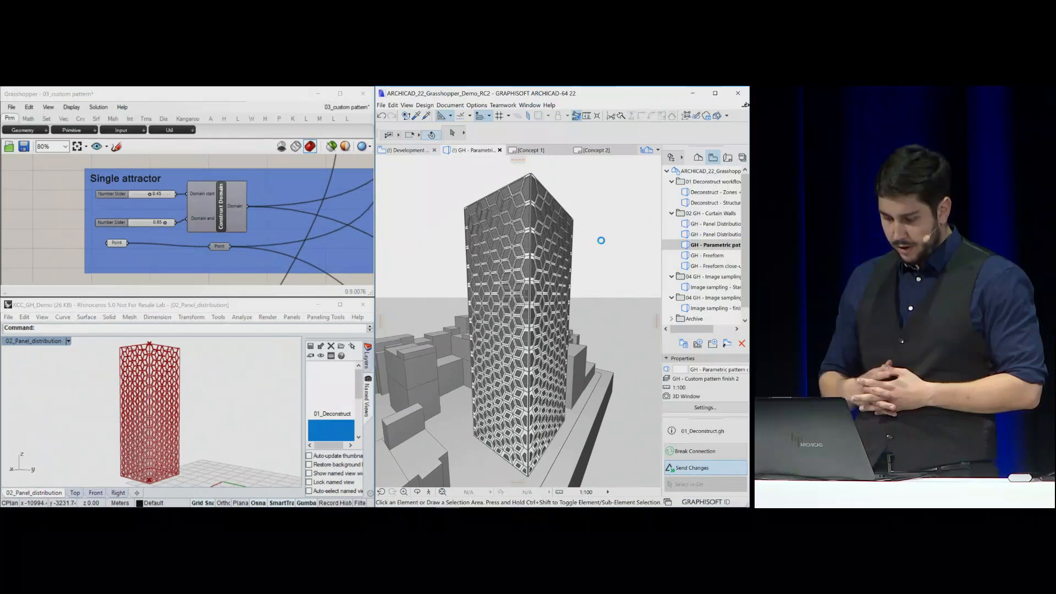
pyautogui.keyDown('shift'); pyautogui.moveTo(538, 423); pyautogui.dragTo(418, 332, button='middle'); pyautogui.keyUp('shift')
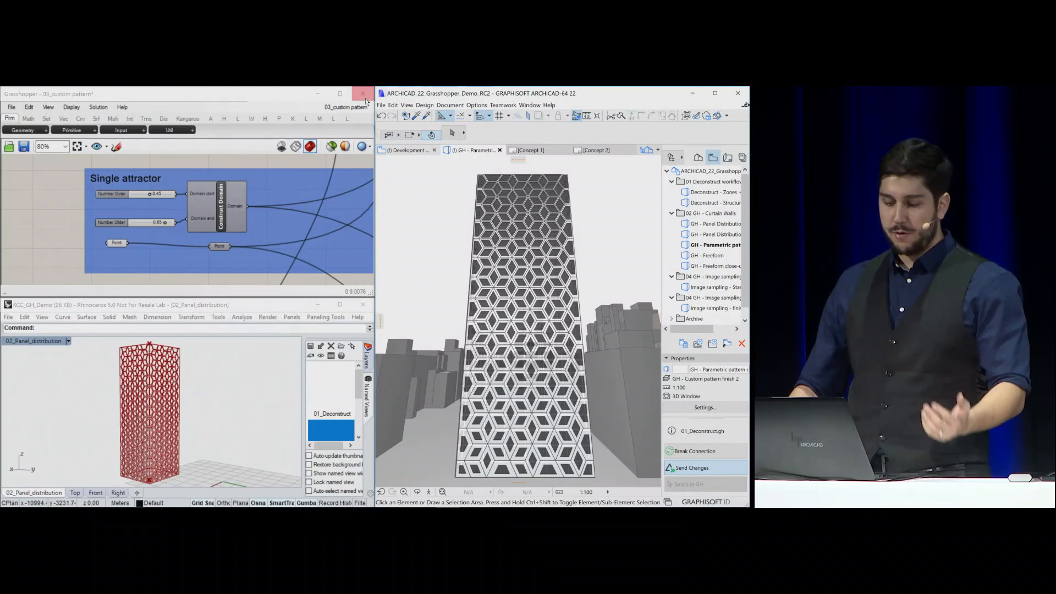
# Switch to the 04_Custom_shape definition in Grasshopper and restore the 03_Custom_shape named view in Rhino
pyautogui.click(367, 147)
pyautogui.click(342, 110)
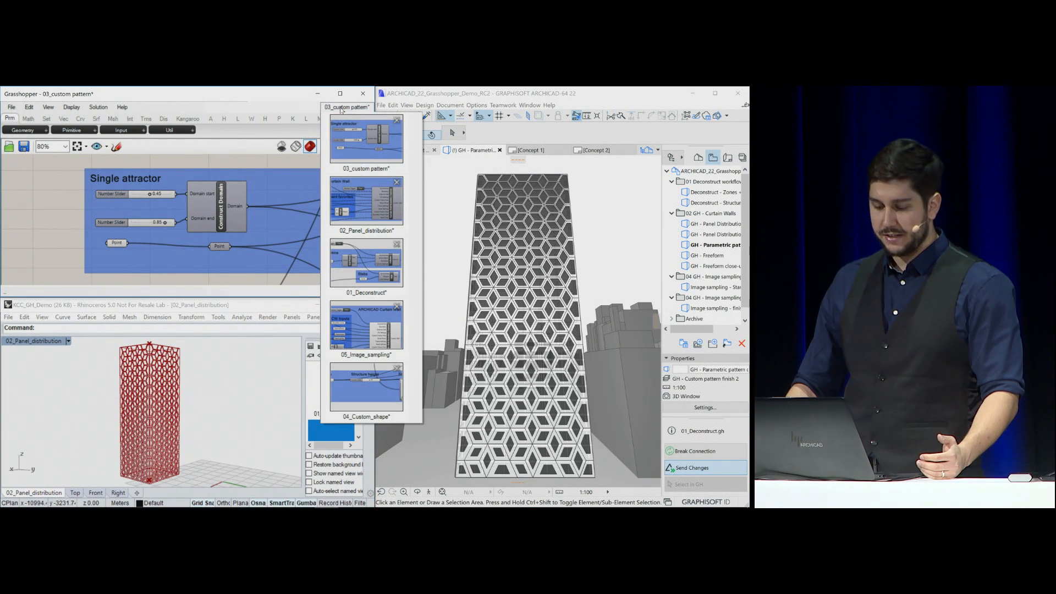
pyautogui.click(356, 386)
pyautogui.click(331, 433)
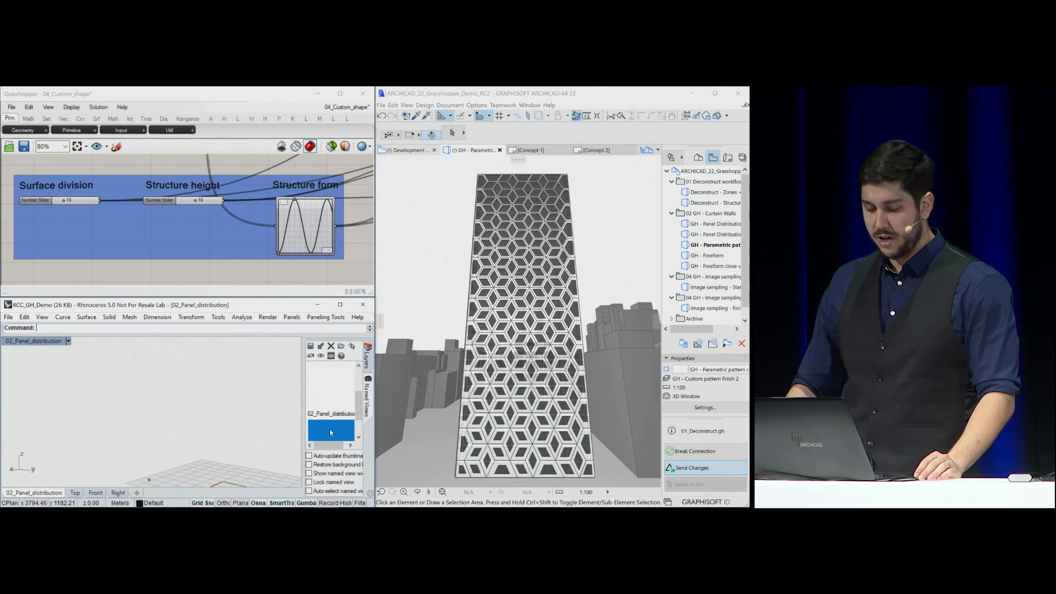
pyautogui.doubleClick(331, 432)
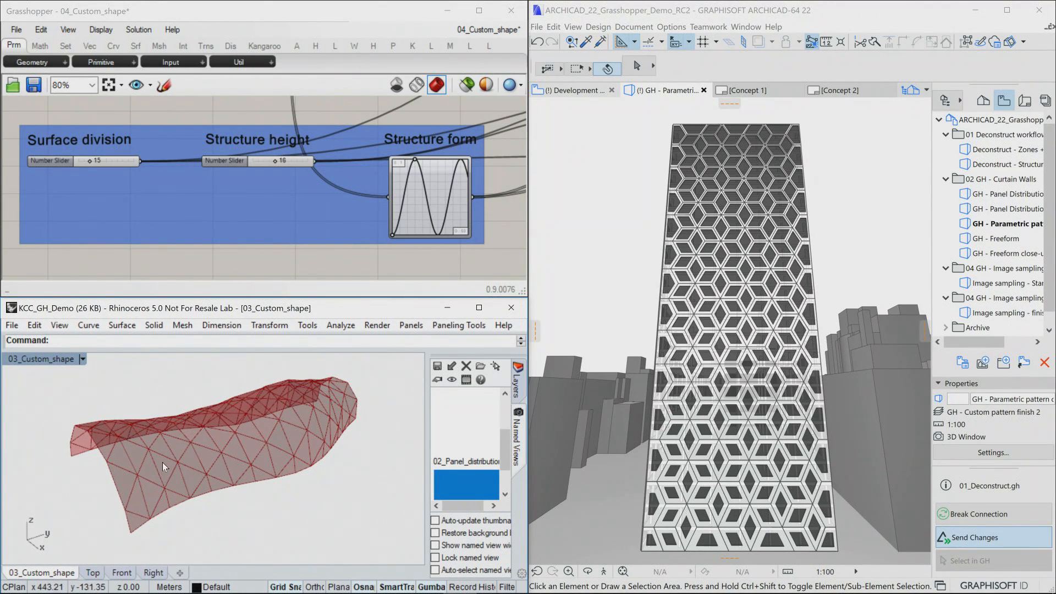
# Set the freeform shell's Surface division to 25 and its Structure height to 17
pyautogui.moveTo(163, 462); pyautogui.dragTo(184, 444, button='right')
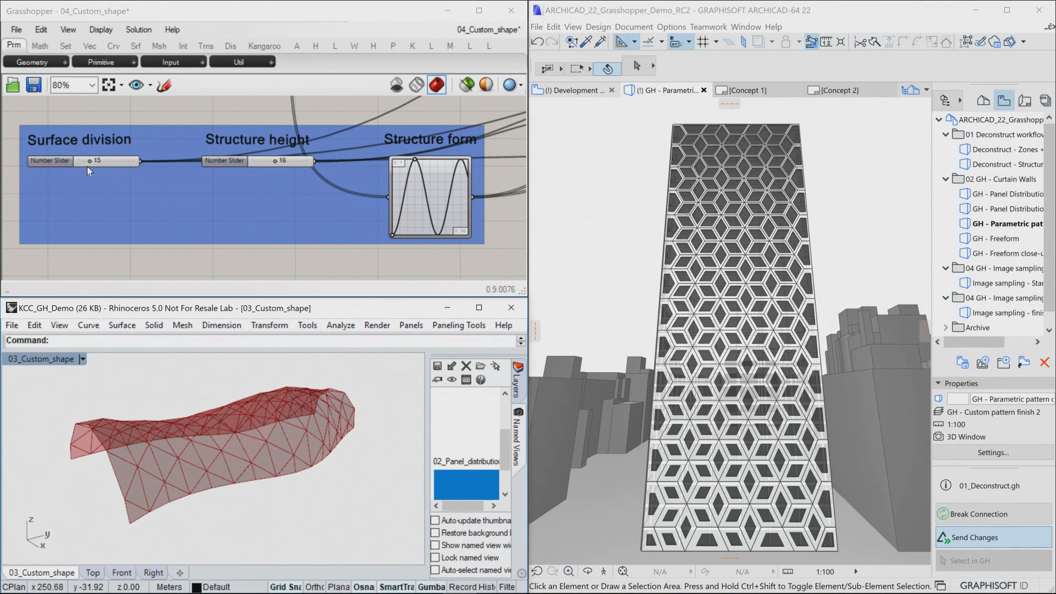
pyautogui.moveTo(90, 159); pyautogui.dragTo(113, 163)
pyautogui.moveTo(340, 486); pyautogui.dragTo(352, 480, button='right')
pyautogui.moveTo(276, 161); pyautogui.dragTo(282, 160)
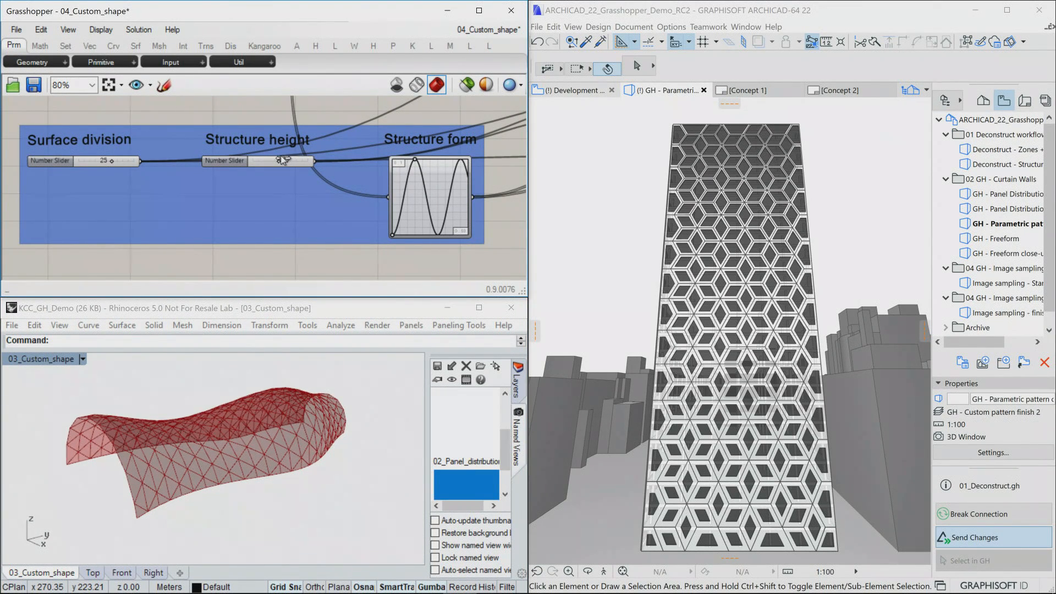
# Lengthen the wave in the Structure form graph by shifting its first peak slightly away from the start
pyautogui.moveTo(272, 394); pyautogui.dragTo(243, 411, button='right')
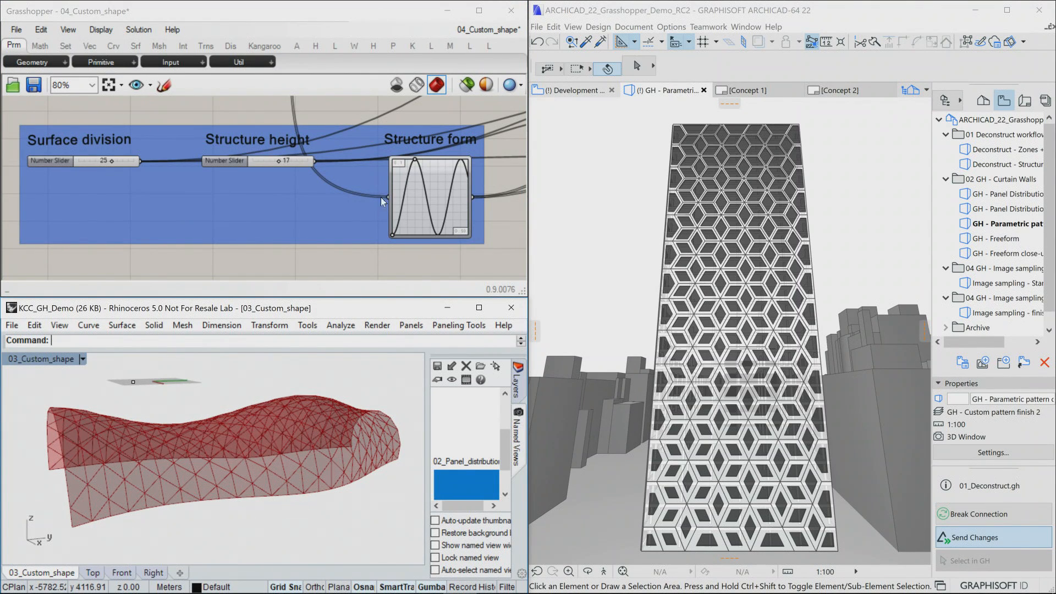
pyautogui.moveTo(416, 165)
pyautogui.mouseDown()
pyautogui.moveTo(432, 165)
pyautogui.moveTo(408, 164)
pyautogui.moveTo(422, 165)
pyautogui.mouseUp()
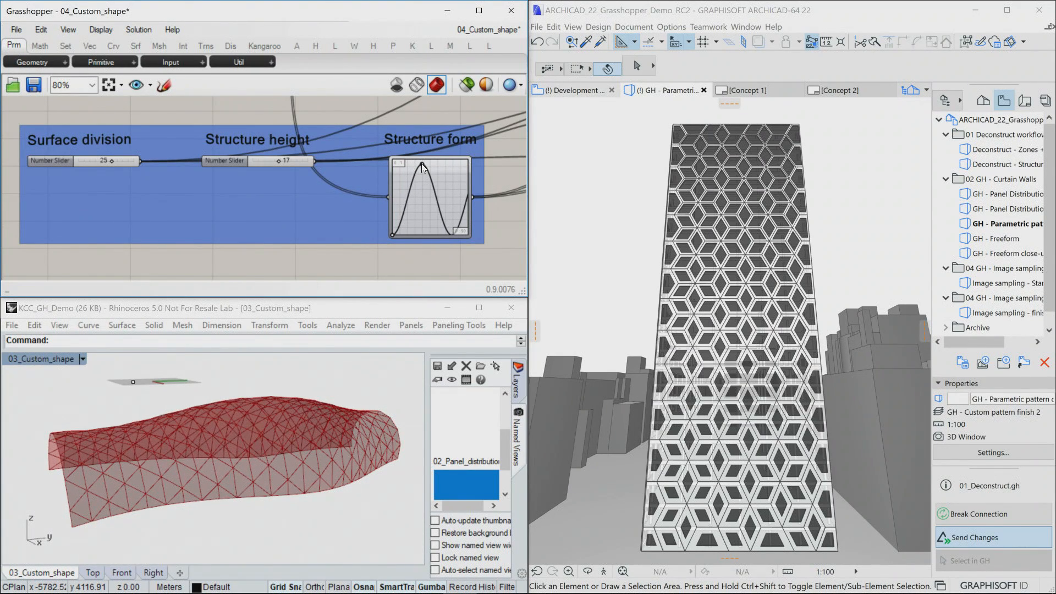
pyautogui.moveTo(237, 427); pyautogui.dragTo(264, 461, button='right')
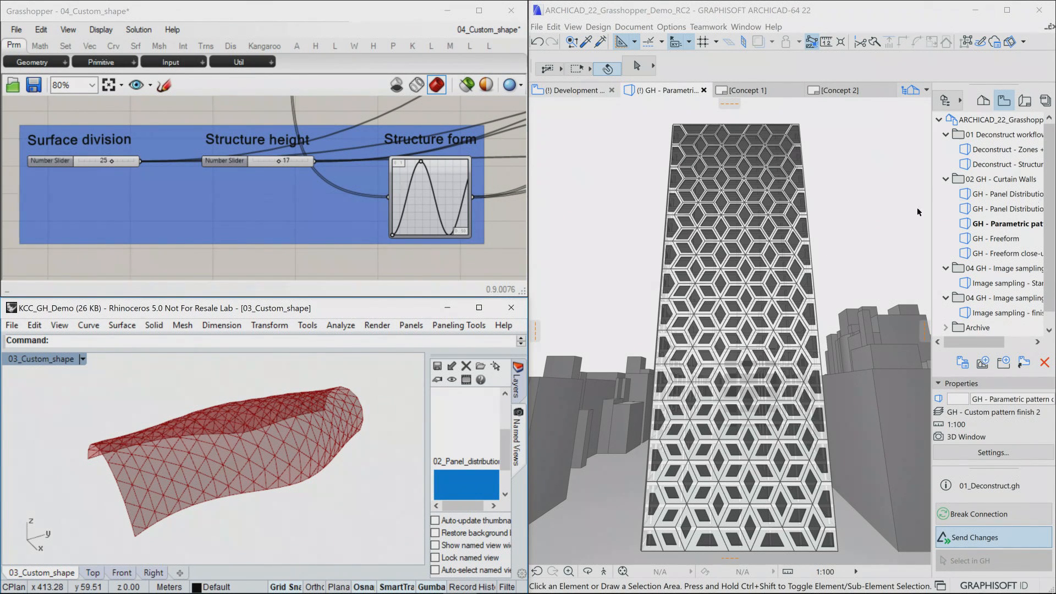
# Open the GH - Freeform view in a maximized ARCHICAD window and orbit down around the curved shell
pyautogui.click(1015, 238)
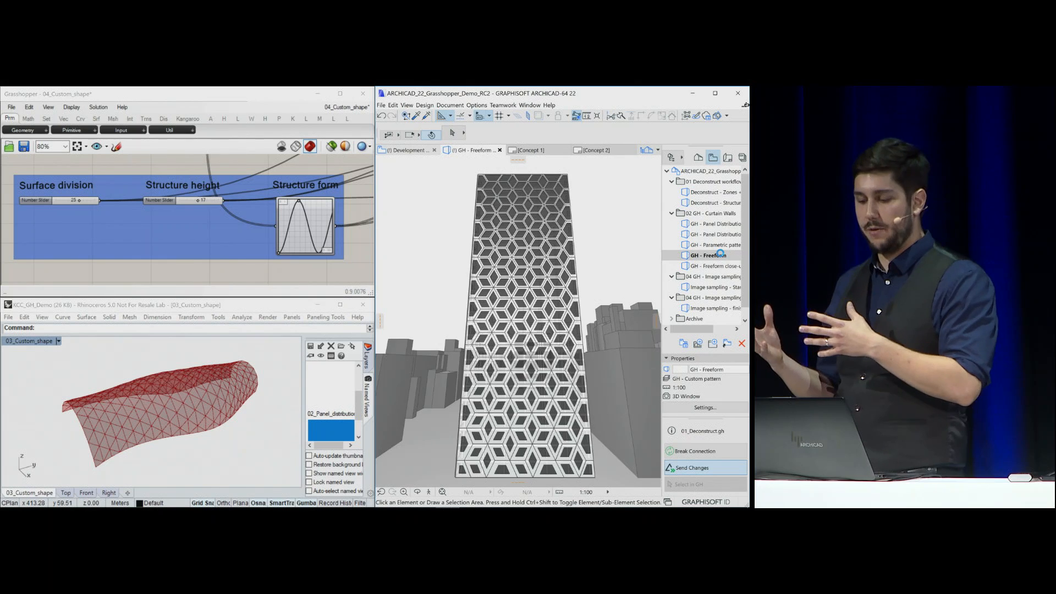
pyautogui.click(715, 93)
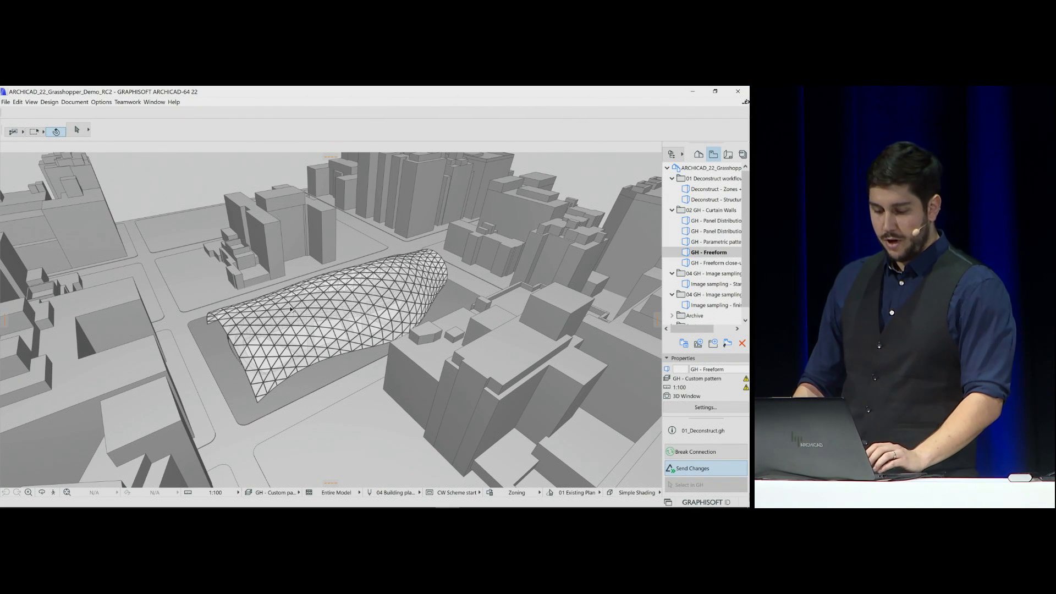
pyautogui.keyDown('shift'); pyautogui.moveTo(229, 278); pyautogui.dragTo(569, 214, button='middle'); pyautogui.keyUp('shift')
pyautogui.rightClick(569, 213)
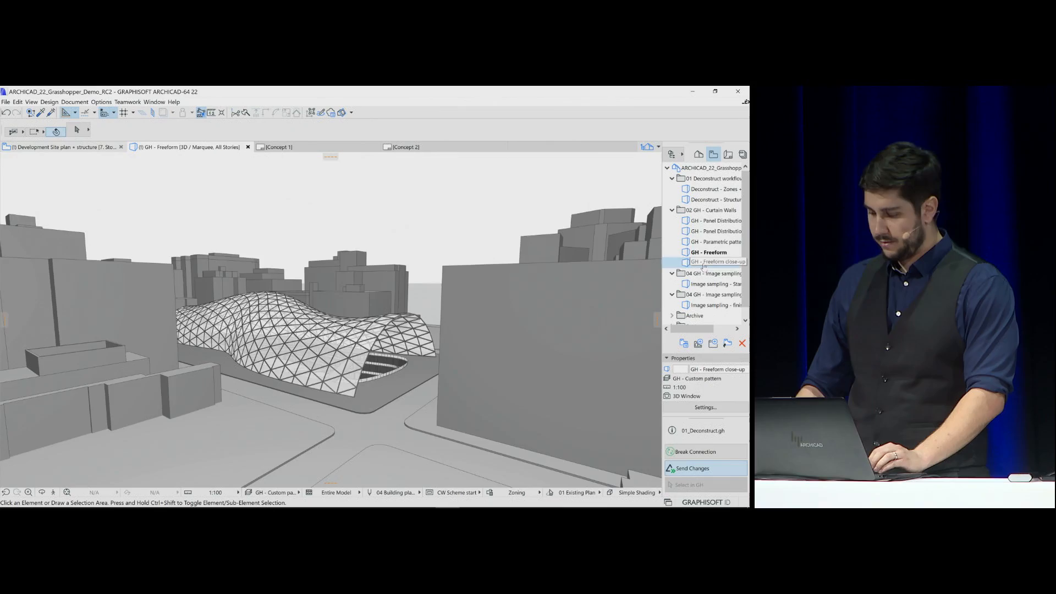
# Open the GH - Freeform close-up view and fly through the interior of the shell
pyautogui.doubleClick(703, 263)
pyautogui.click(75, 572)
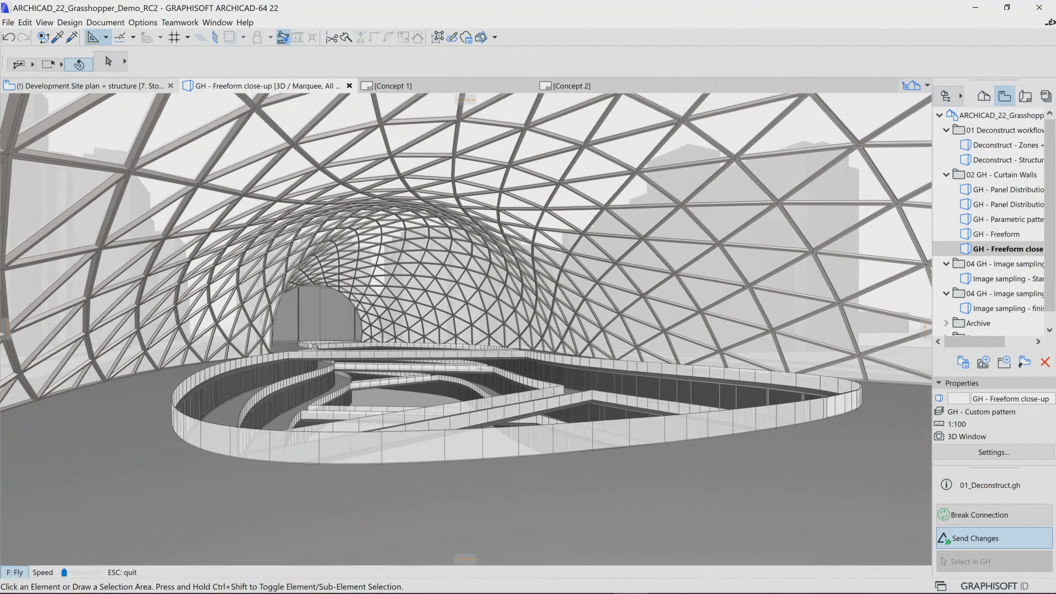
pyautogui.press('Right')
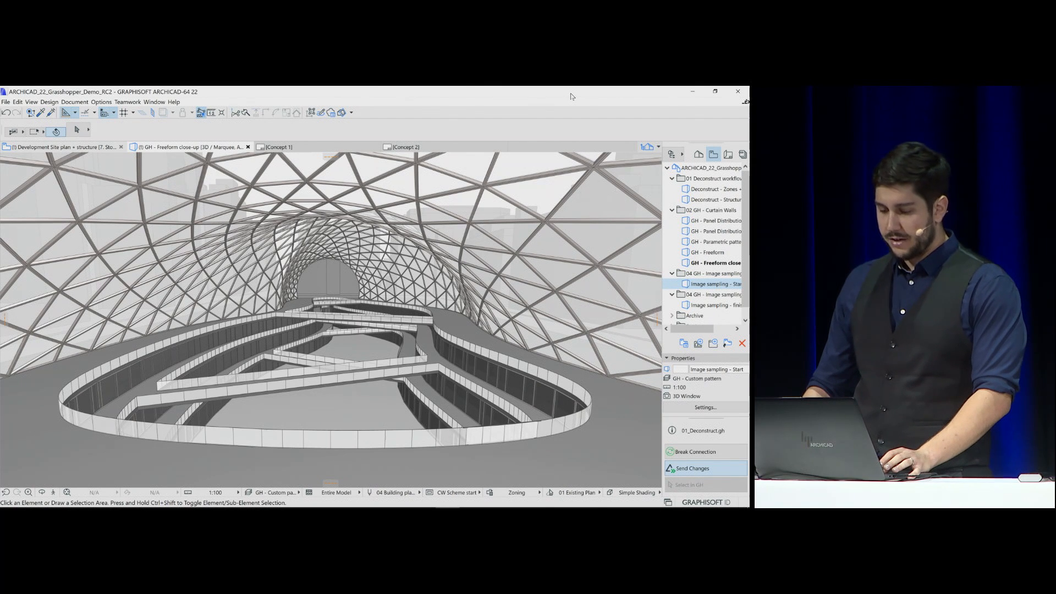
# Open the Image sampling - Start view, restore the side-by-side windows and connect the 05_Image_sampling Grasshopper document to ARCHICAD
pyautogui.doubleClick(722, 285)
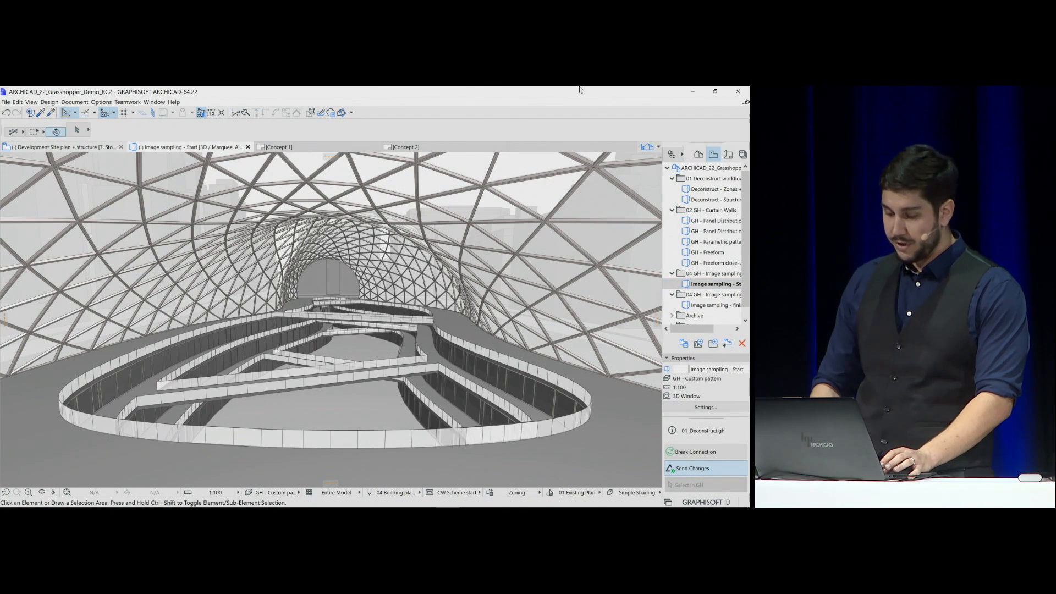
pyautogui.doubleClick(580, 89)
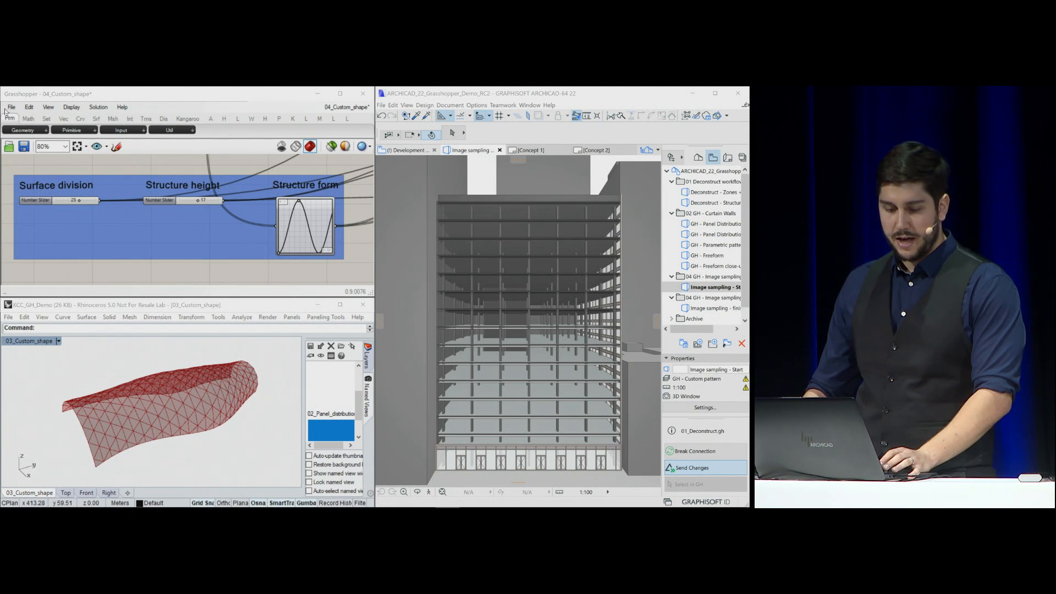
pyautogui.click(11, 107)
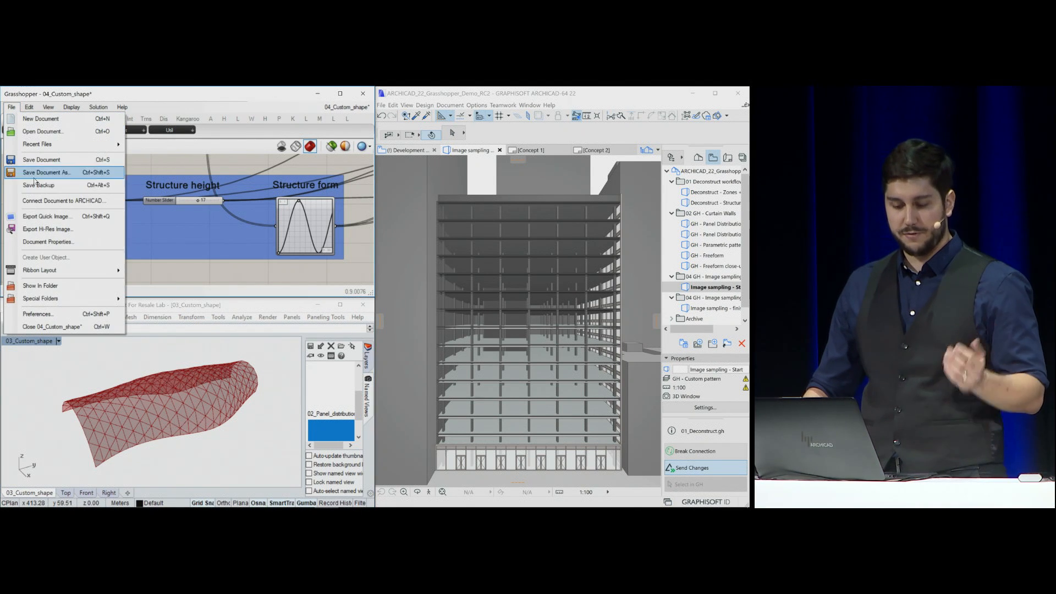
pyautogui.click(64, 200)
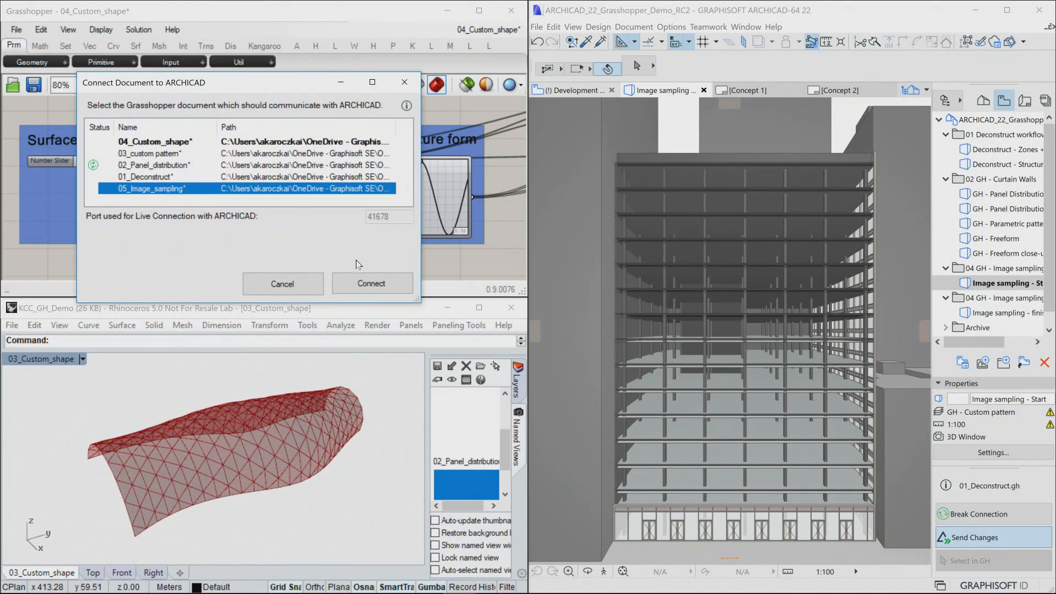
pyautogui.click(352, 284)
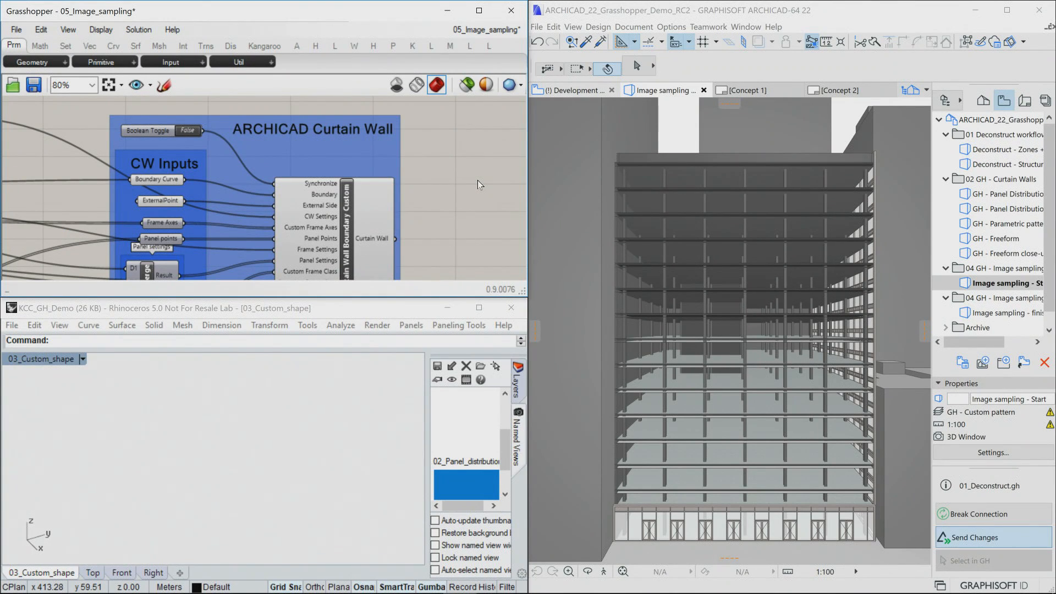
# Enlarge the Grasshopper window to full height and turn on synchronization to generate the image-sampled curtain wall in ARCHICAD
pyautogui.press('super+Up')
pyautogui.press('super+Left')
pyautogui.moveTo(436, 173); pyautogui.dragTo(436, 193, button='right')
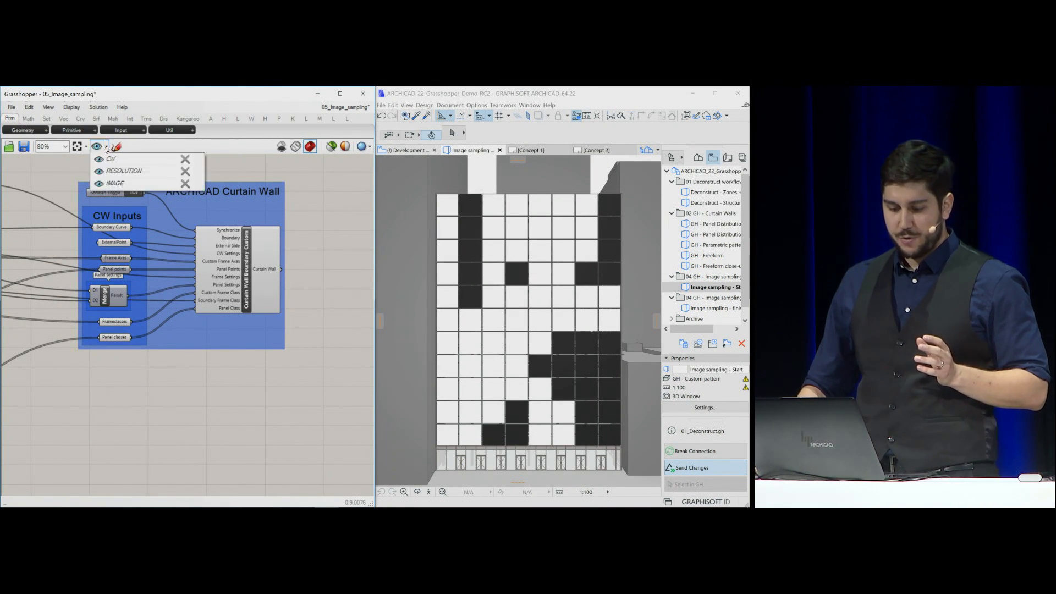
# Go to the RESOLUTION canvas view and set the Resolution slider to 15
pyautogui.click(99, 171)
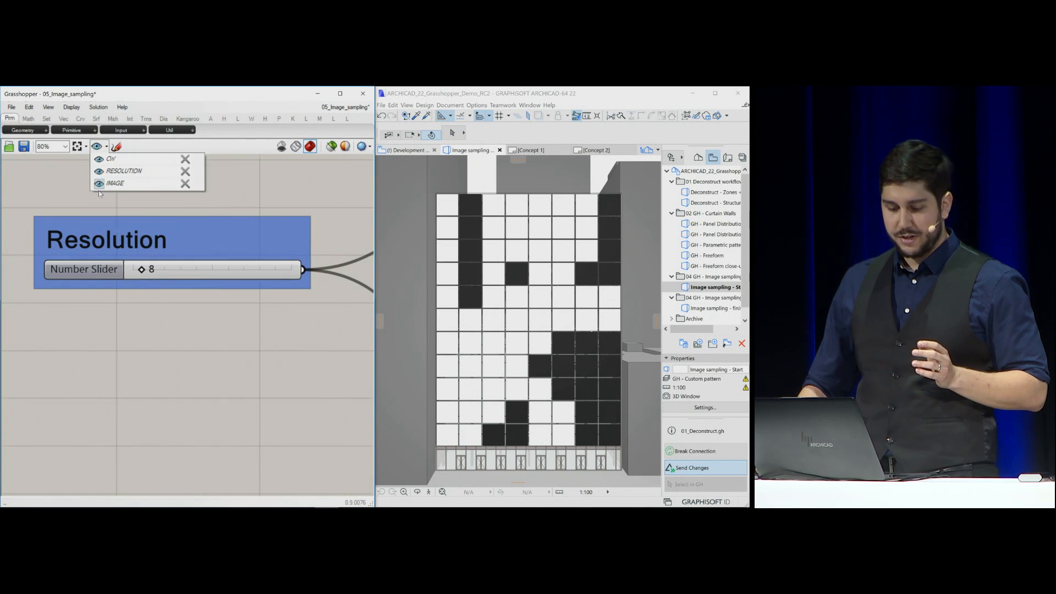
pyautogui.doubleClick(144, 269)
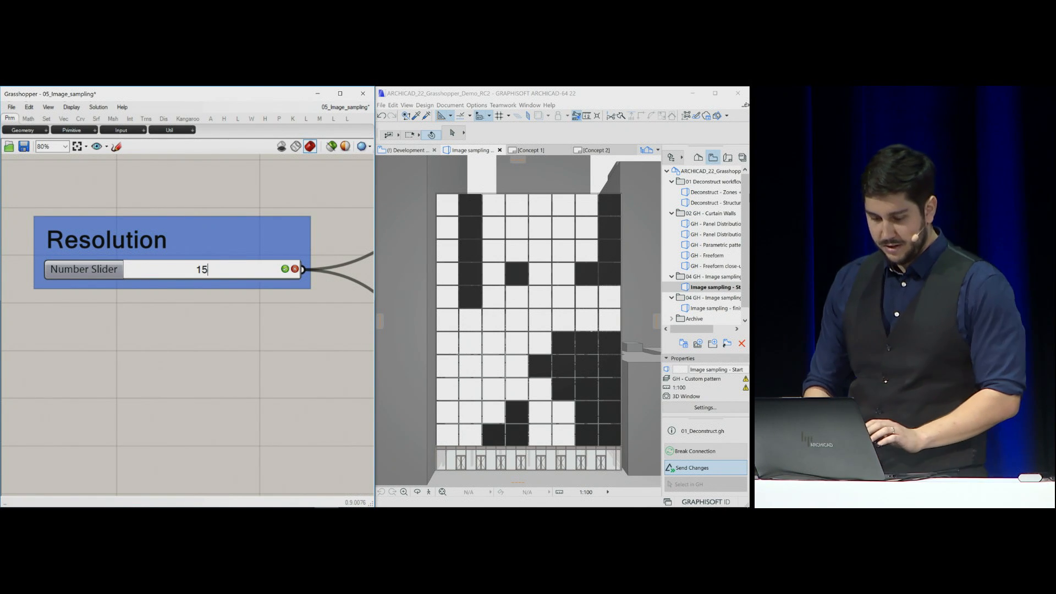